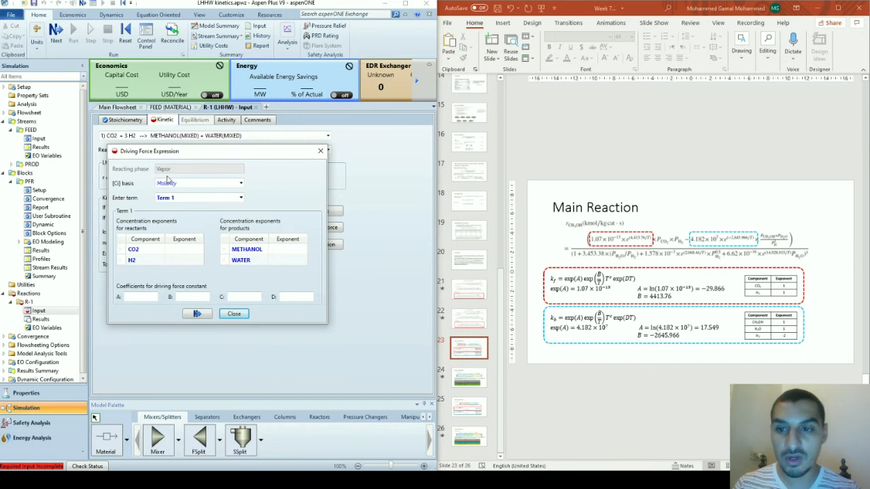
Step: Set the driving force concentration basis to Partial pressure and choose Term 1 for entry
{"action": "key", "text": "Tab"}
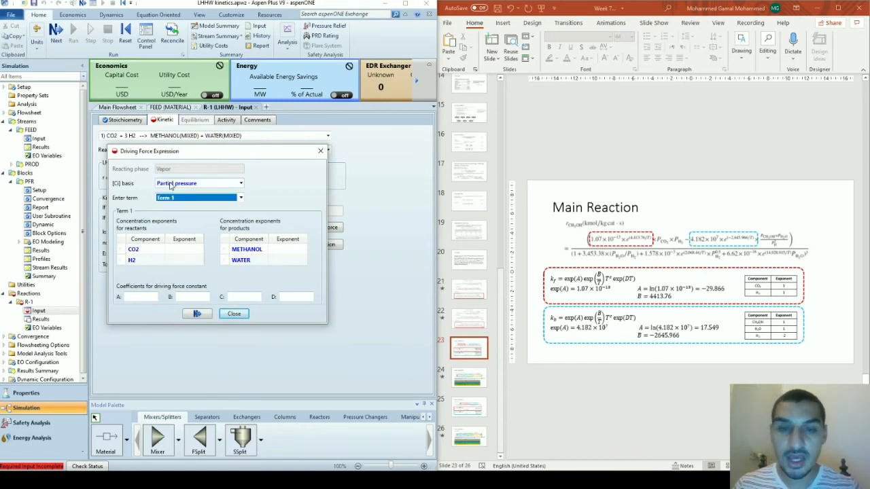
{"action": "left_click", "coordinate": [227, 197]}
{"action": "left_click", "coordinate": [226, 198]}
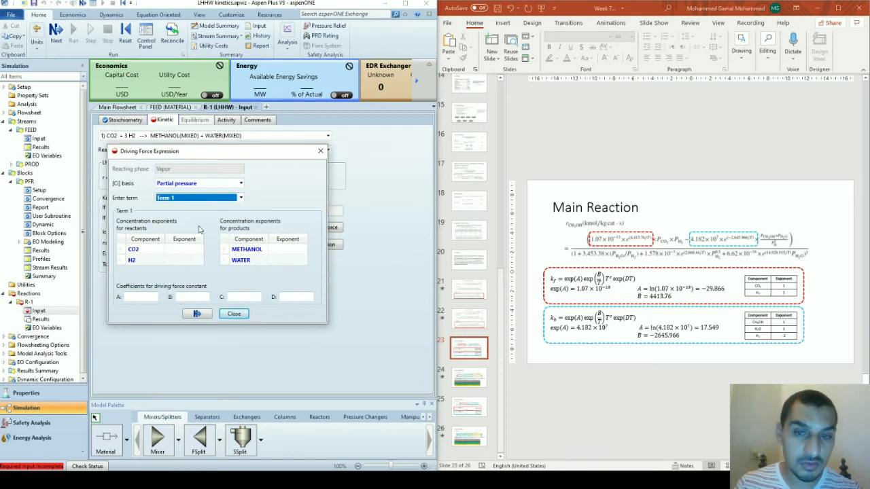
{"action": "left_click", "coordinate": [184, 200]}
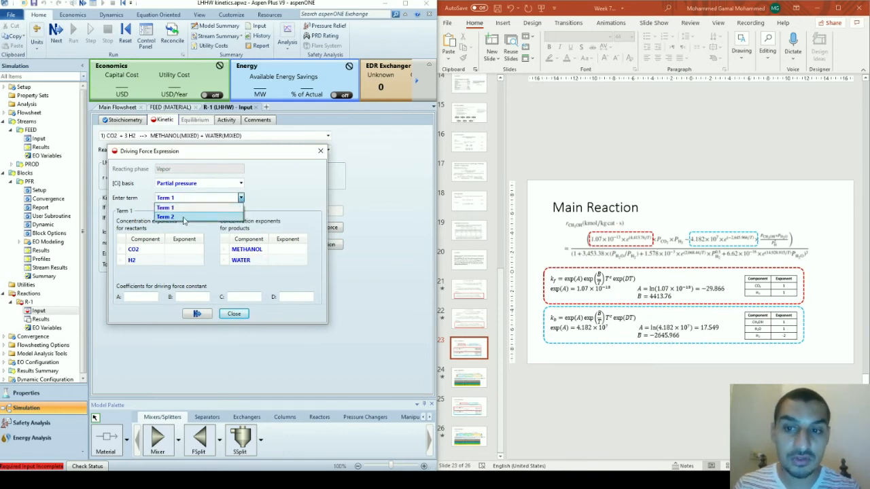
{"action": "left_click", "coordinate": [185, 208]}
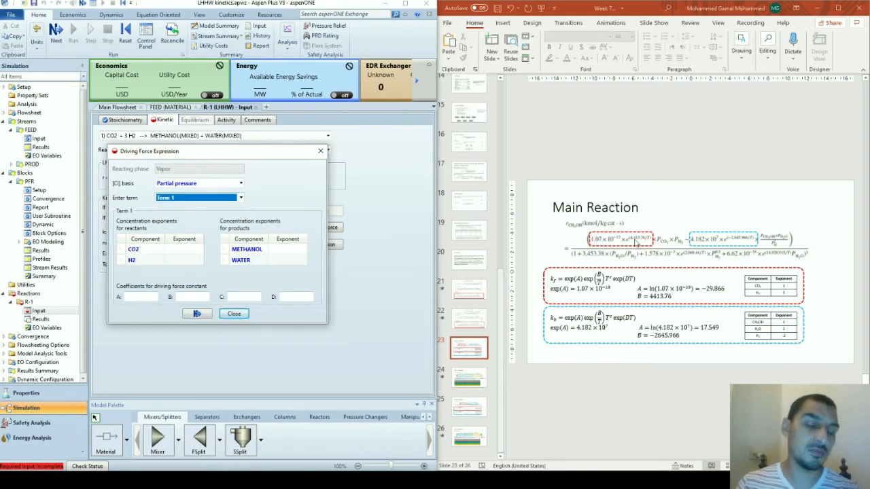
Step: Enter the Term 1 concentration exponents: CO2 1, H2 1, METHANOL 0 and WATER 0
{"action": "left_click", "coordinate": [190, 251]}
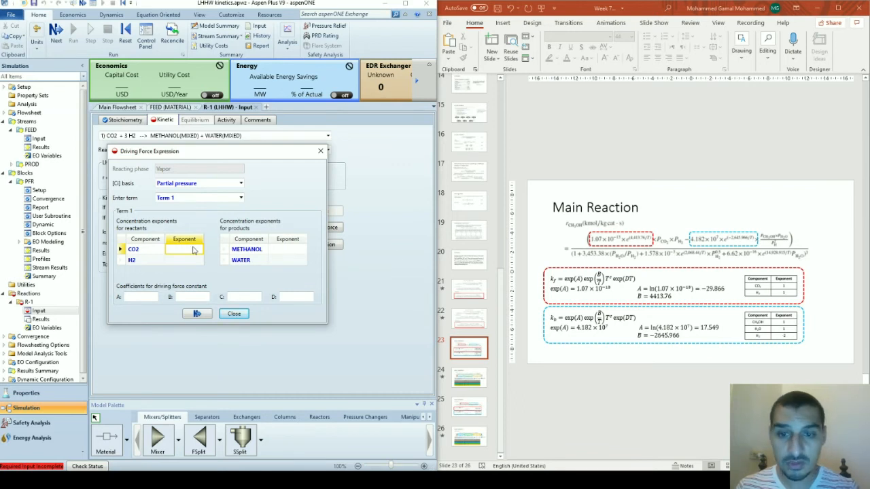
{"action": "type", "text": "1"}
{"action": "key", "text": "Return"}
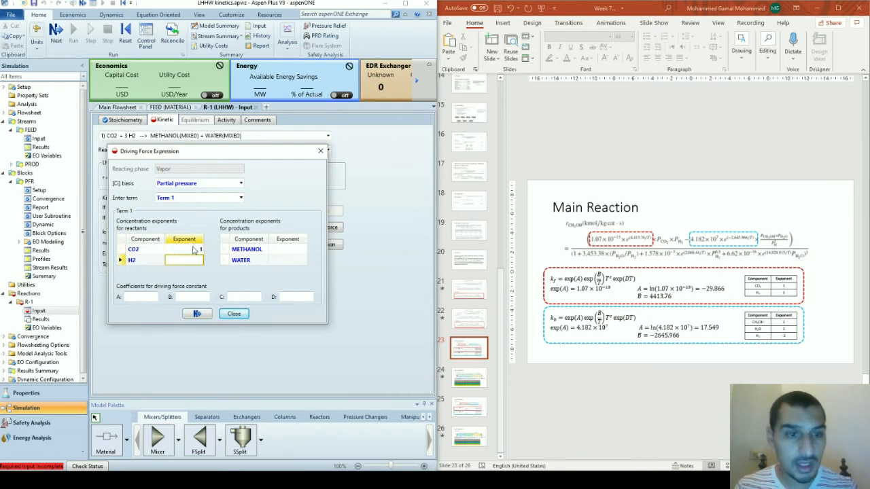
{"action": "type", "text": "1"}
{"action": "left_click", "coordinate": [289, 249]}
{"action": "type", "text": "0"}
{"action": "key", "text": "Return"}
{"action": "type", "text": "0"}
Step: Set the Term 1 driving force coefficients to A = -29.866 and B = 4413.76
{"action": "left_click", "coordinate": [136, 300]}
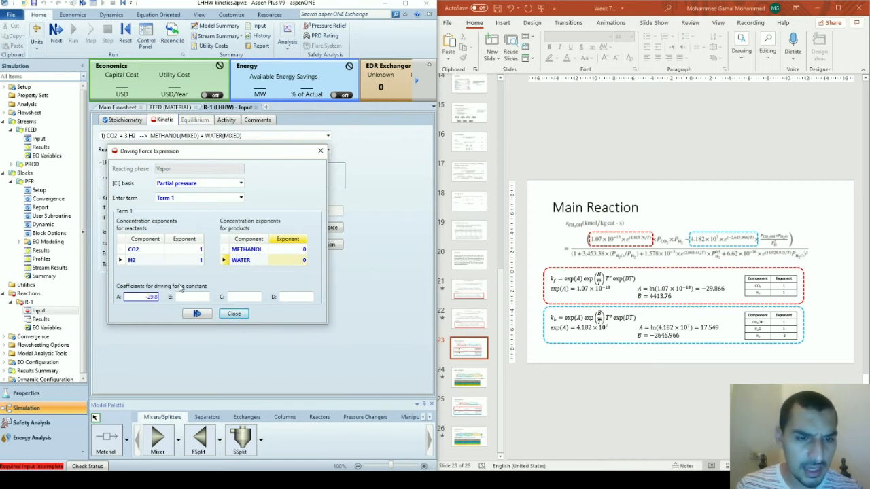
{"action": "key", "text": "Tab"}
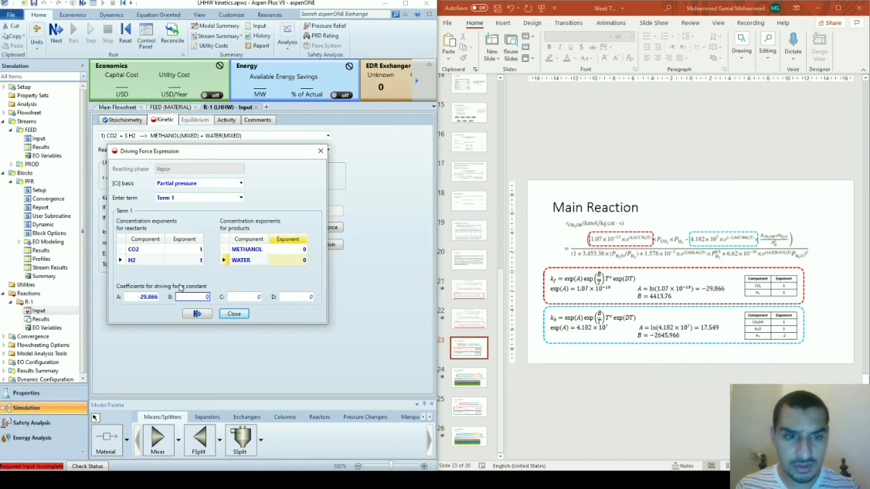
{"action": "type", "text": "4413.76"}
{"action": "key", "text": "Tab"}
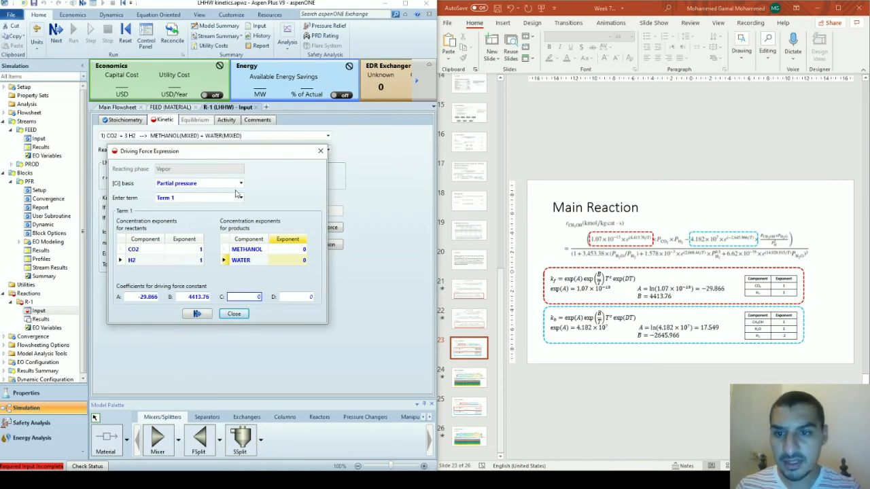
{"action": "left_click", "coordinate": [286, 201]}
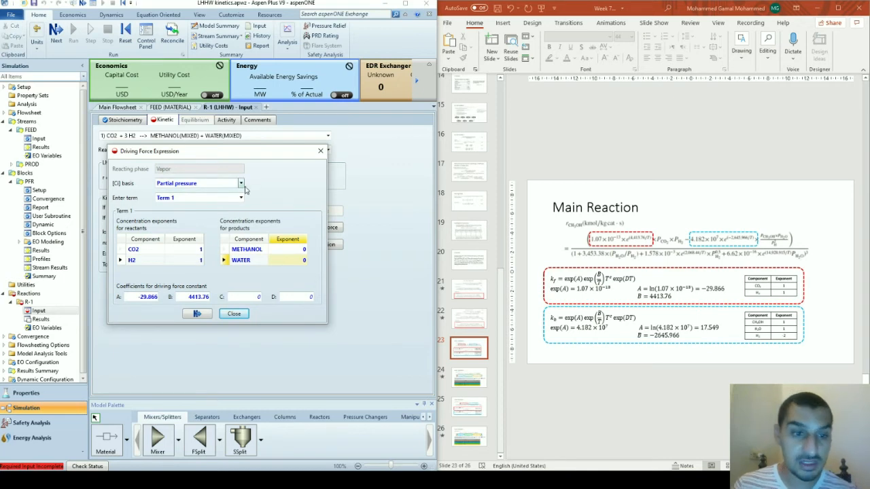
Step: Switch the driving force to Term 2 and enter exponents CO2 0, H2 -2, METHANOL 1 and WATER 1
{"action": "left_click", "coordinate": [238, 198]}
{"action": "left_click", "coordinate": [213, 217]}
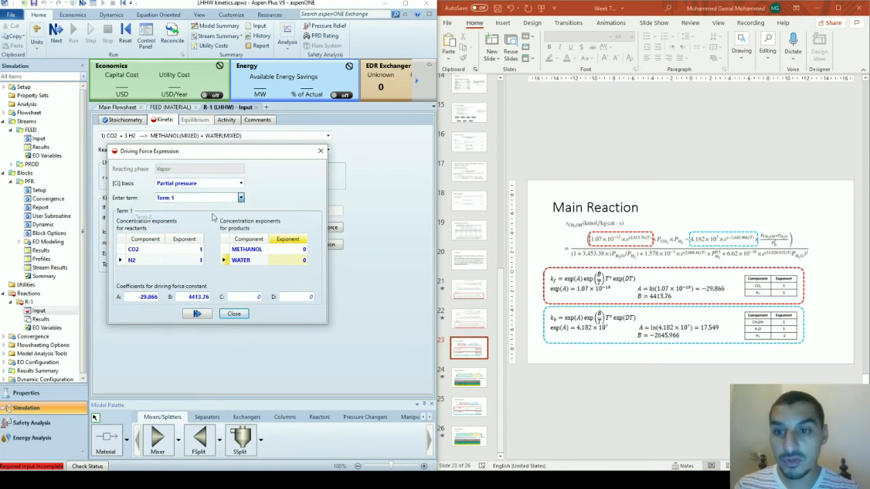
{"action": "left_click", "coordinate": [195, 251]}
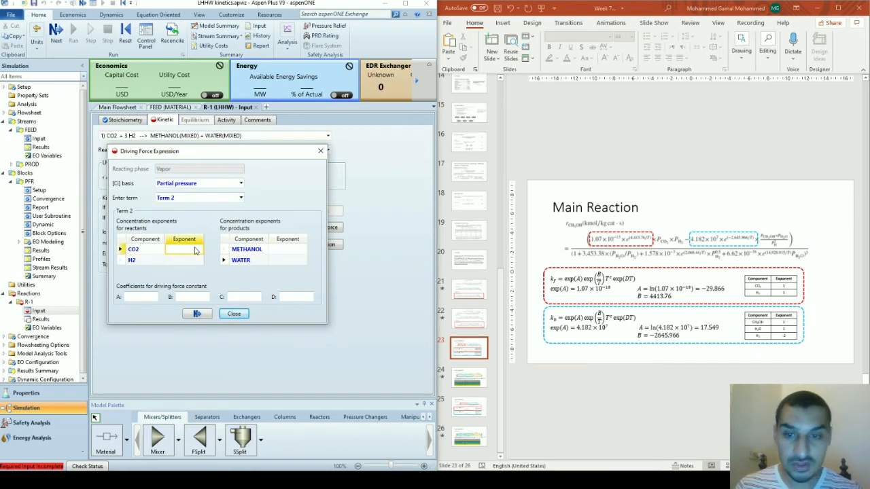
{"action": "type", "text": "1"}
{"action": "key", "text": "Return"}
{"action": "type", "text": "-2"}
{"action": "key", "text": "Return"}
{"action": "type", "text": "1"}
{"action": "key", "text": "Return"}
{"action": "type", "text": "1"}
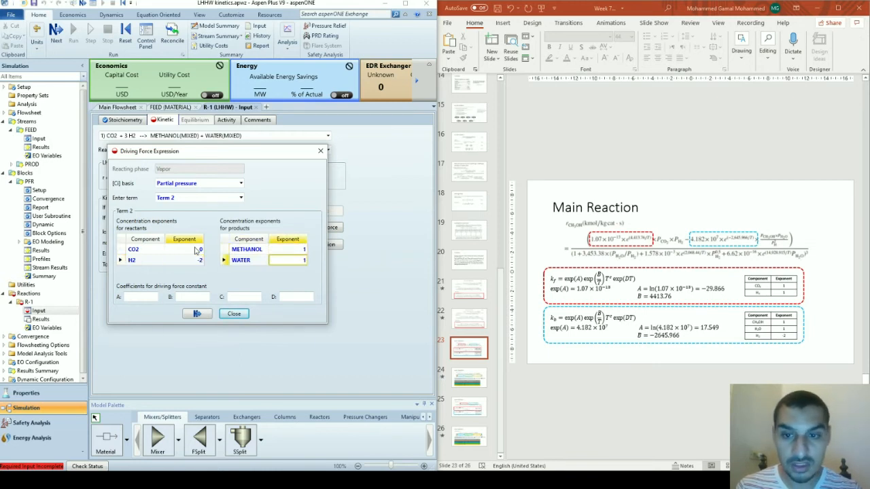
{"action": "key", "text": "Return"}
Step: Set the Term 2 driving force coefficients to A = 17.549 and B = -2645.966, and close the driving force expression
{"action": "left_click", "coordinate": [145, 297]}
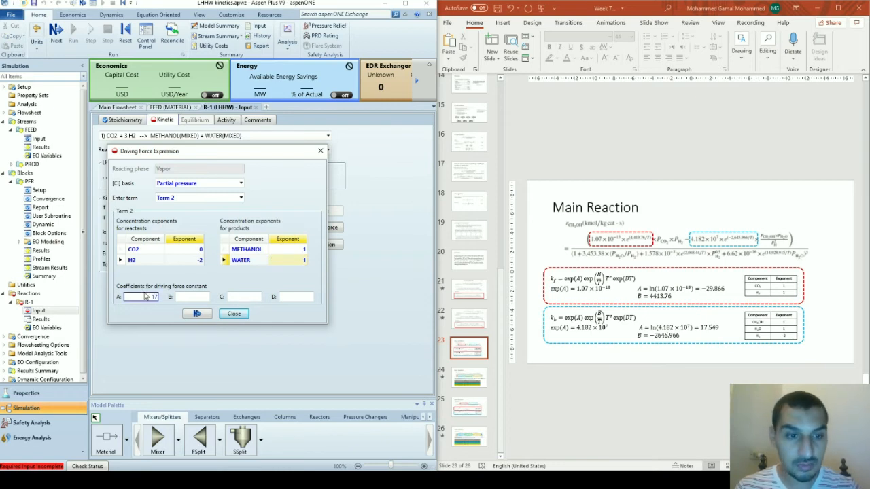
{"action": "key", "text": "Tab"}
{"action": "type", "text": "-2645.966"}
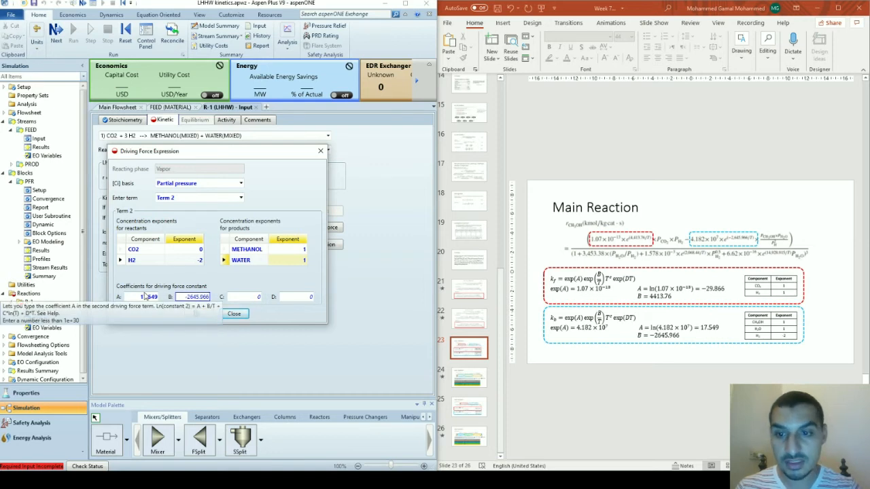
{"action": "left_click", "coordinate": [264, 282]}
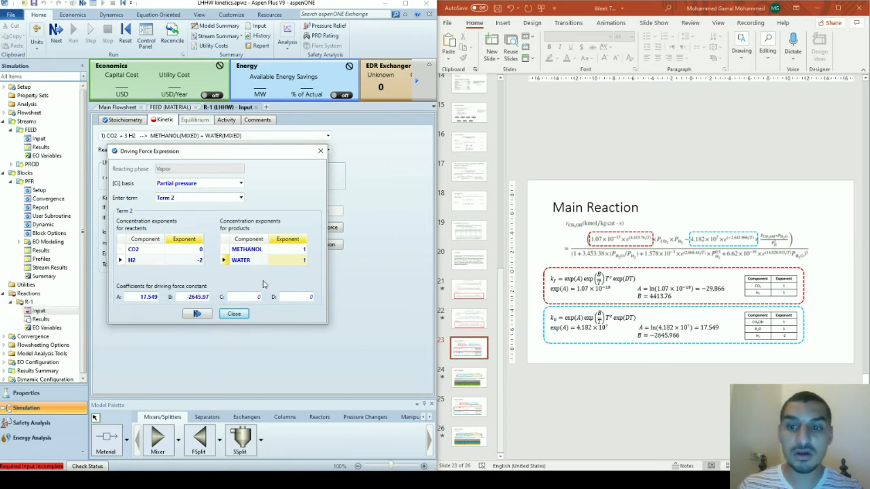
{"action": "left_click", "coordinate": [233, 314]}
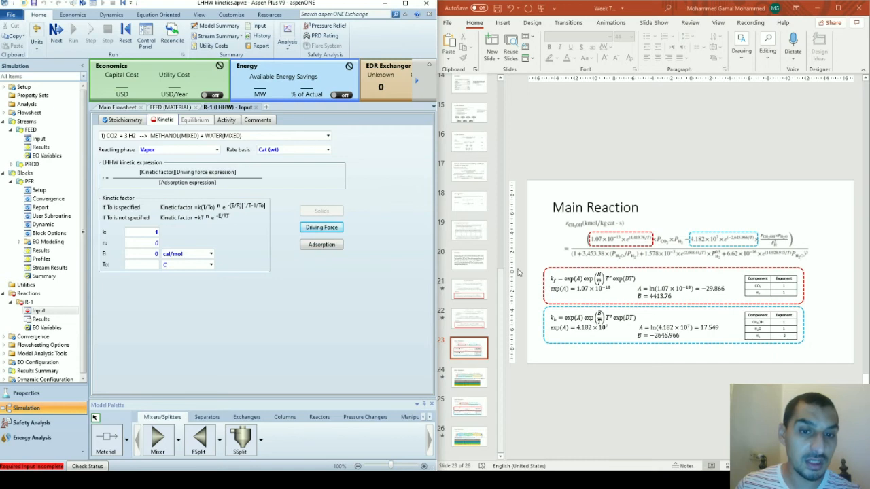
Step: Switch to PowerPoint and show the Main Reaction slide with the table of adsorption term coefficients and exponents
{"action": "left_click", "coordinate": [535, 346]}
{"action": "scroll", "coordinate": [535, 346], "scroll_direction": "up", "scroll_amount": 1}
{"action": "scroll", "coordinate": [535, 346], "scroll_direction": "down", "scroll_amount": 1}
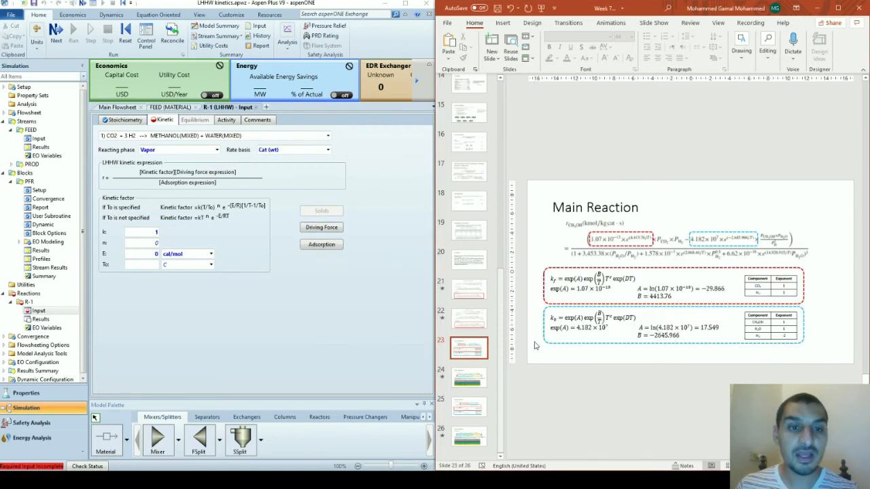
{"action": "scroll", "coordinate": [535, 346], "scroll_direction": "down", "scroll_amount": 1}
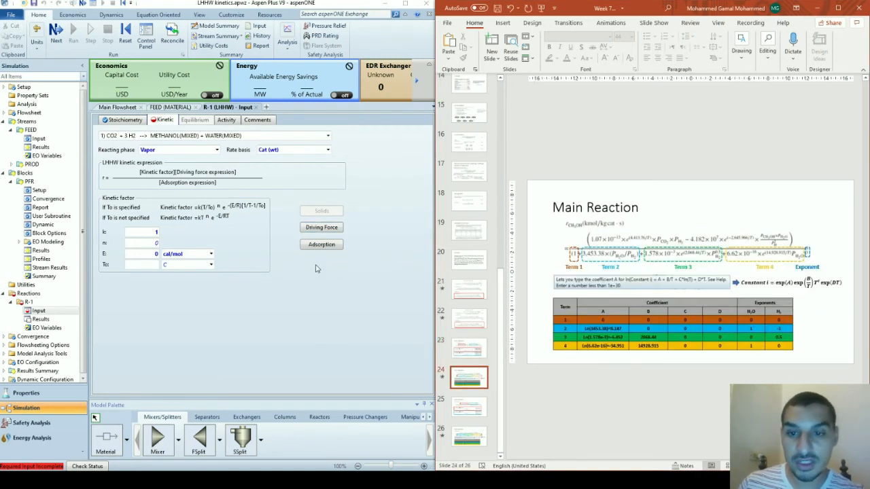
Step: Back in Aspen Plus, open the adsorption expression for reaction 1, CO2 + 3 H2 to methanol and water, and widen its window
{"action": "left_click", "coordinate": [238, 140]}
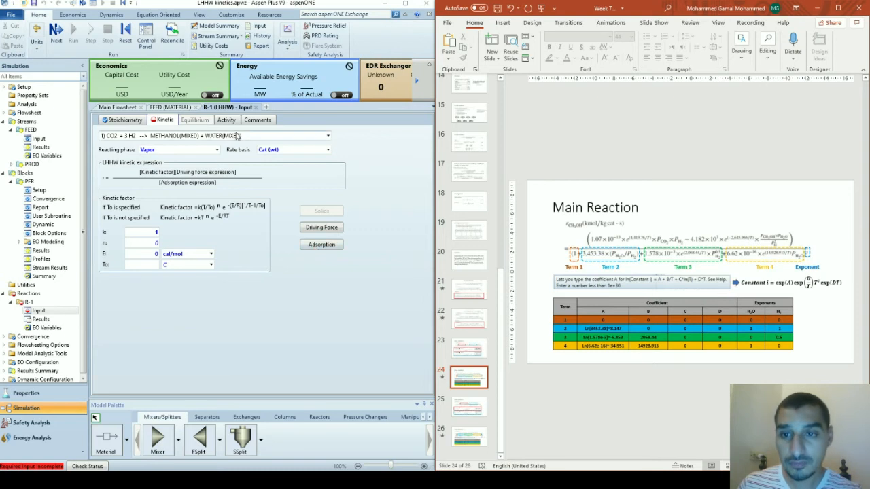
{"action": "left_click", "coordinate": [231, 140]}
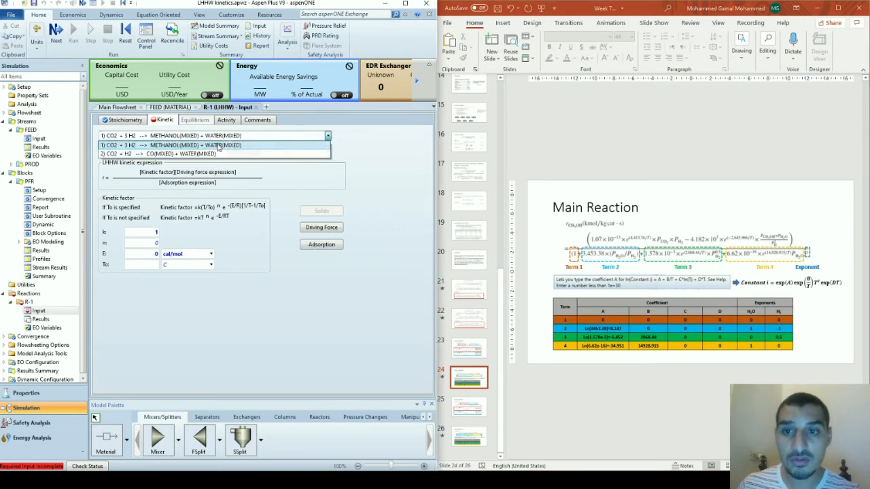
{"action": "left_click", "coordinate": [219, 147]}
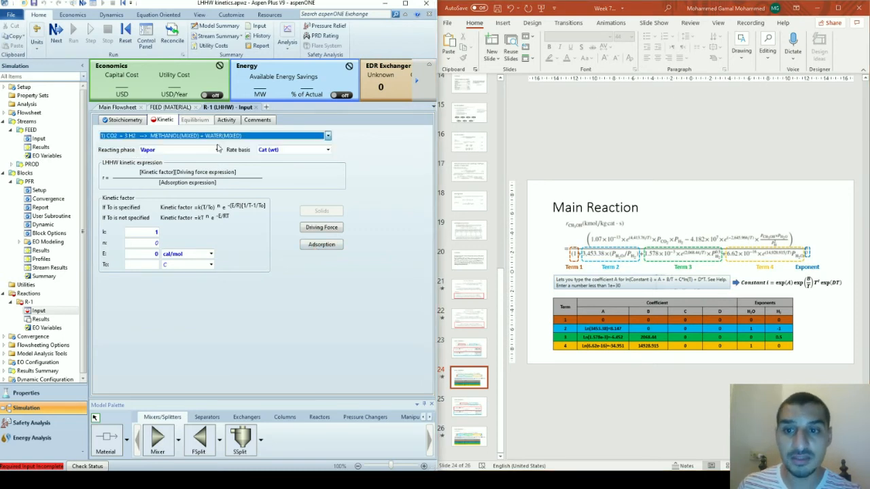
{"action": "left_click", "coordinate": [322, 245]}
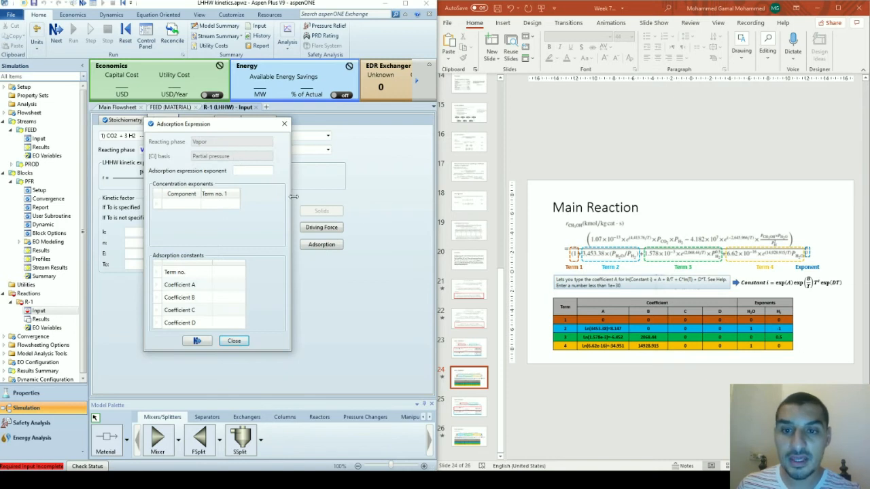
{"action": "left_click_drag", "start_coordinate": [293, 197], "coordinate": [456, 195]}
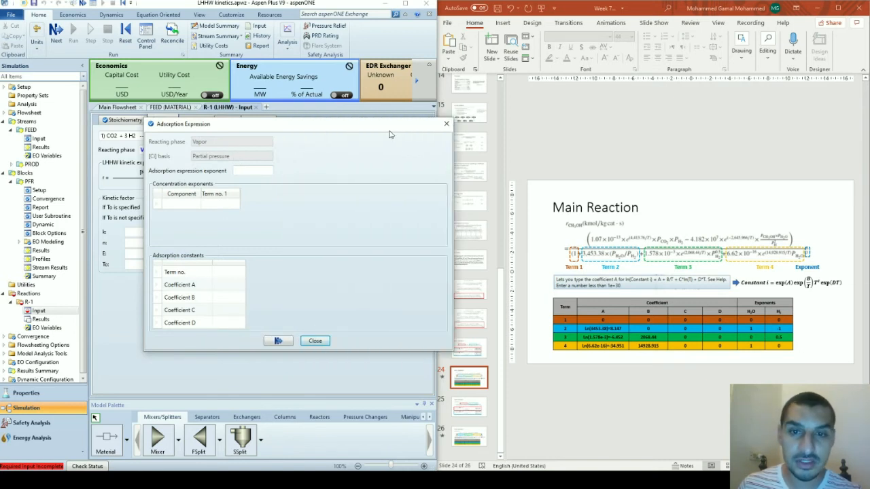
{"action": "left_click_drag", "start_coordinate": [385, 127], "coordinate": [319, 125]}
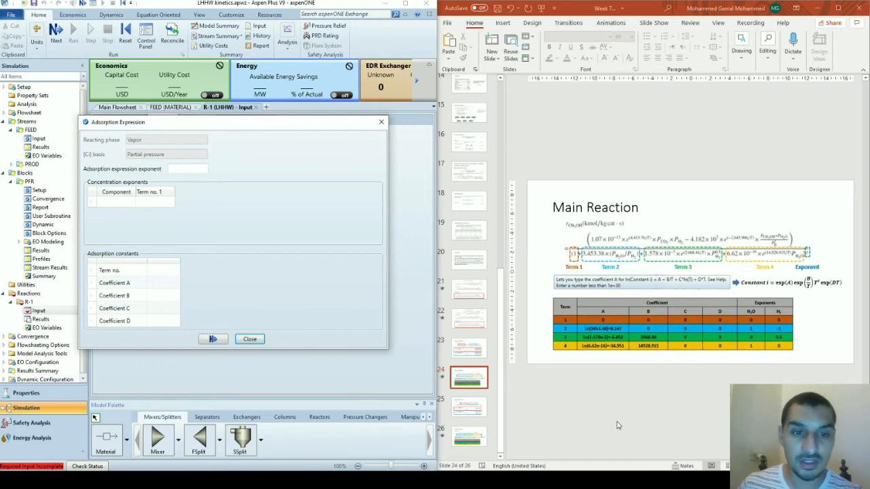
Step: Add WATER and H2 as the components in the adsorption expression's concentration exponents table
{"action": "left_click", "coordinate": [163, 203]}
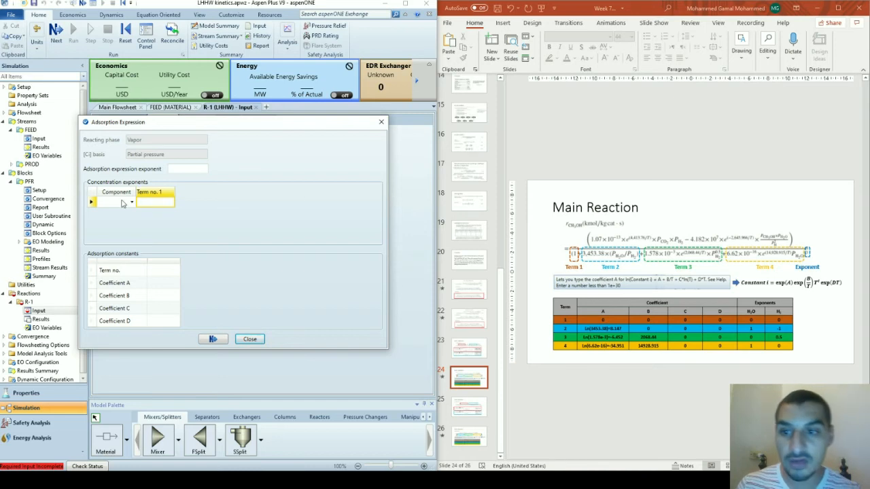
{"action": "left_click", "coordinate": [117, 202]}
{"action": "key", "text": "Escape"}
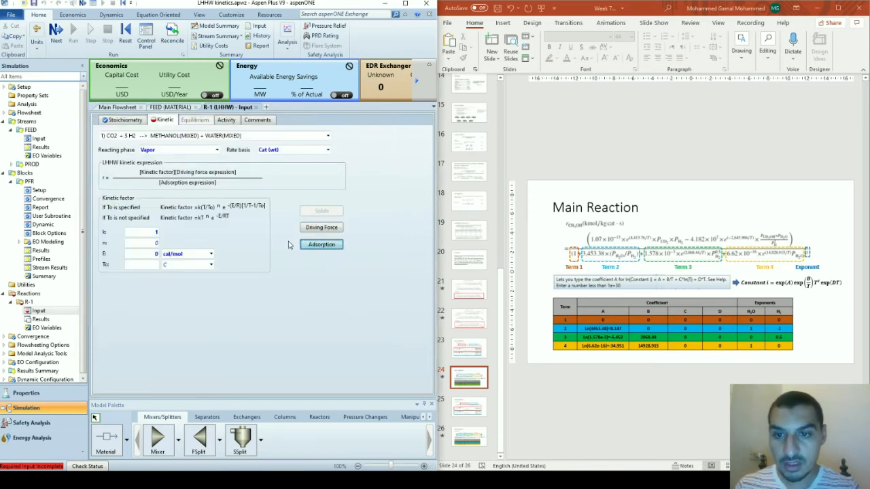
{"action": "key", "text": "Return"}
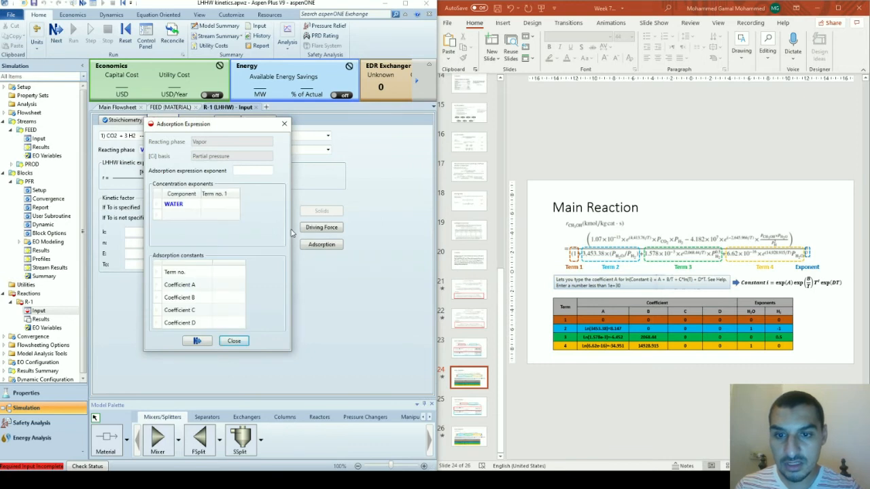
{"action": "left_click_drag", "start_coordinate": [293, 228], "coordinate": [507, 228]}
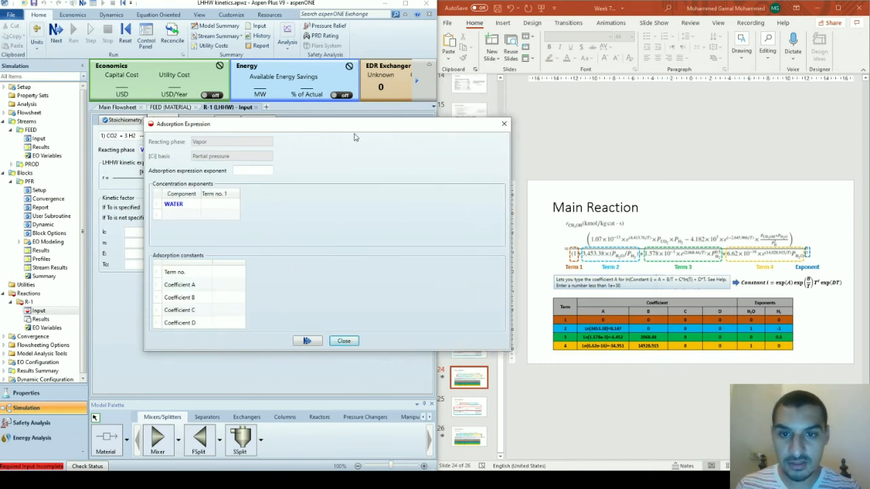
{"action": "left_click_drag", "start_coordinate": [351, 127], "coordinate": [239, 127]}
{"action": "left_click", "coordinate": [72, 218]}
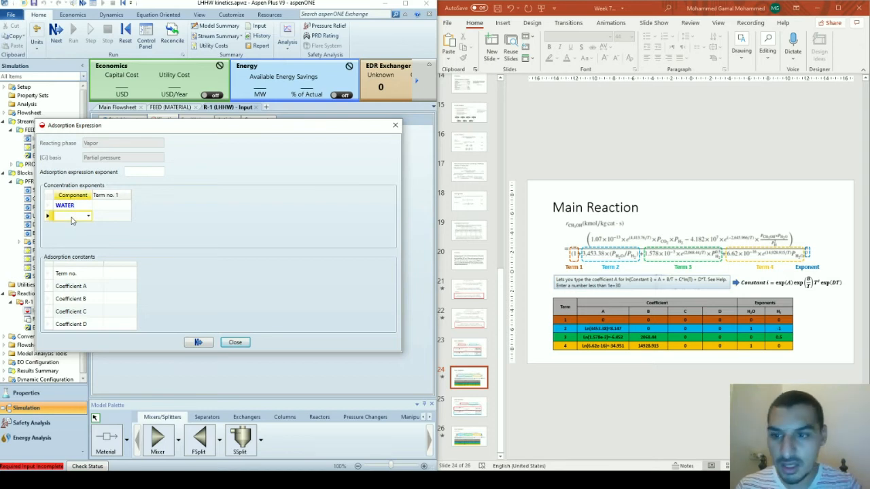
{"action": "type", "text": "H2"}
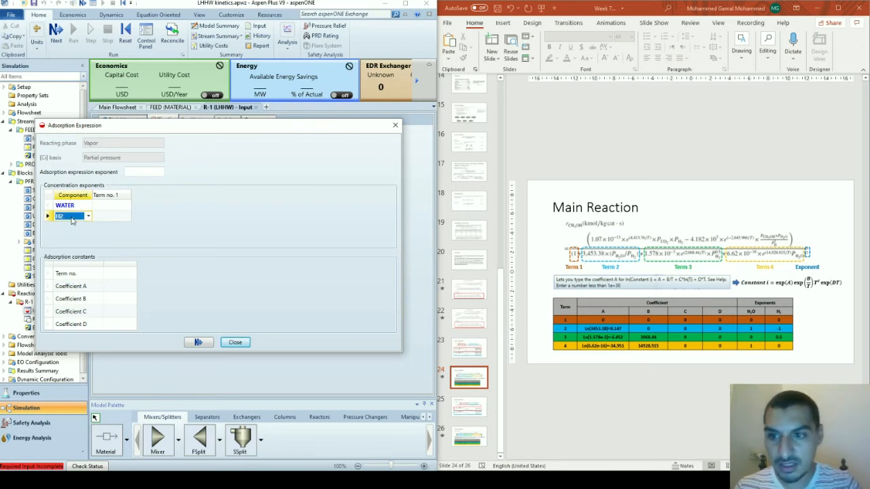
Step: Set the adsorption concentration exponents of WATER and H2 to 0 for term no. 1
{"action": "left_click", "coordinate": [121, 210]}
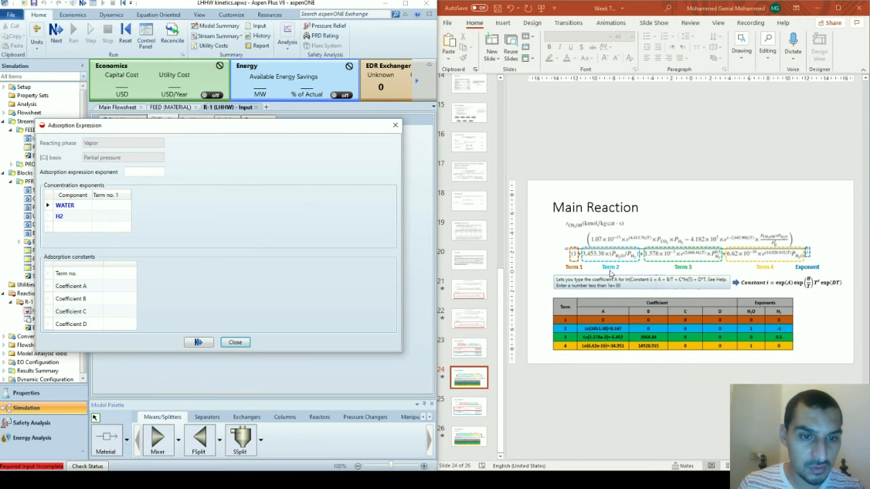
{"action": "left_click", "coordinate": [113, 207]}
{"action": "type", "text": "0"}
{"action": "key", "text": "Return"}
{"action": "type", "text": "0"}
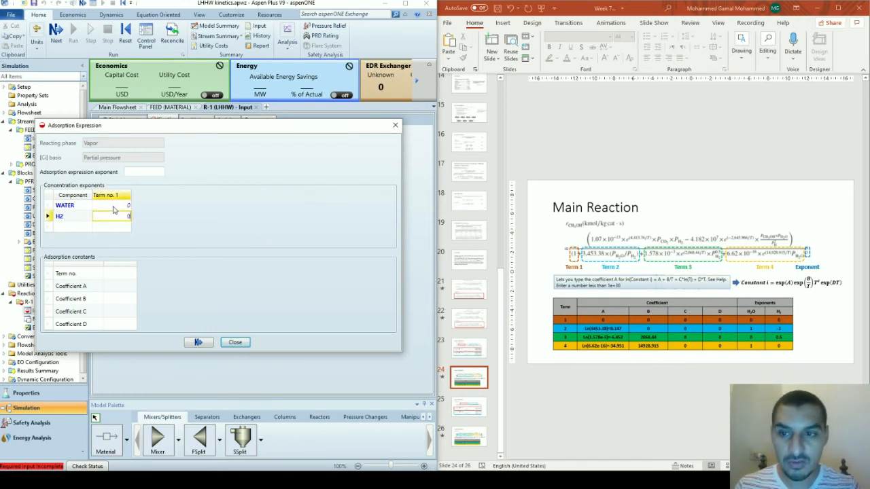
{"action": "key", "text": "Return"}
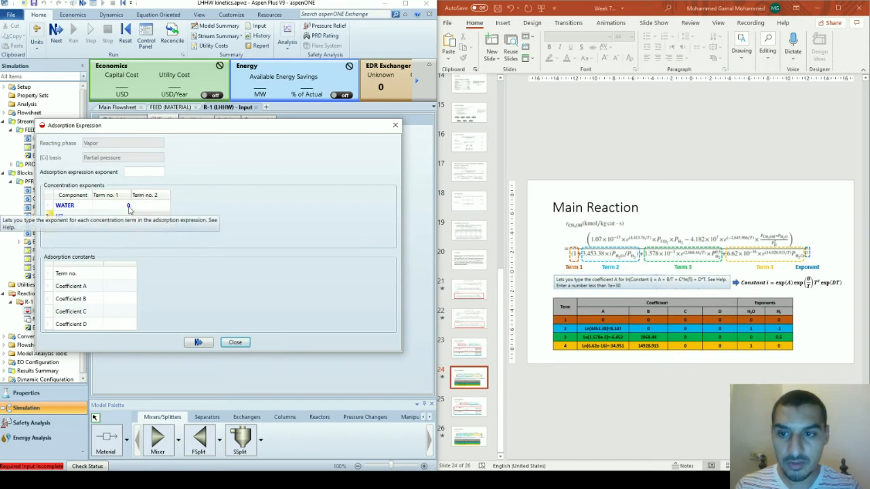
{"action": "left_click", "coordinate": [118, 216]}
{"action": "type", "text": "0"}
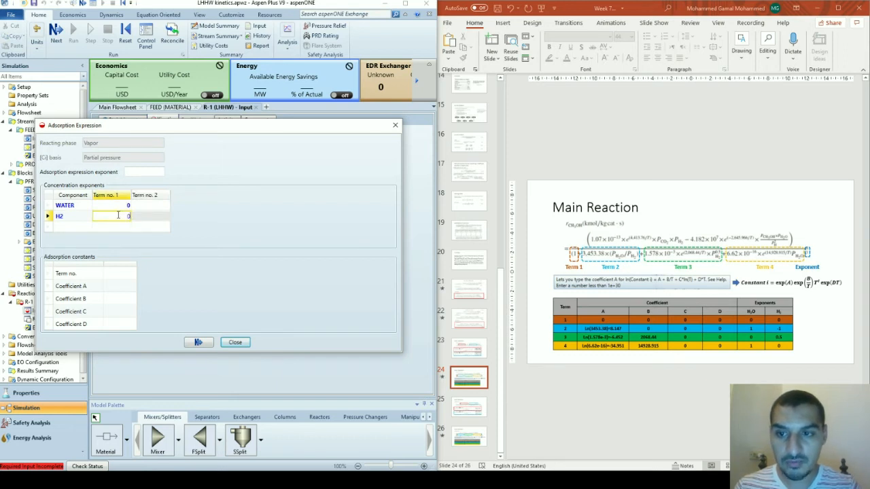
Step: Set the term no. 2 concentration exponents to 1 for WATER and -1 for H2, and the adsorption expression exponent to 3
{"action": "key", "text": "Return"}
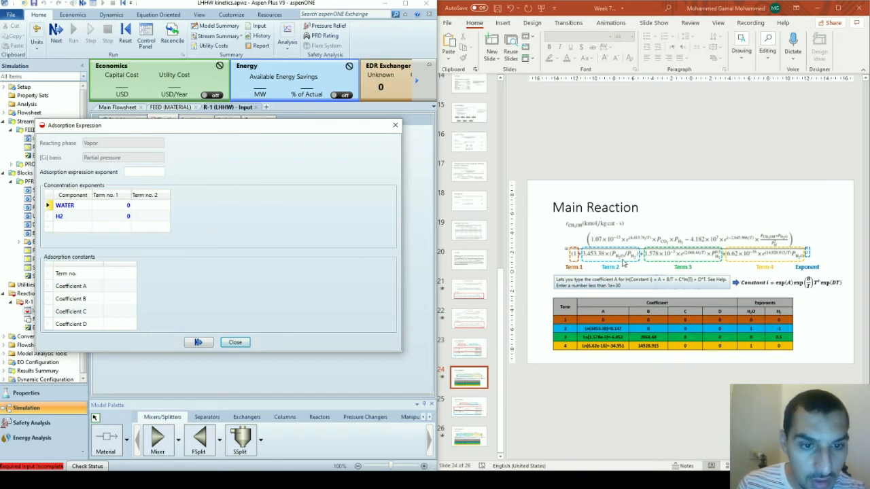
{"action": "left_click", "coordinate": [145, 208]}
{"action": "type", "text": "1"}
{"action": "key", "text": "Return"}
{"action": "type", "text": "-1"}
{"action": "key", "text": "Return"}
{"action": "key", "text": "Up"}
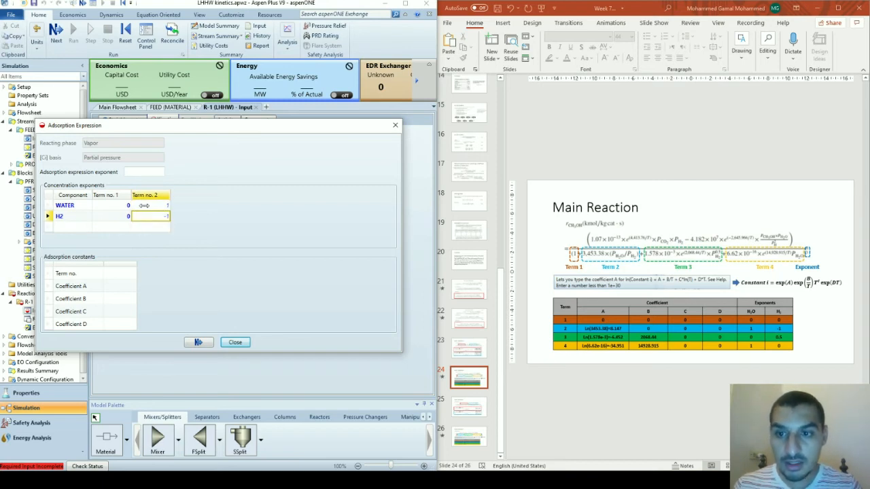
{"action": "key", "text": "Right"}
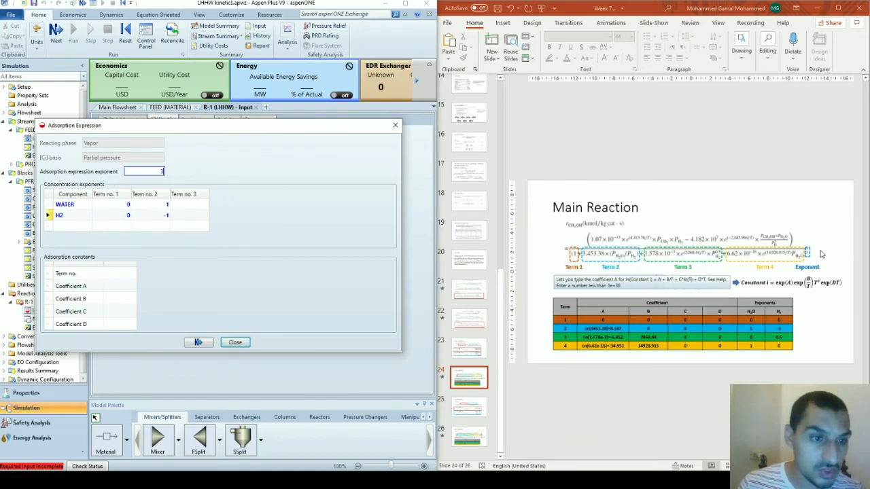
Step: Set the adsorption concentration exponents for term no. 3 to 0 for WATER and 0.5 for H2
{"action": "left_click", "coordinate": [189, 206]}
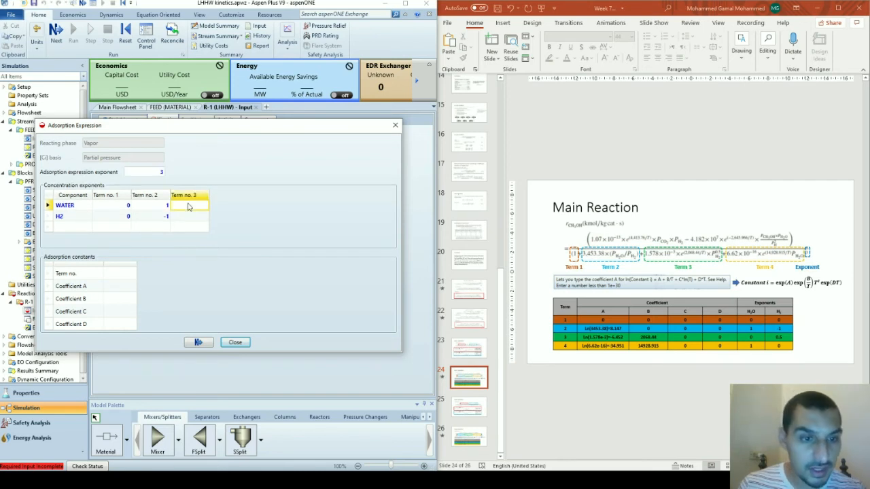
{"action": "type", "text": "0"}
{"action": "key", "text": "Return"}
{"action": "type", "text": "0.5"}
{"action": "key", "text": "Return"}
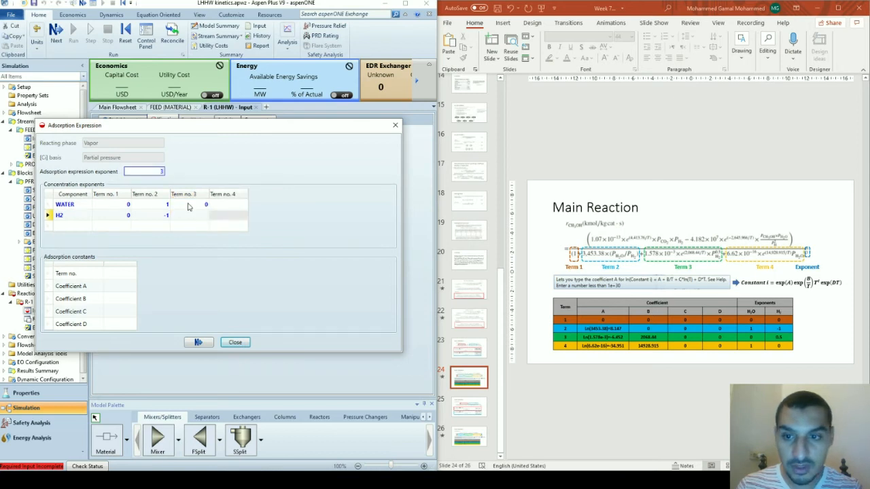
{"action": "left_click", "coordinate": [193, 214]}
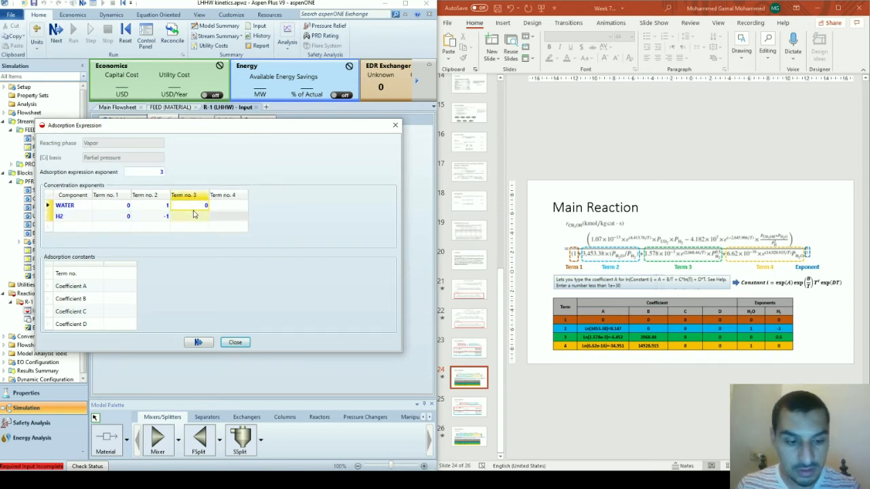
{"action": "left_click", "coordinate": [197, 219]}
{"action": "type", "text": "0.5"}
{"action": "key", "text": "Left"}
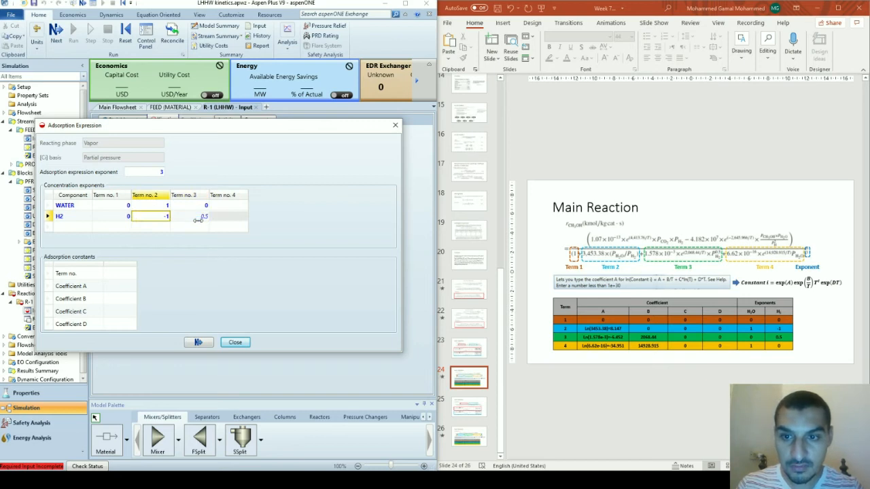
Step: Set the adsorption concentration exponents for term no. 4 to 1 for WATER and 0 for H2
{"action": "left_click", "coordinate": [229, 211]}
{"action": "left_click", "coordinate": [229, 211]}
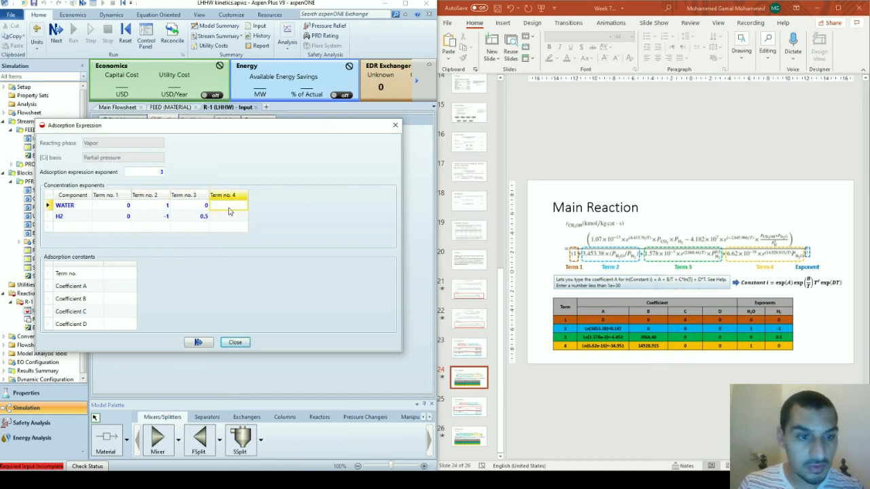
{"action": "type", "text": "1"}
{"action": "key", "text": "Down"}
{"action": "type", "text": "0"}
{"action": "key", "text": "Down"}
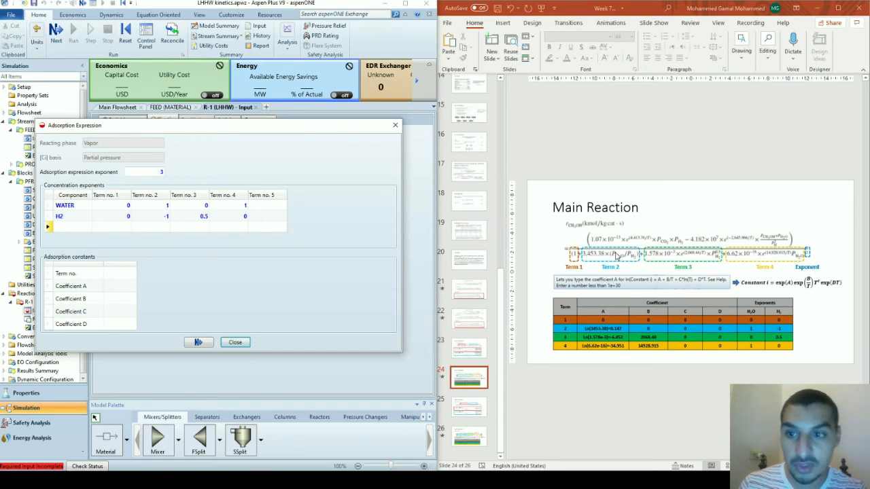
Step: Enter term numbers 1, 2, 3 and 4 across the adsorption constants table
{"action": "left_click", "coordinate": [119, 276]}
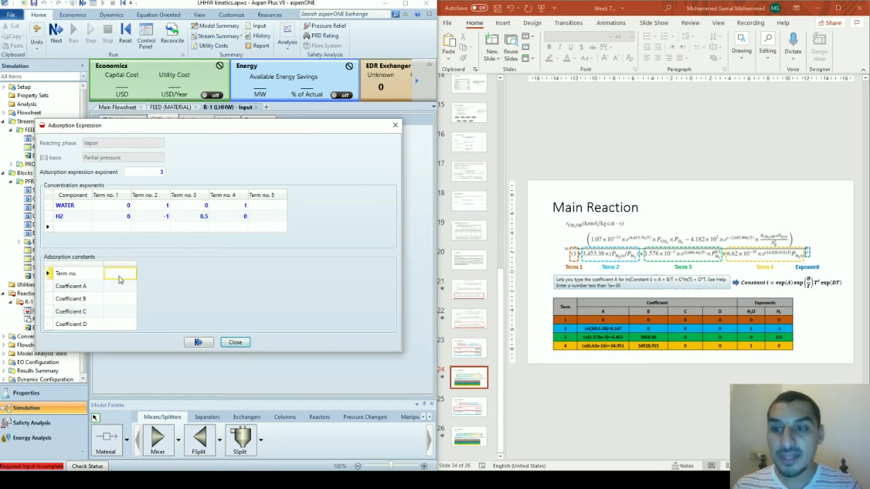
{"action": "type", "text": "1"}
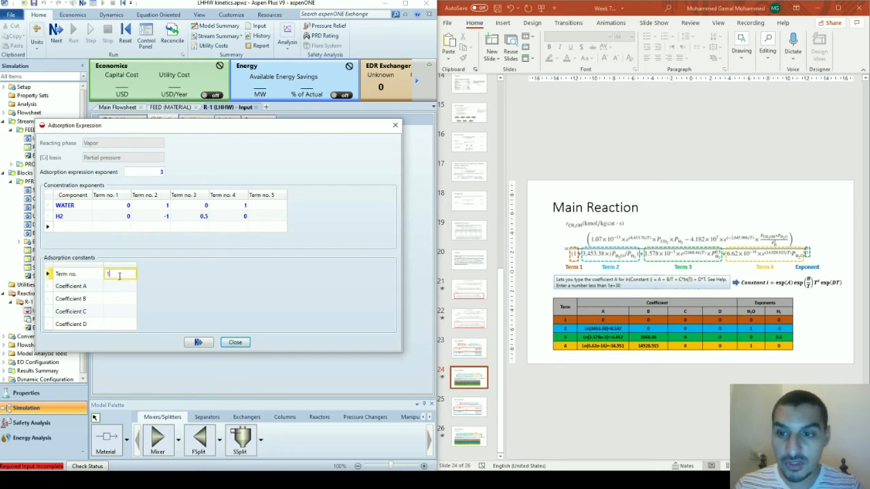
{"action": "key", "text": "Tab"}
{"action": "type", "text": "2"}
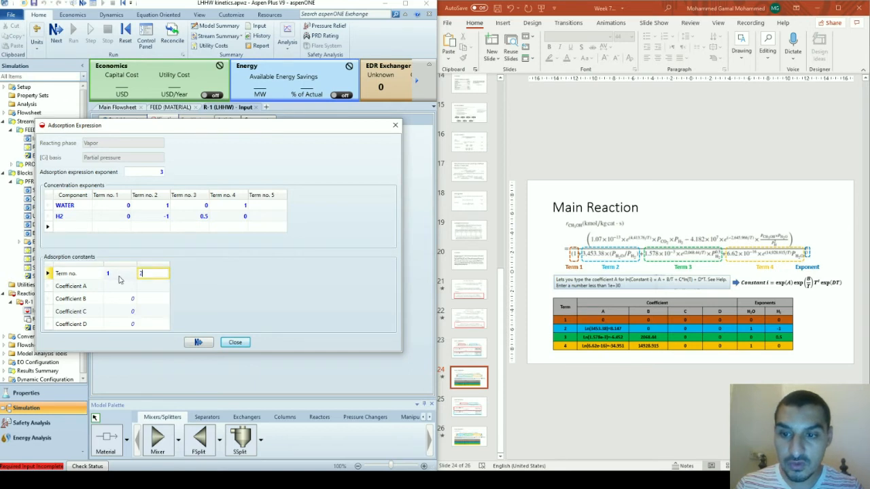
{"action": "key", "text": "Tab"}
{"action": "type", "text": "3"}
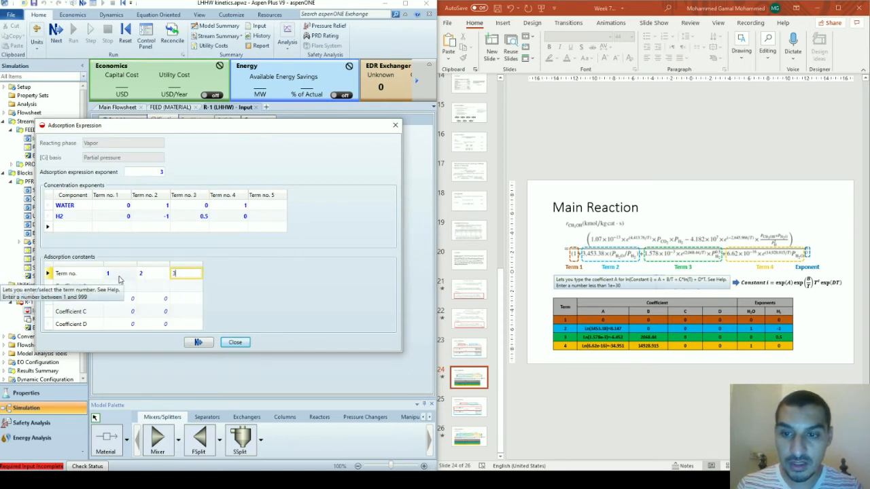
{"action": "key", "text": "Tab"}
{"action": "type", "text": "4"}
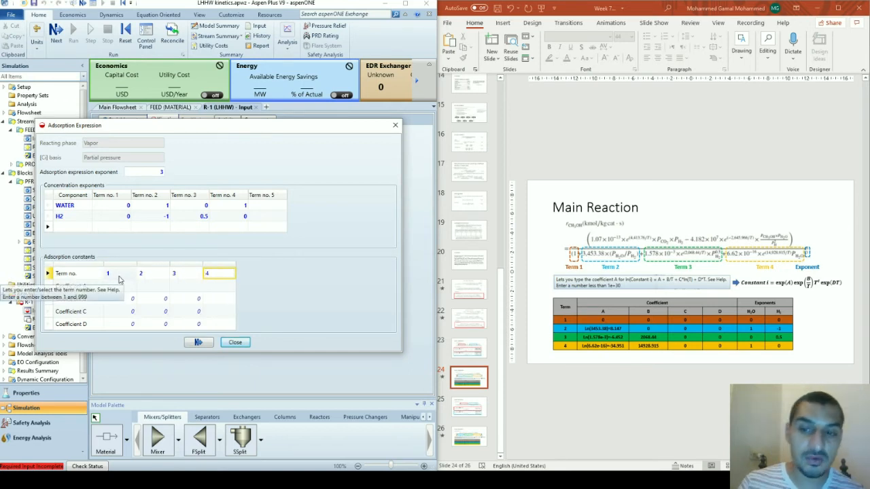
{"action": "key", "text": "Tab"}
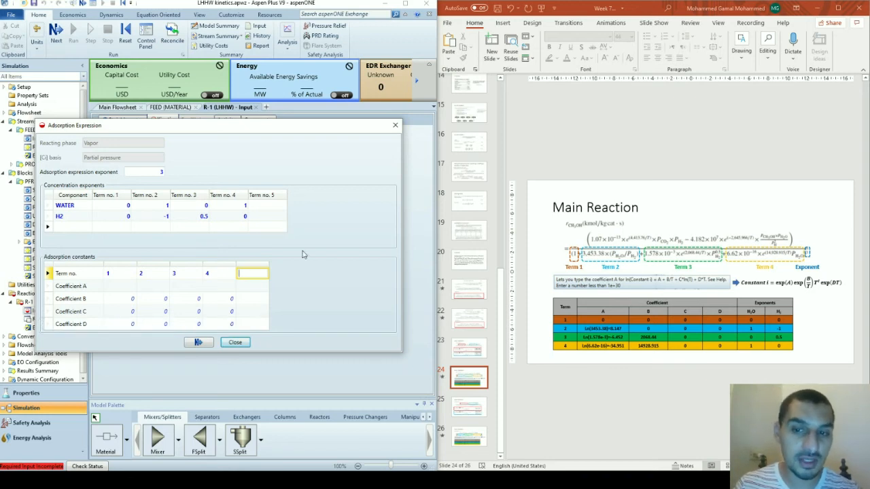
Step: Set adsorption constant coefficient A to 0 for term 1 and 8.147 for term 2
{"action": "left_click", "coordinate": [252, 286]}
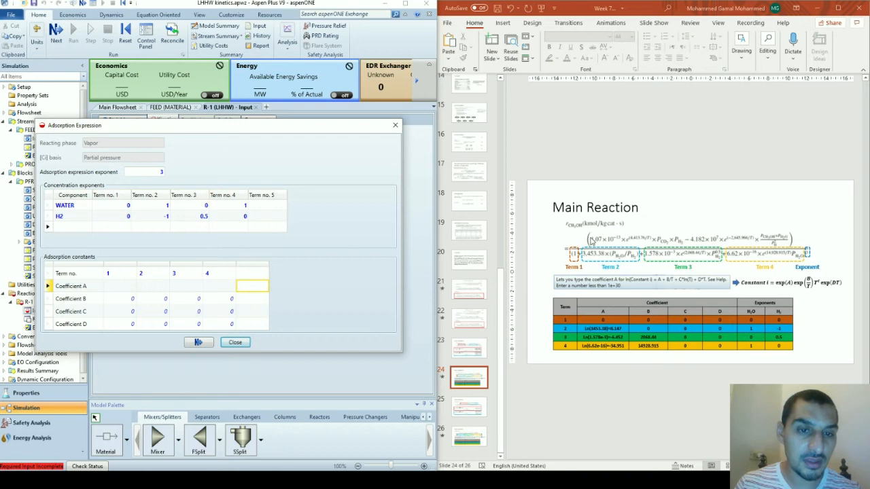
{"action": "left_click", "coordinate": [106, 298]}
{"action": "left_click", "coordinate": [113, 288]}
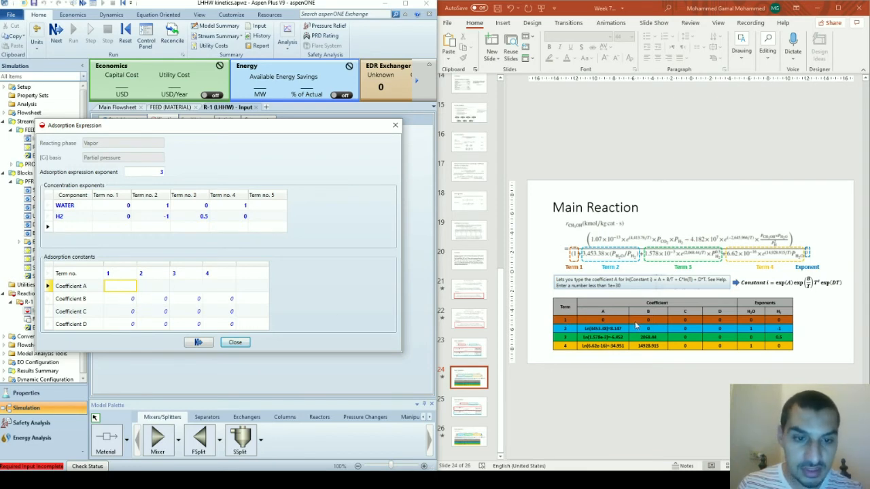
{"action": "left_click", "coordinate": [116, 285]}
{"action": "key", "text": "Tab"}
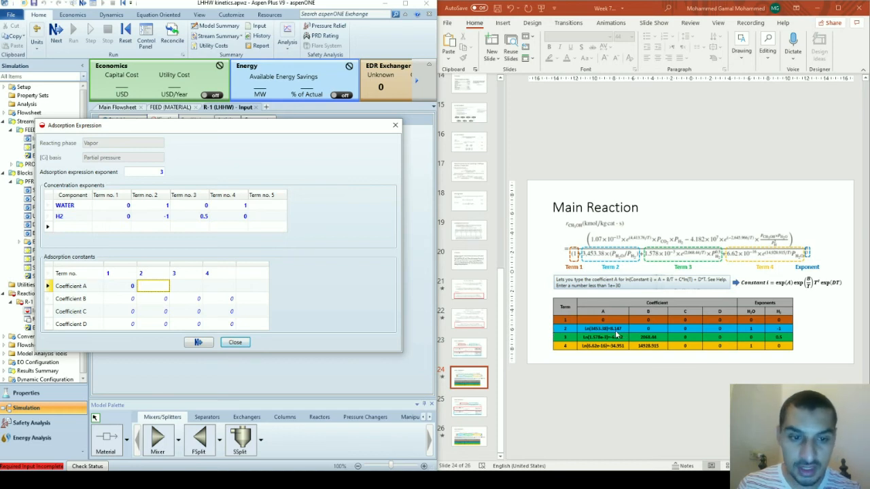
{"action": "type", "text": "8.147"}
{"action": "key", "text": "Return"}
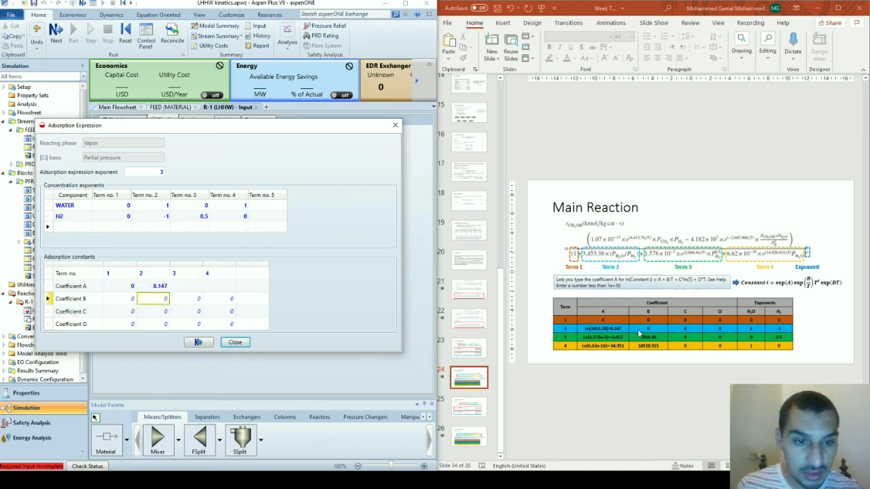
Step: Set the term 3 adsorption constants to 6.452 for coefficient A and 2068.44 for coefficient B
{"action": "left_click", "coordinate": [189, 286]}
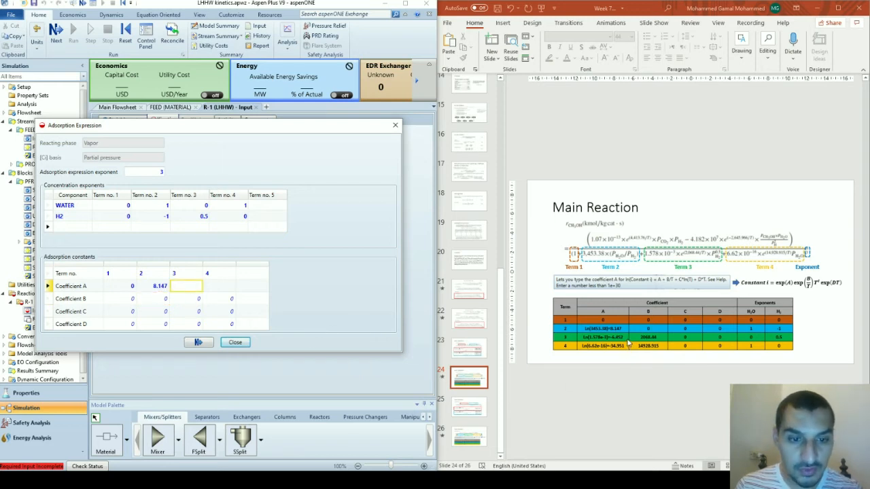
{"action": "type", "text": "-6"}
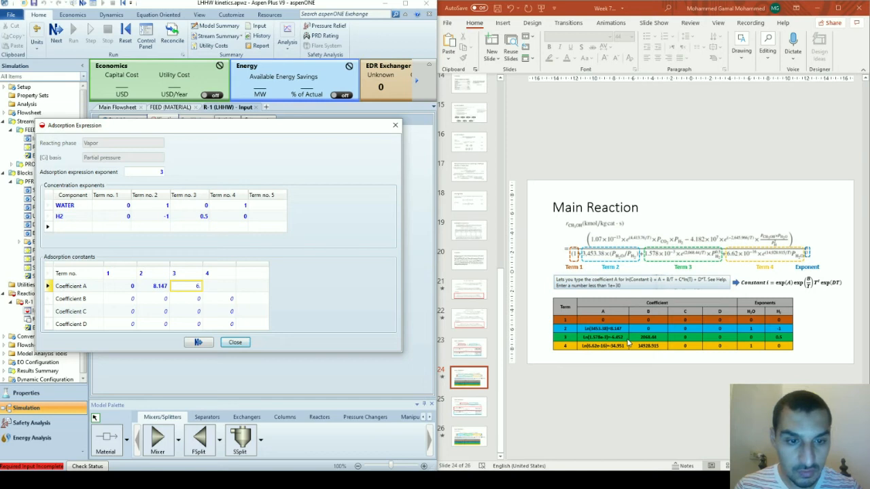
{"action": "type", "text": ".453"}
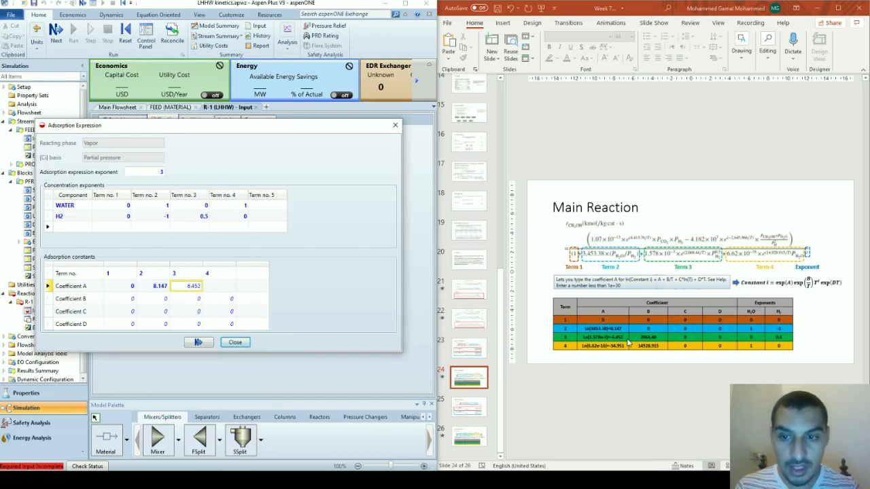
{"action": "key", "text": "Return"}
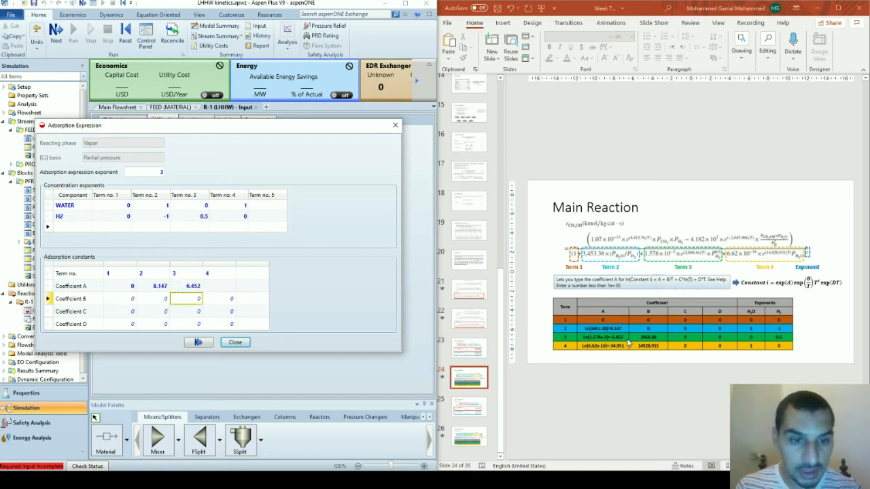
{"action": "type", "text": "2068.44"}
{"action": "key", "text": "Return"}
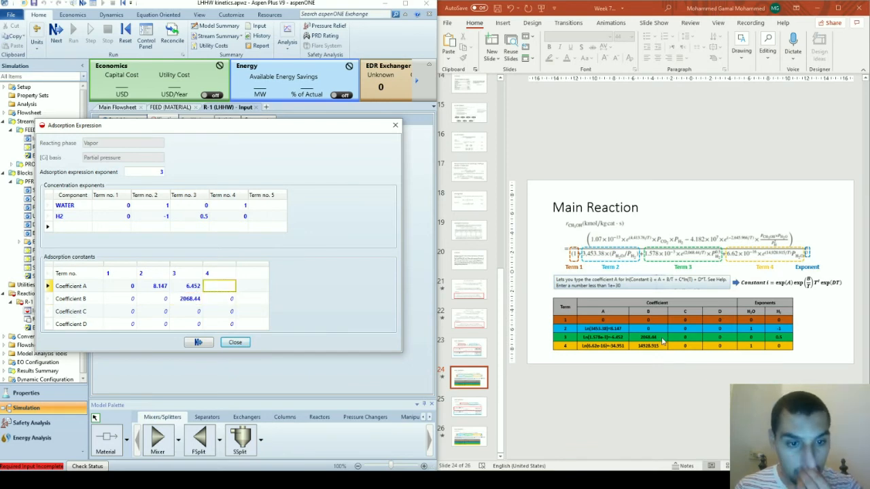
Step: Set the term 4 adsorption constants to 34.951 for coefficient A and 14928.9 for coefficient B, and close the adsorption expression
{"action": "type", "text": "-34"}
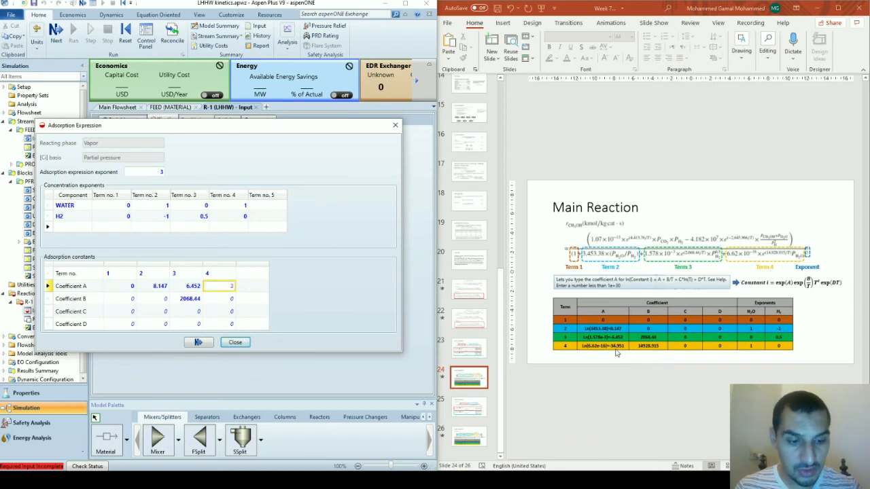
{"action": "type", "text": ".951"}
{"action": "key", "text": "Return"}
{"action": "key", "text": "Left"}
{"action": "key", "text": "Down"}
{"action": "type", "text": "14928.9"}
{"action": "key", "text": "Down"}
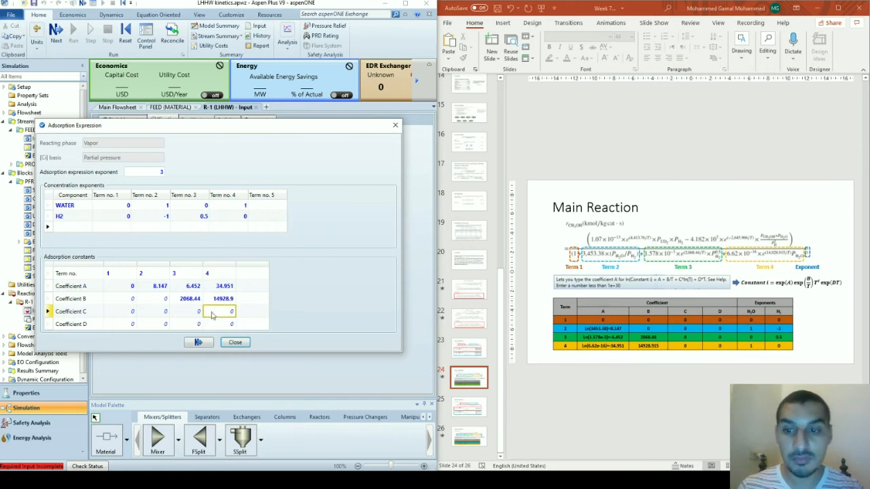
{"action": "left_click", "coordinate": [204, 343]}
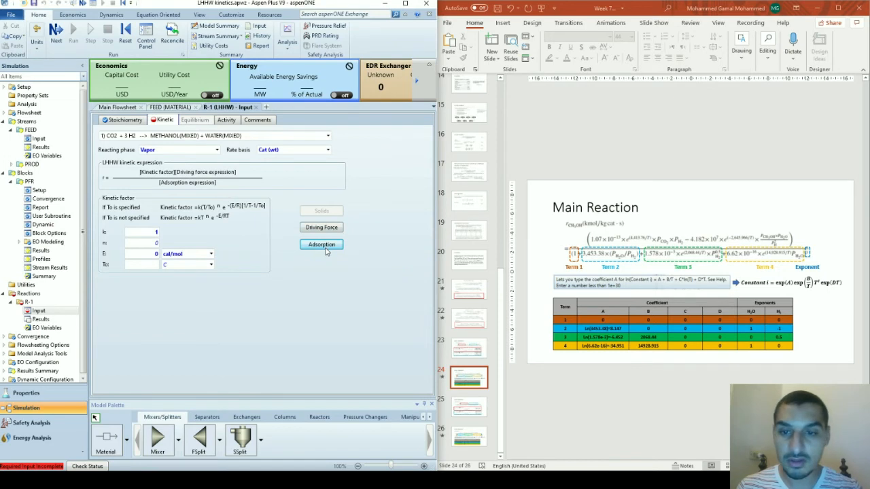
Step: Select reaction 2, CO2 + H2 to CO and water, for kinetics input and switch to PowerPoint to show the Side Reaction slide
{"action": "left_click", "coordinate": [242, 136]}
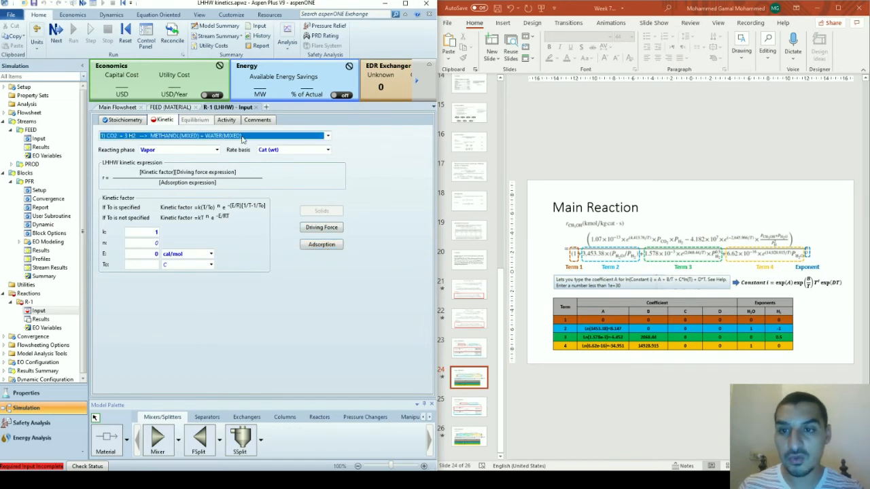
{"action": "left_click", "coordinate": [242, 138]}
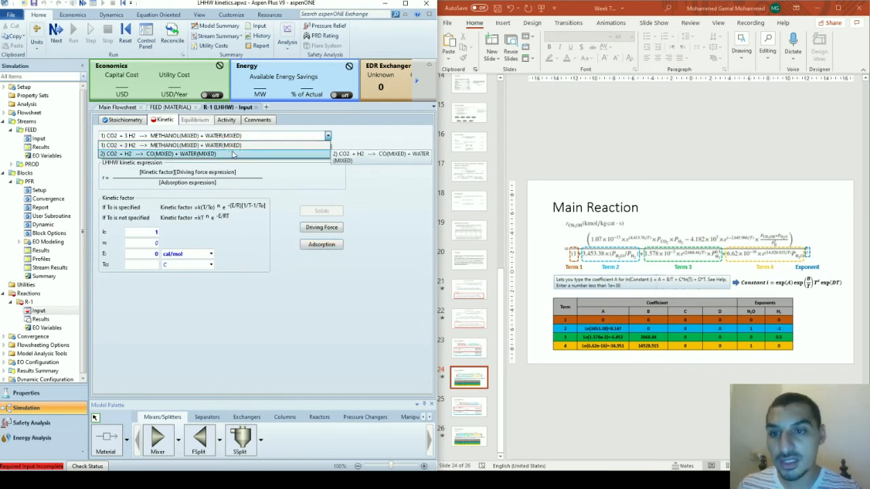
{"action": "left_click", "coordinate": [232, 155]}
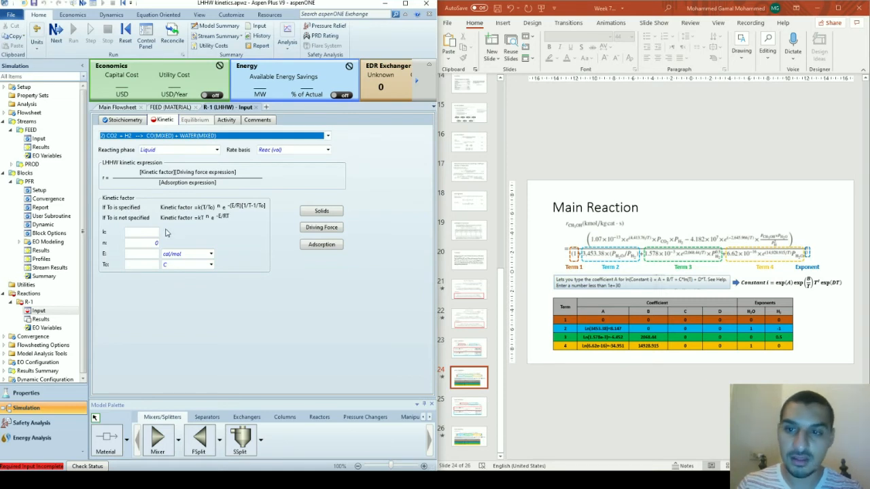
{"action": "left_click", "coordinate": [558, 390]}
{"action": "scroll", "coordinate": [558, 389], "scroll_direction": "down", "scroll_amount": 2}
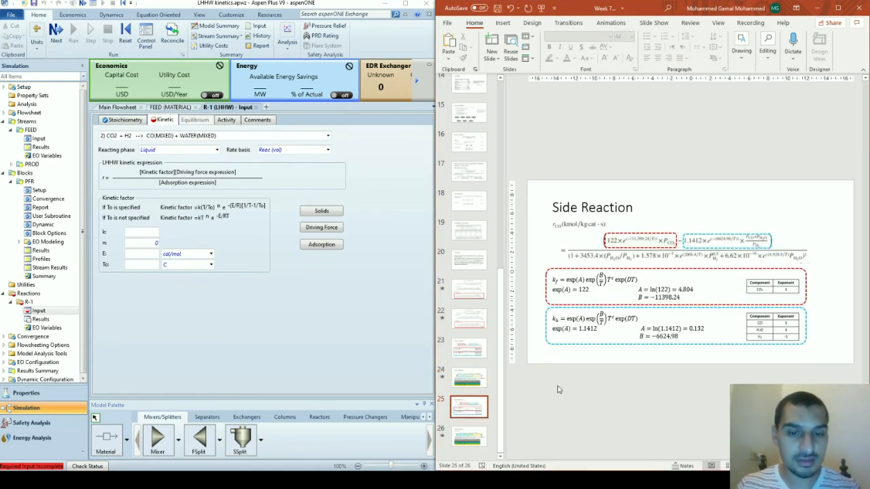
Step: Back in Aspen Plus, set reaction 2's kinetic factor to k 1 and E 0 cal/mol, with Vapor phase and Cat (wt) rate basis
{"action": "left_click", "coordinate": [140, 231]}
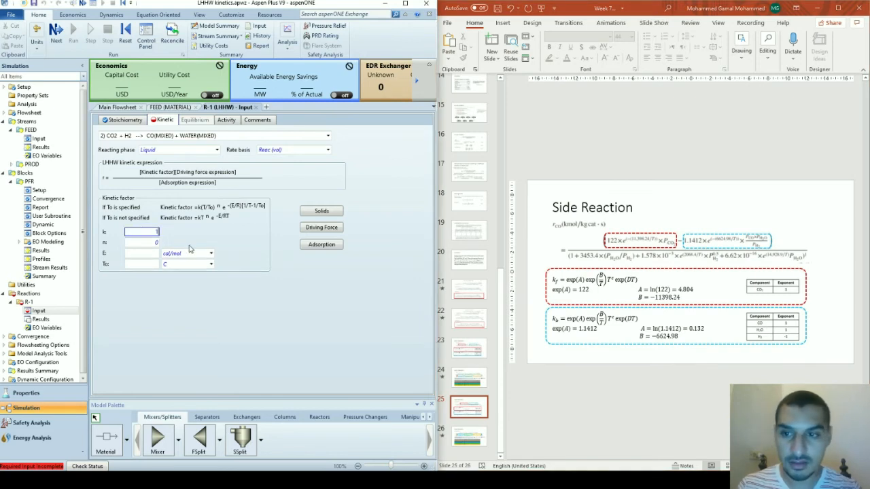
{"action": "left_click", "coordinate": [134, 257]}
{"action": "left_click", "coordinate": [156, 265]}
{"action": "left_click", "coordinate": [201, 151]}
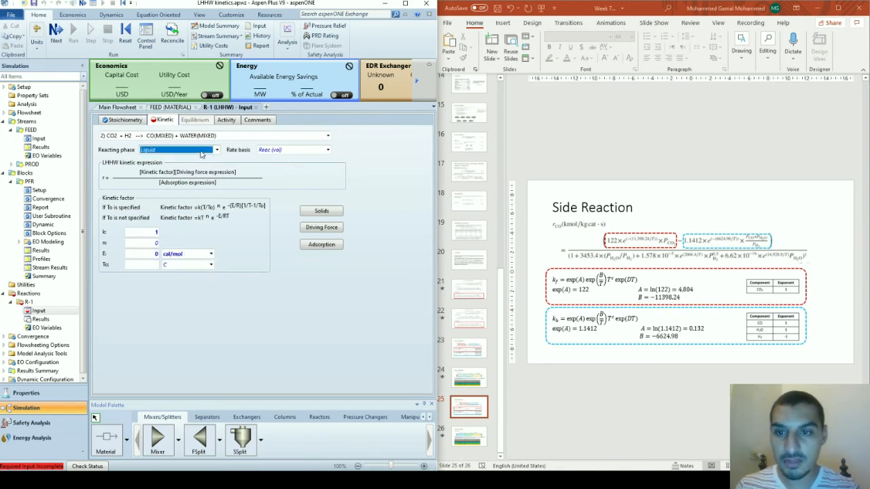
{"action": "key", "text": "Tab"}
{"action": "key", "text": "Down"}
{"action": "key", "text": "Tab"}
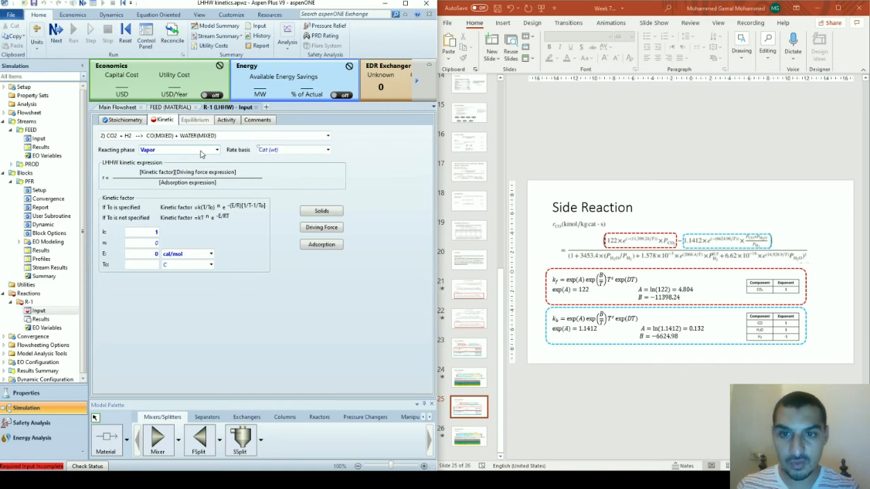
Step: Open reaction 2's driving force expression and set the [Ci] basis to Partial pressure
{"action": "left_click", "coordinate": [314, 230]}
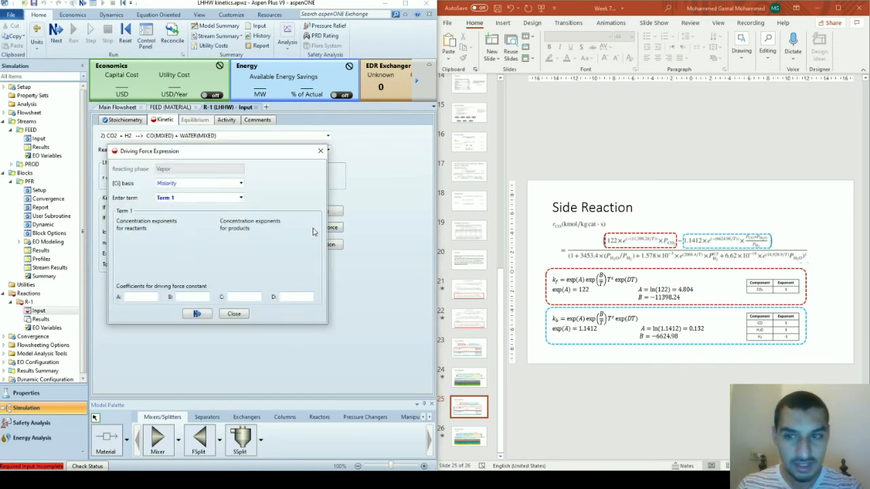
{"action": "left_click", "coordinate": [220, 187]}
{"action": "key", "text": "p"}
{"action": "key", "text": "Return"}
Step: Set the term 1 concentration exponents to 1 for CO2 and 0 for H2, CO and WATER
{"action": "key", "text": "Tab"}
{"action": "key", "text": "Tab"}
{"action": "key", "text": "Tab"}
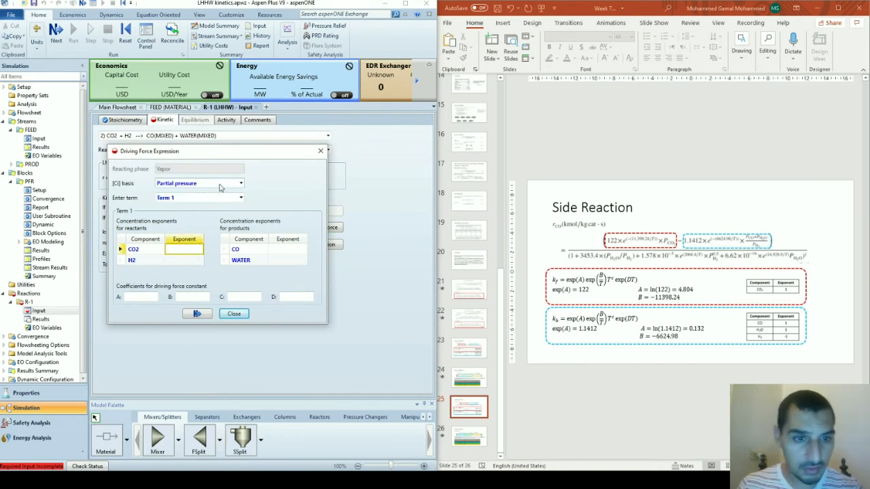
{"action": "type", "text": "1"}
{"action": "key", "text": "Return"}
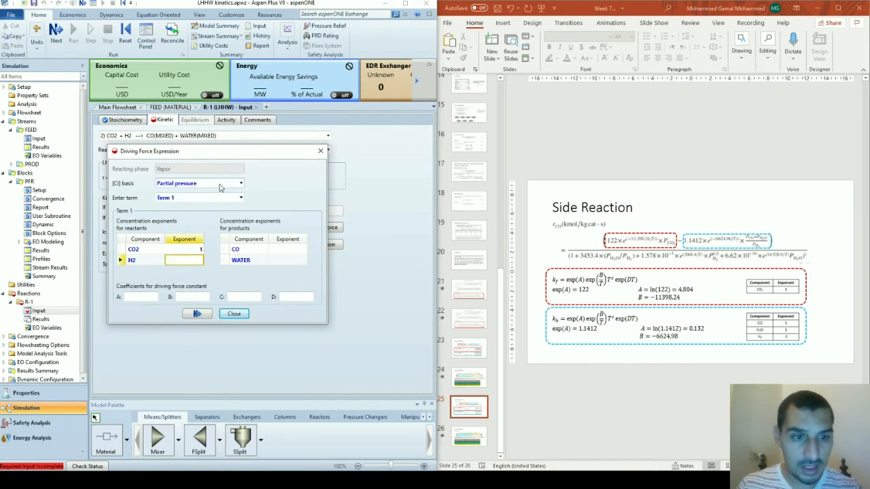
{"action": "type", "text": "0"}
{"action": "key", "text": "Tab"}
{"action": "key", "text": "Tab"}
{"action": "type", "text": "0"}
{"action": "key", "text": "Return"}
{"action": "type", "text": "0"}
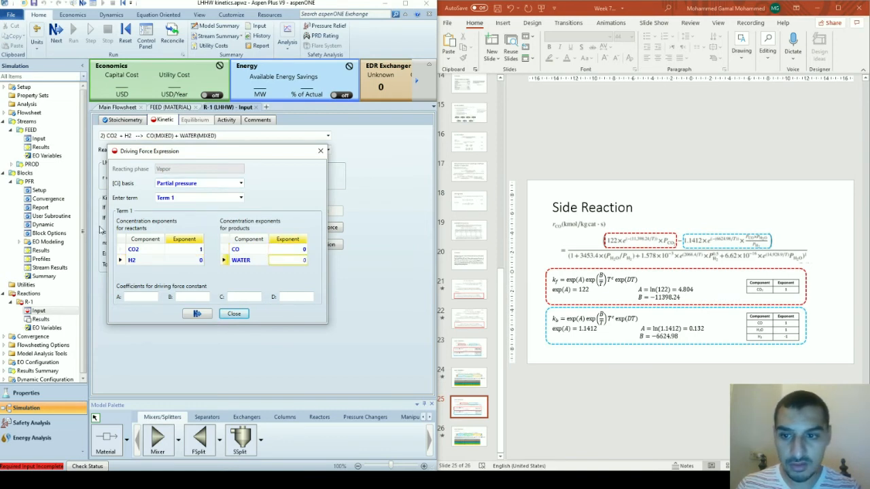
Step: Set the term 1 driving force constants to 4.804 for coefficient A and -11398.24 for coefficient B
{"action": "left_click", "coordinate": [145, 298]}
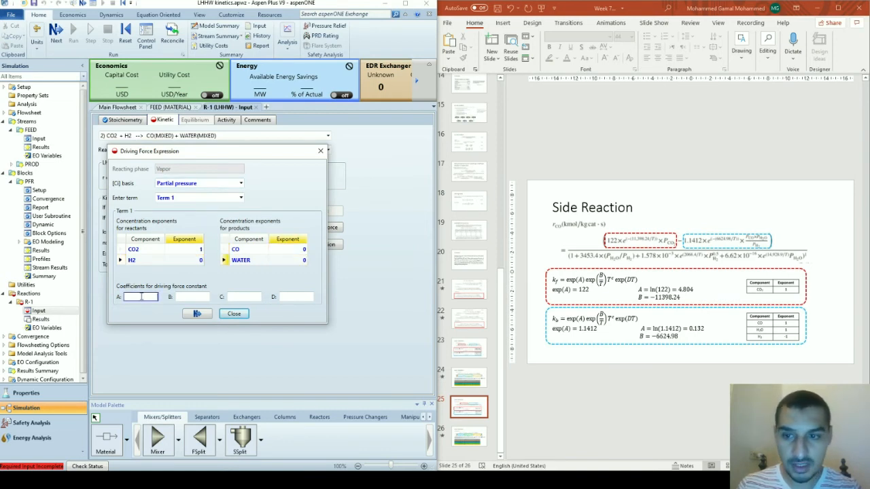
{"action": "type", "text": "4.804"}
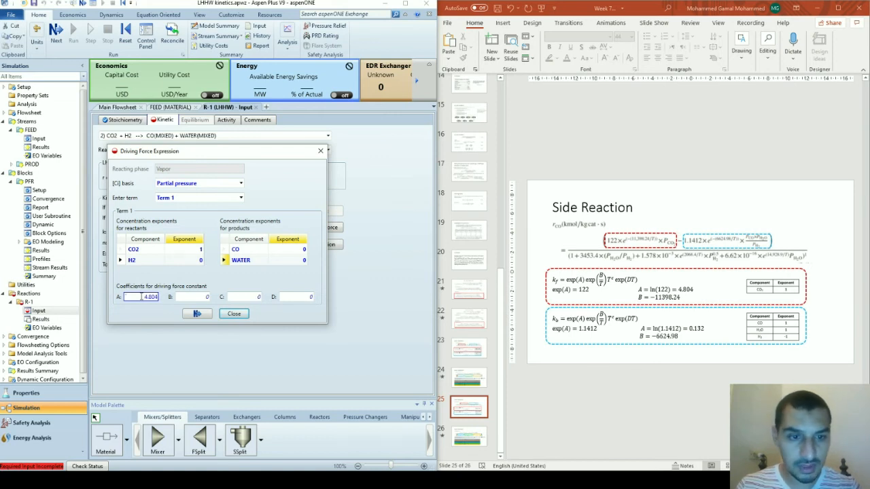
{"action": "key", "text": "Tab"}
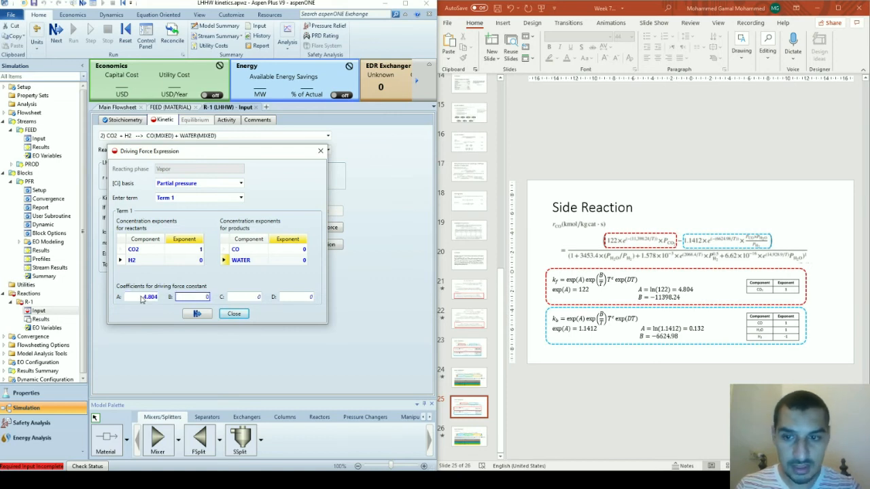
{"action": "type", "text": "-11398.24"}
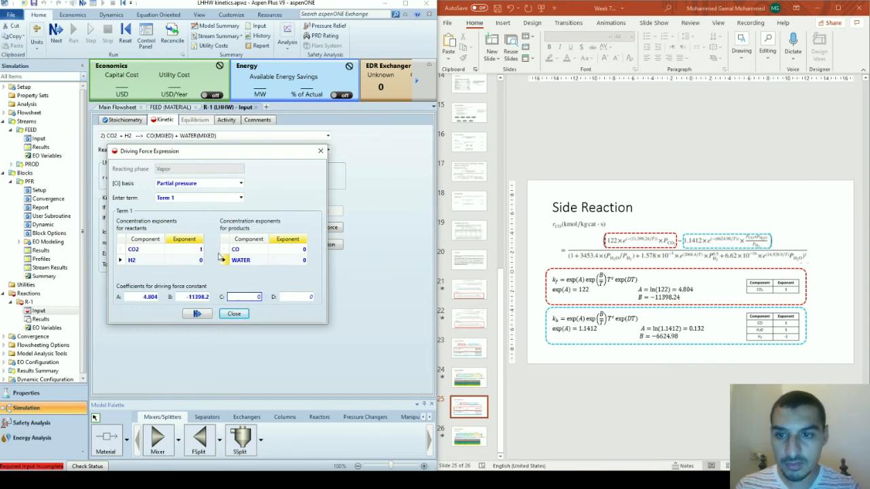
Step: Switch the driving force expression to Term 2 and set its CO2 exponent to 0
{"action": "left_click", "coordinate": [213, 198]}
{"action": "left_click", "coordinate": [213, 199]}
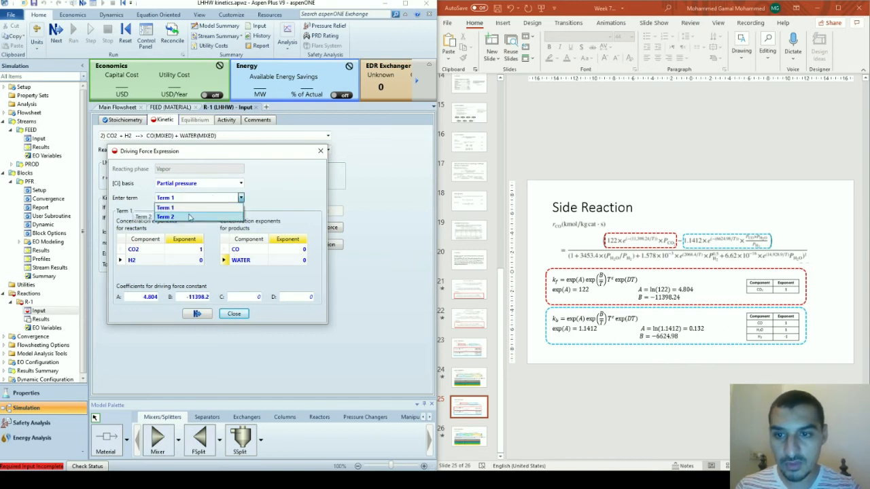
{"action": "left_click", "coordinate": [192, 216]}
{"action": "left_click", "coordinate": [191, 255]}
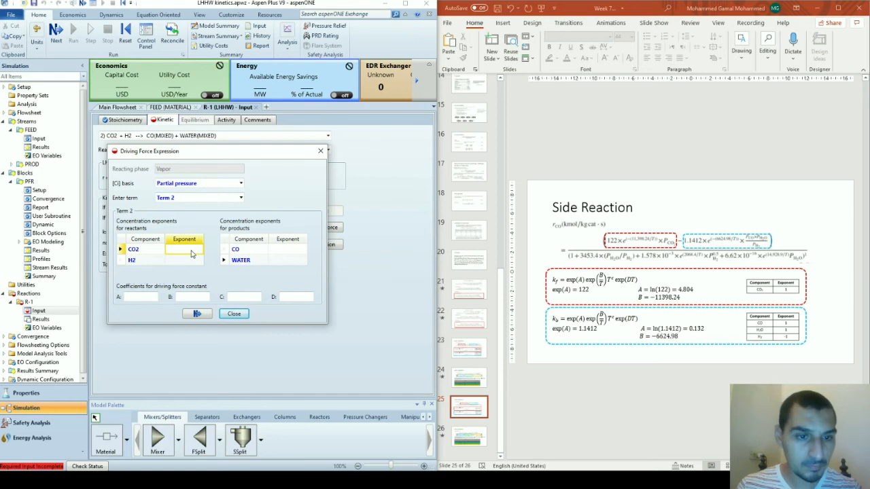
{"action": "type", "text": "0.132"}
{"action": "key", "text": "Return"}
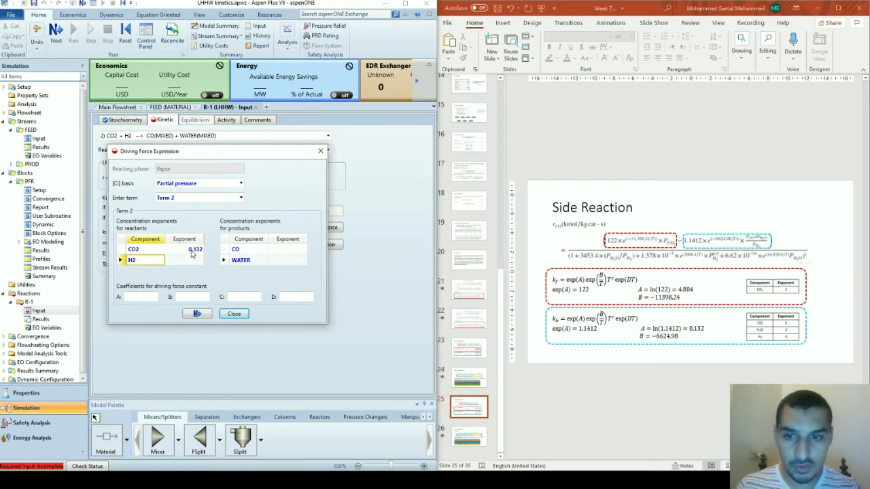
{"action": "left_click", "coordinate": [191, 251]}
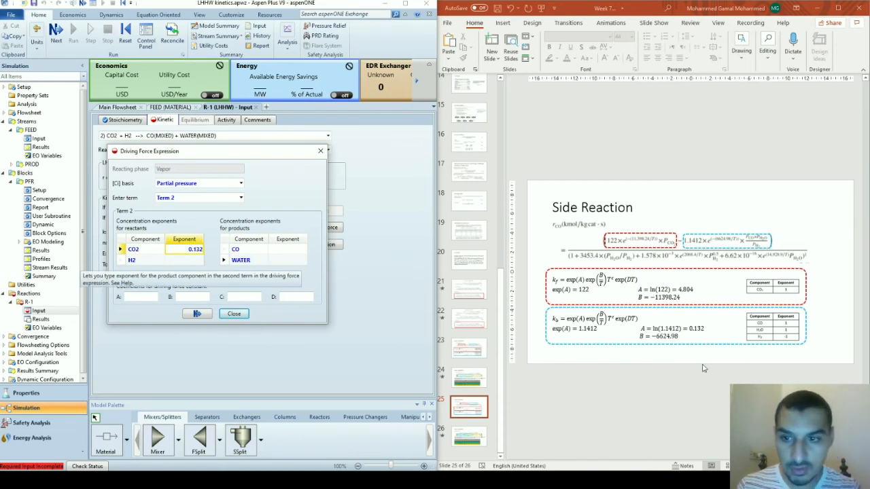
{"action": "type", "text": "0"}
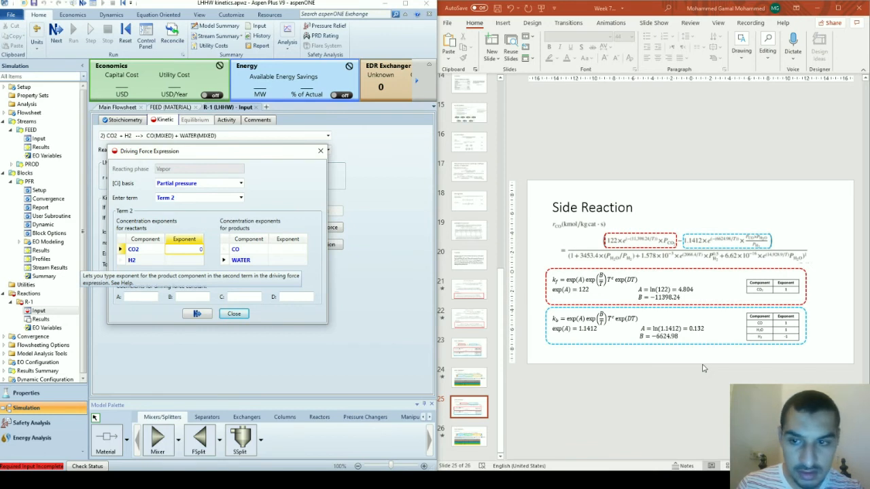
Step: Set the remaining term 2 exponents to -1 for H2 and 1 for both CO and WATER
{"action": "key", "text": "Tab"}
{"action": "key", "text": "Tab"}
{"action": "type", "text": "-1"}
{"action": "key", "text": "Tab"}
{"action": "key", "text": "Tab"}
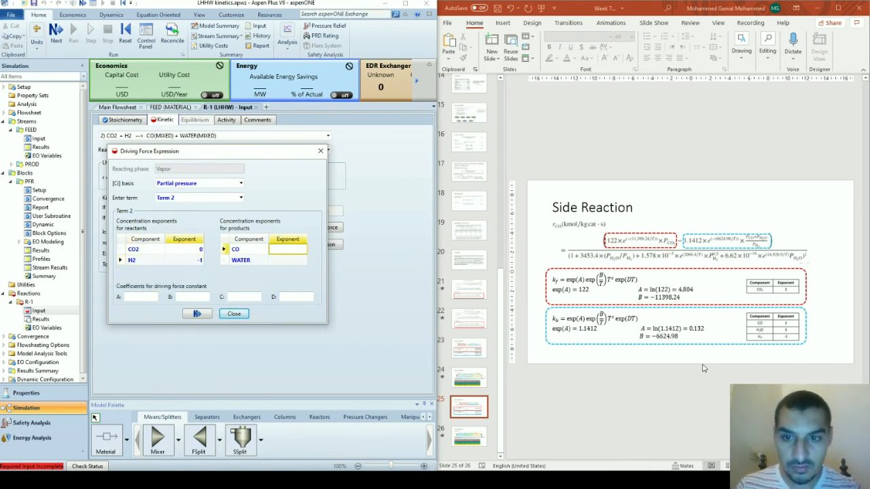
{"action": "type", "text": "1"}
{"action": "key", "text": "Tab"}
{"action": "key", "text": "Tab"}
{"action": "type", "text": "1"}
{"action": "key", "text": "Tab"}
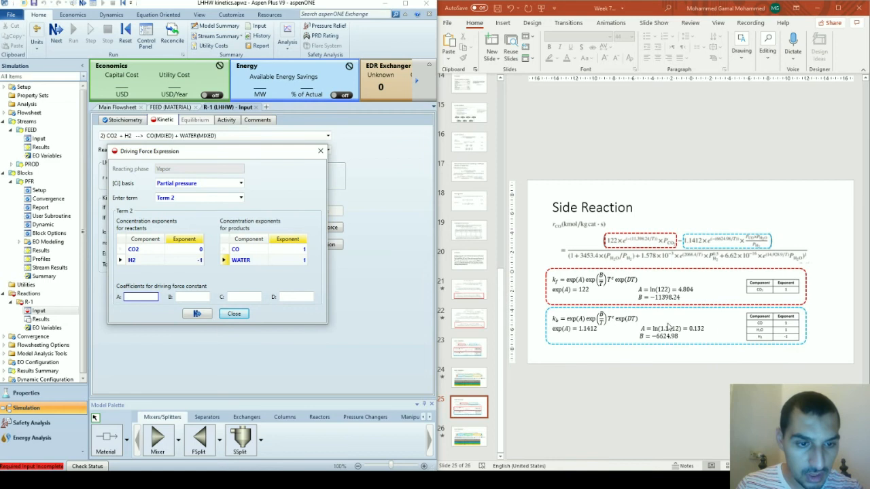
Step: Set the term 2 constants to 0.132 for coefficient A and -6624.98 for coefficient B, and finish the driving force expression
{"action": "type", "text": ".132"}
{"action": "key", "text": "Tab"}
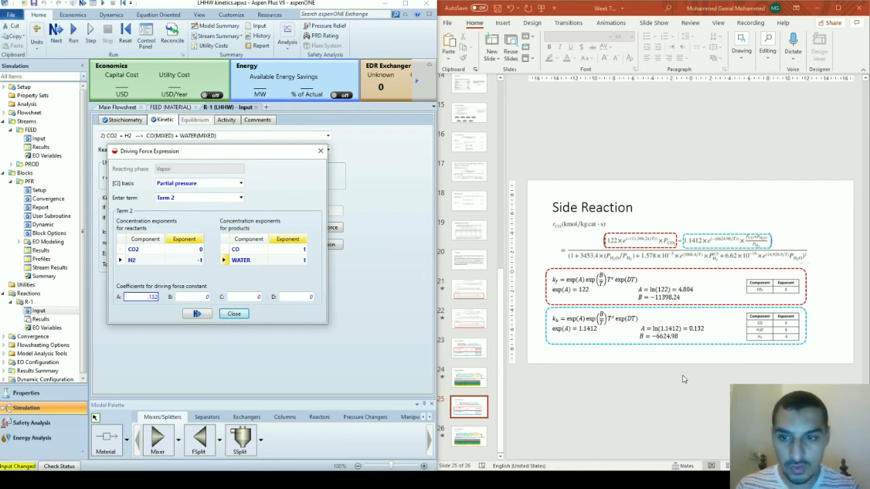
{"action": "type", "text": "-6624.98"}
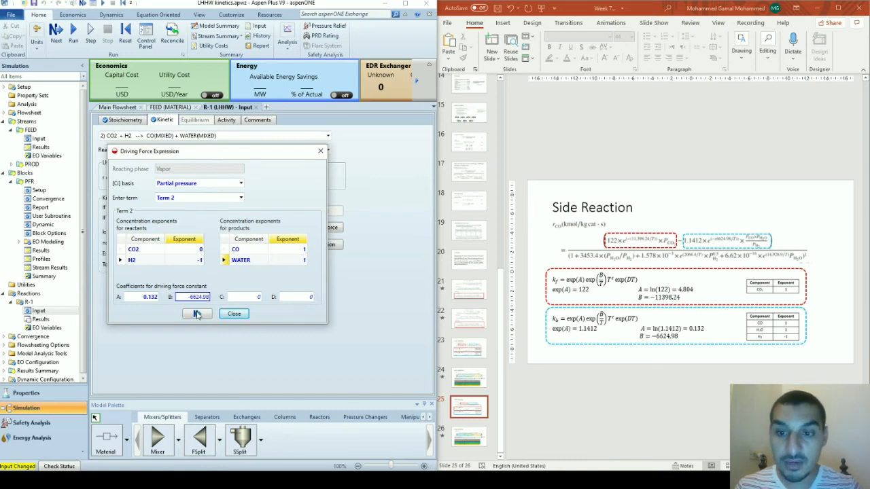
{"action": "left_click", "coordinate": [197, 314]}
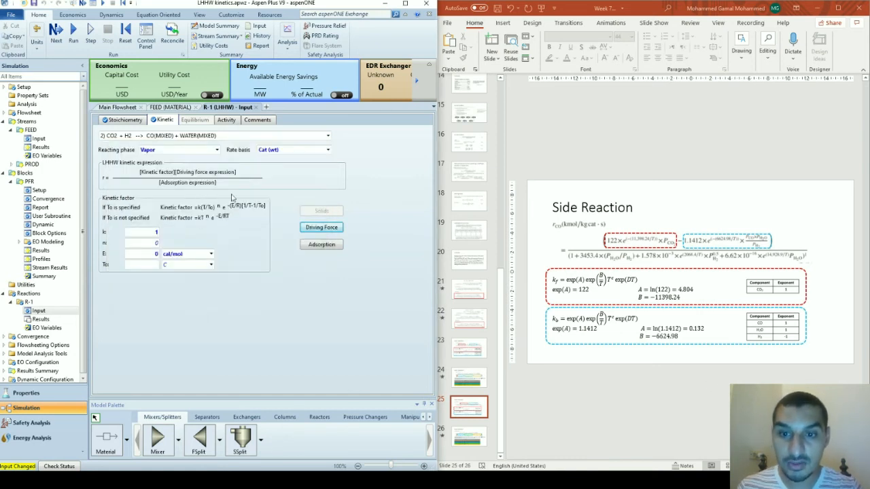
Step: Open reaction 2's adsorption expression, widen its window and set the adsorption expression exponent to 1
{"action": "left_click", "coordinate": [322, 244]}
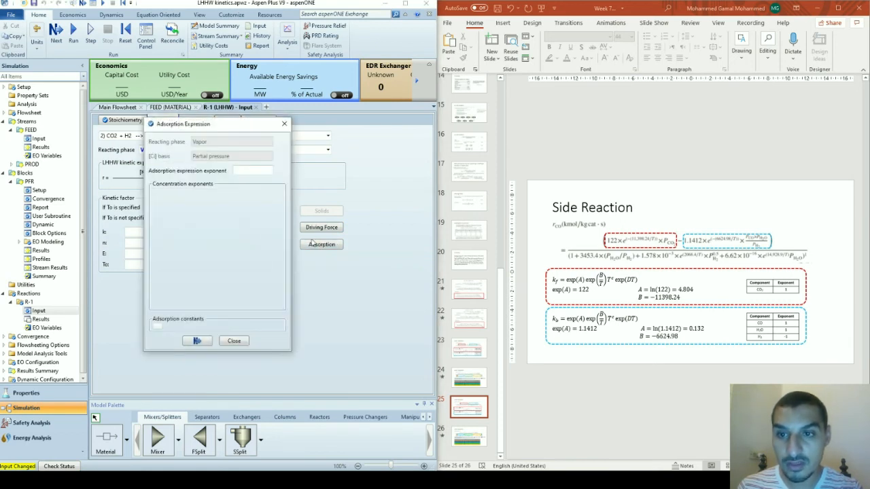
{"action": "left_click_drag", "start_coordinate": [291, 250], "coordinate": [431, 253]}
{"action": "left_click_drag", "start_coordinate": [301, 125], "coordinate": [225, 116]}
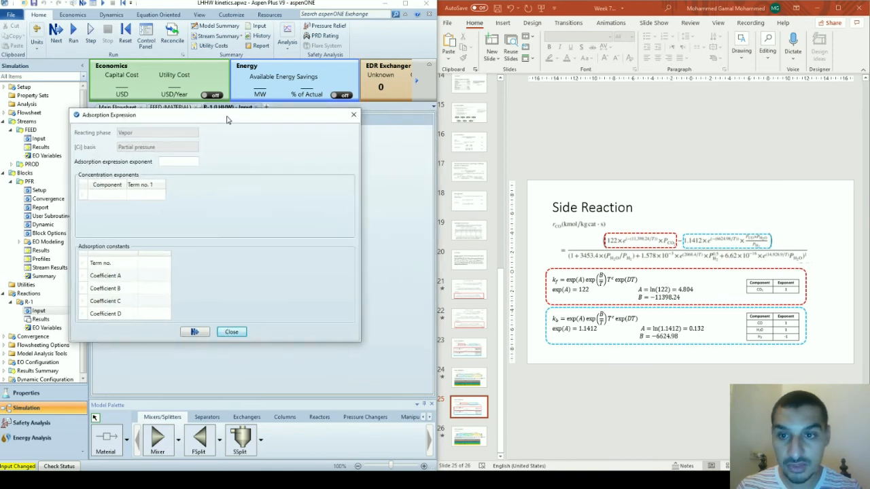
{"action": "left_click", "coordinate": [187, 161]}
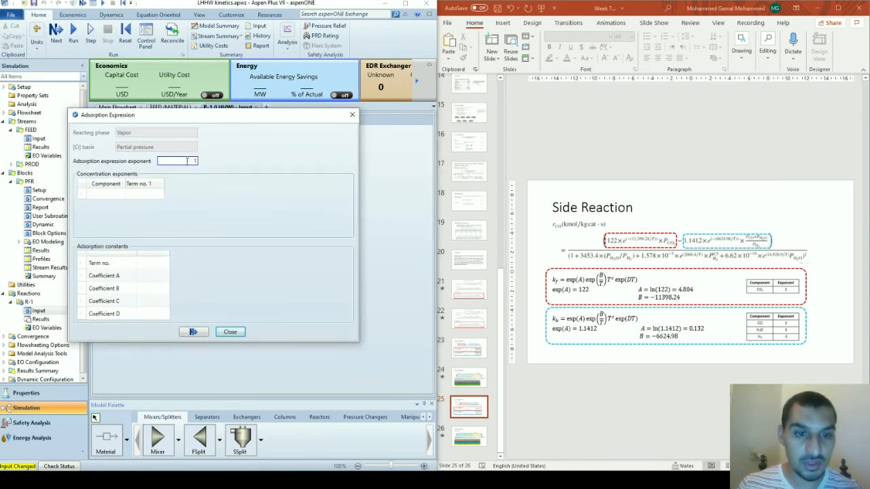
Step: Advance the PowerPoint deck to the Side Reaction adsorption terms slide, and back in Aspen Plus add WATER to the concentration exponents
{"action": "left_click", "coordinate": [597, 406]}
{"action": "scroll", "coordinate": [597, 405], "scroll_direction": "down", "scroll_amount": 1}
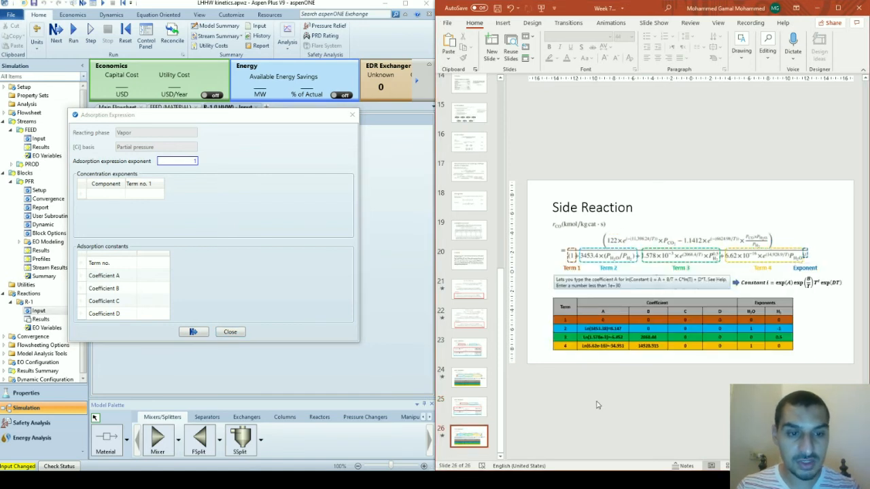
{"action": "left_click", "coordinate": [141, 197]}
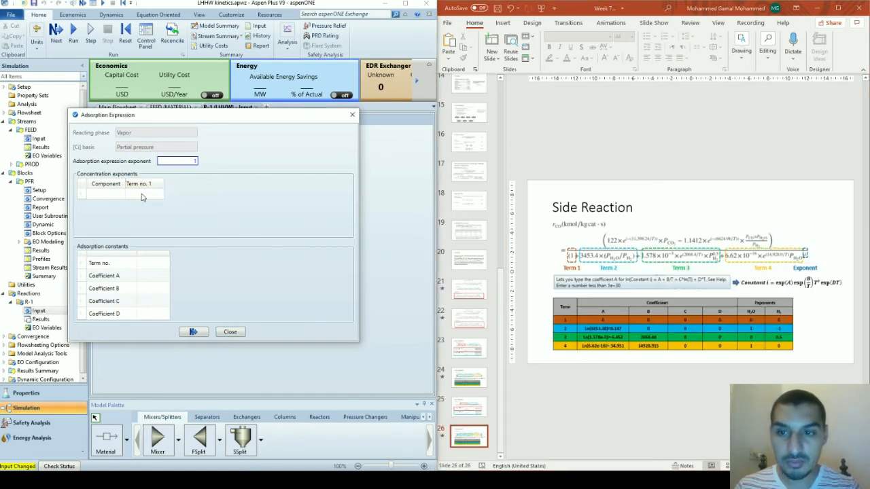
{"action": "left_click", "coordinate": [142, 197]}
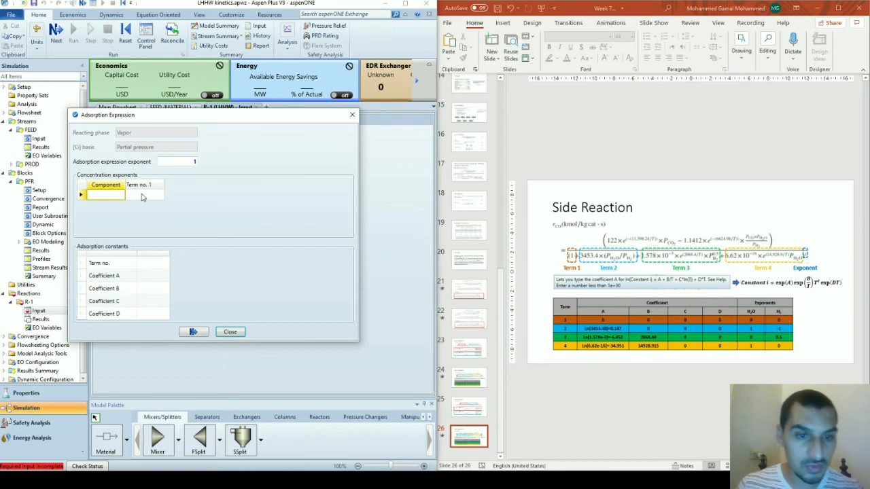
{"action": "key", "text": "Escape"}
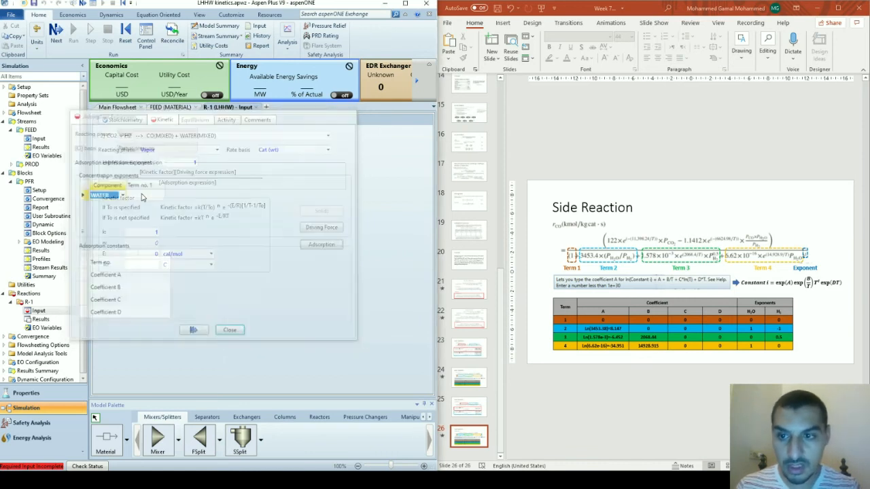
Step: Reopen the adsorption expression, widen its window and add H2 as the second component
{"action": "left_click", "coordinate": [325, 246]}
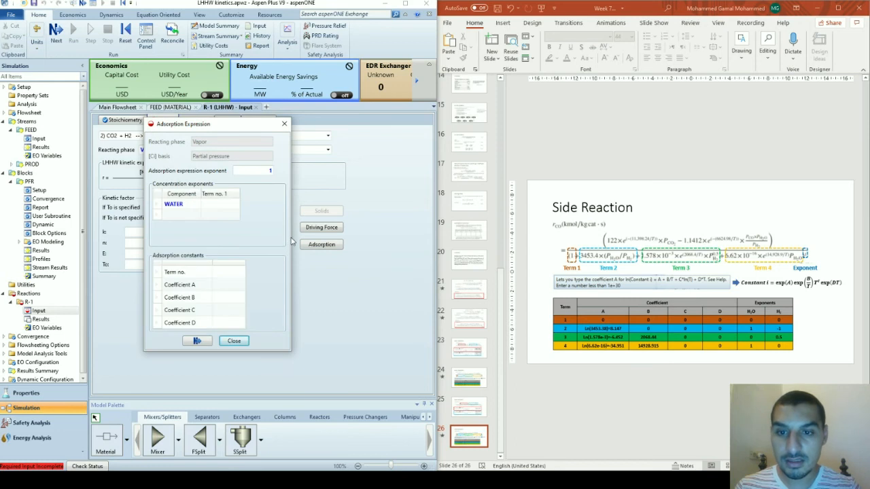
{"action": "left_click_drag", "start_coordinate": [291, 241], "coordinate": [496, 245]}
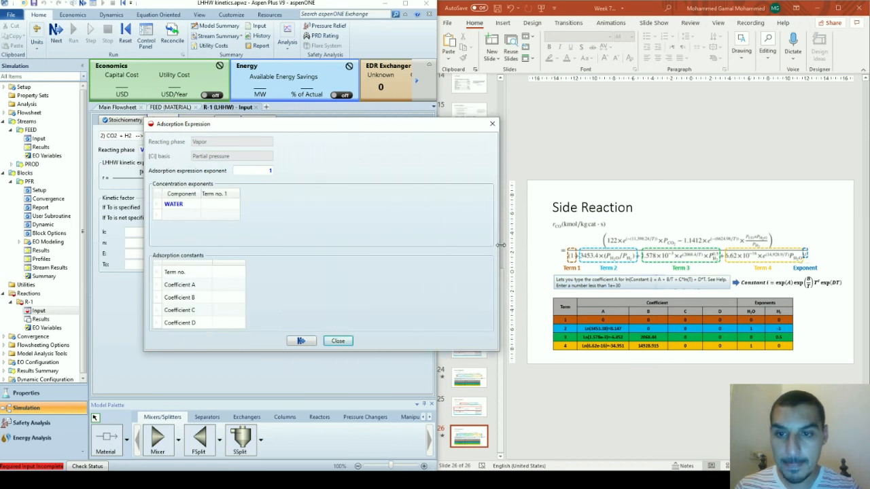
{"action": "left_click", "coordinate": [192, 218]}
{"action": "type", "text": "h"}
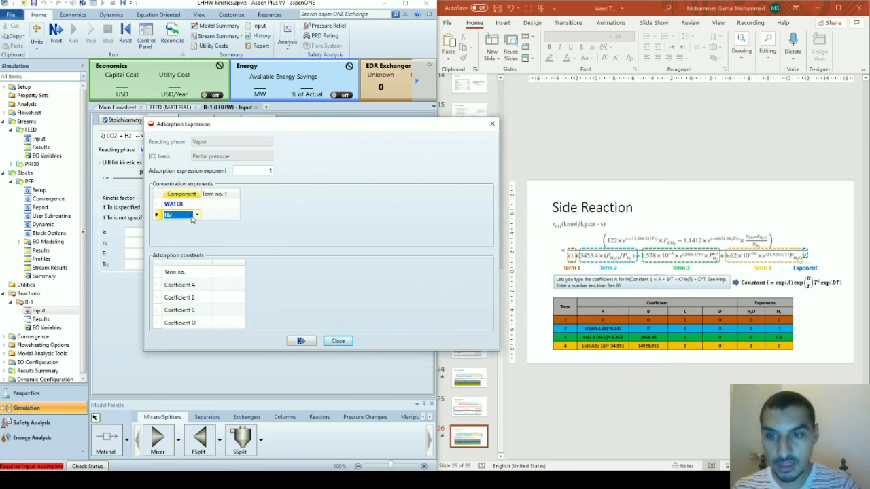
Step: Enter term numbers 1, 2, 3 and 4 in the adsorption constants table
{"action": "left_click", "coordinate": [236, 273]}
{"action": "type", "text": "1"}
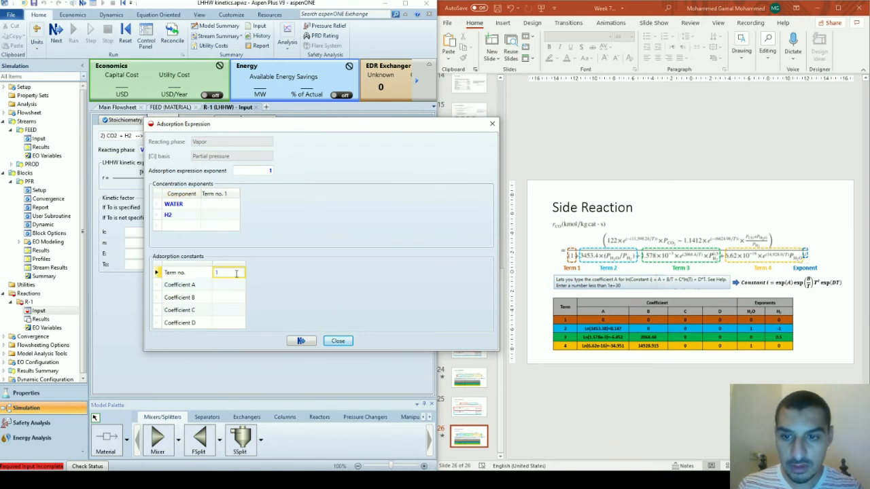
{"action": "key", "text": "Return"}
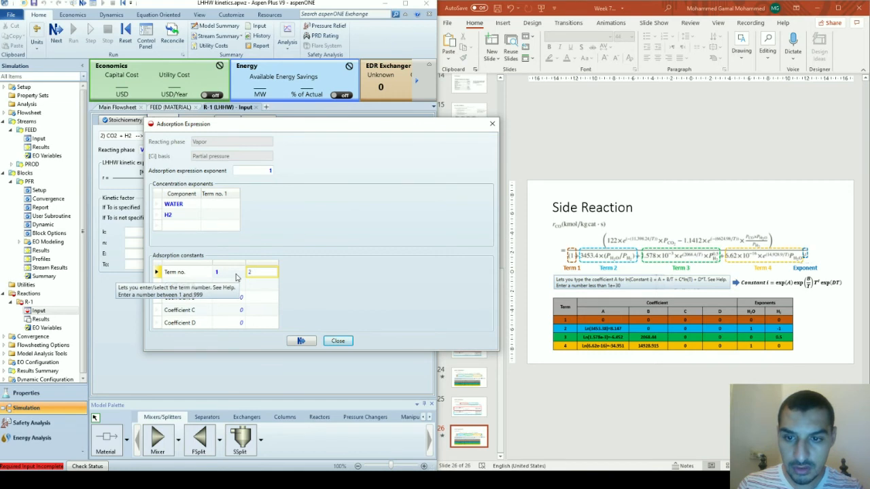
{"action": "key", "text": "Return"}
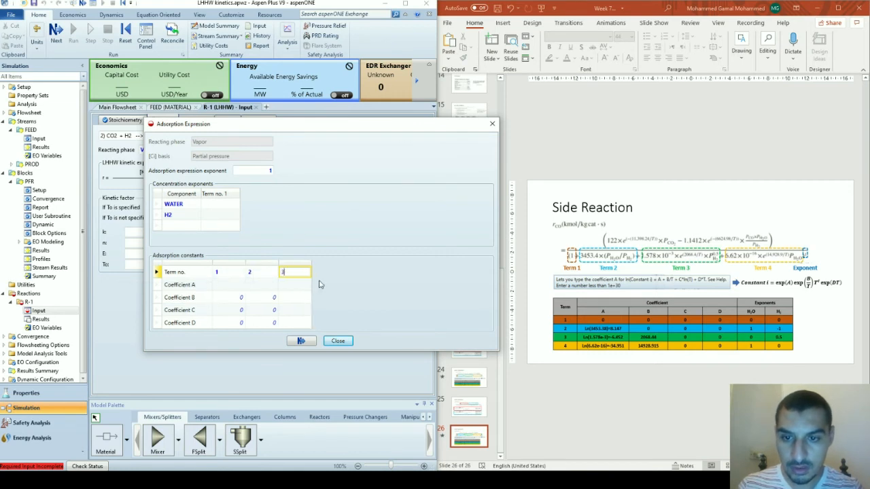
{"action": "type", "text": "3"}
{"action": "key", "text": "Return"}
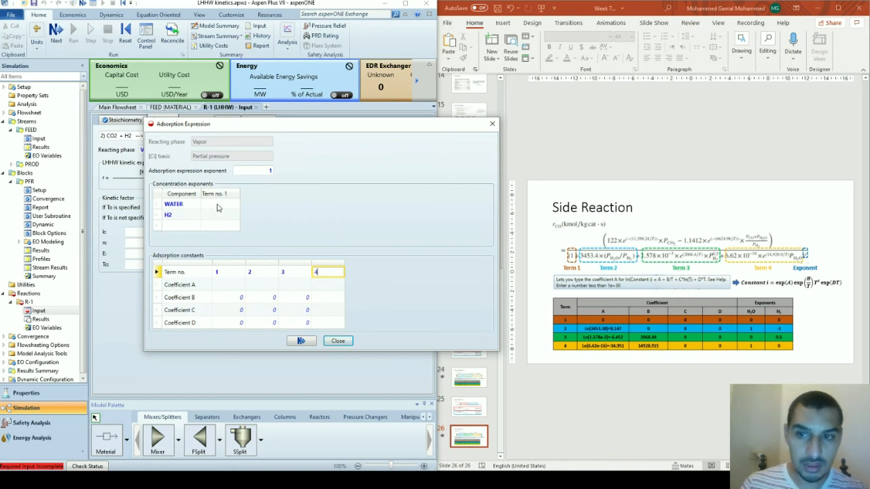
Step: Try to set WATER's term 1 concentration exponent to 0, and dismiss the consistency override prompt
{"action": "left_click", "coordinate": [218, 205]}
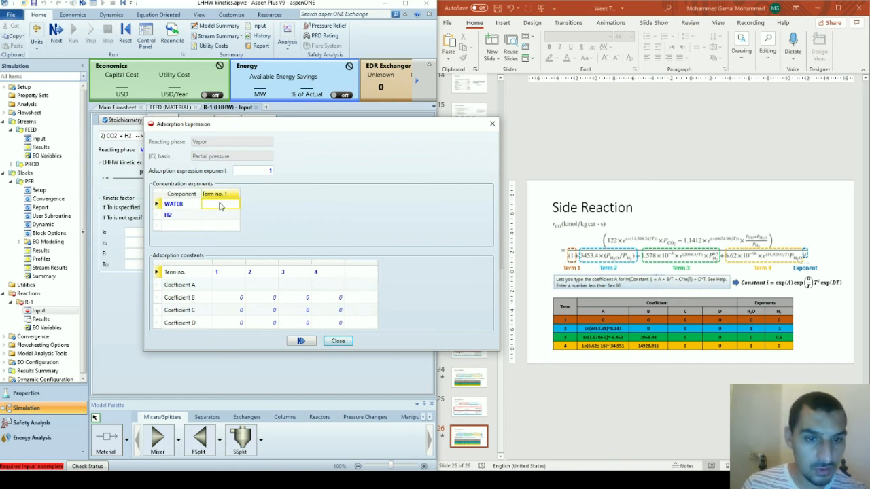
{"action": "type", "text": "0"}
{"action": "key", "text": "Return"}
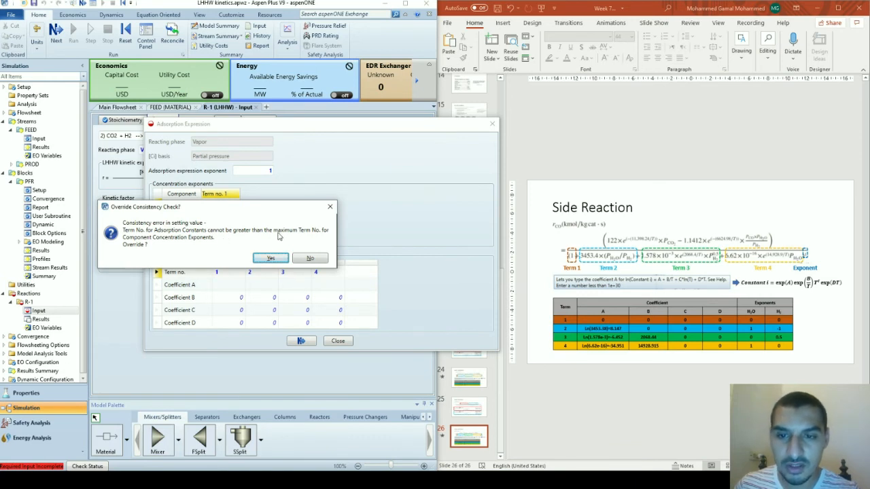
{"action": "left_click", "coordinate": [330, 206]}
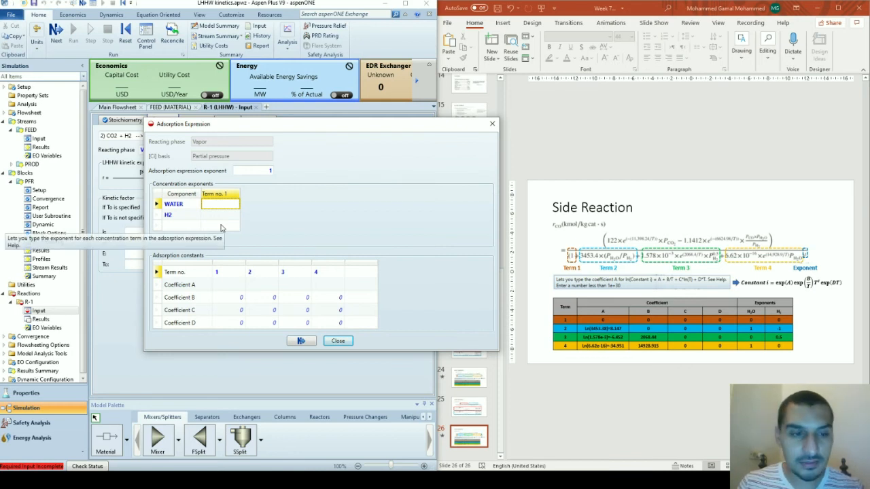
Step: Set the term 1 concentration exponents to 0 for both WATER and H2 in the adsorption expression
{"action": "type", "text": "0"}
{"action": "key", "text": "Return"}
{"action": "key", "text": "Return"}
{"action": "type", "text": "0"}
{"action": "left_click", "coordinate": [238, 205]}
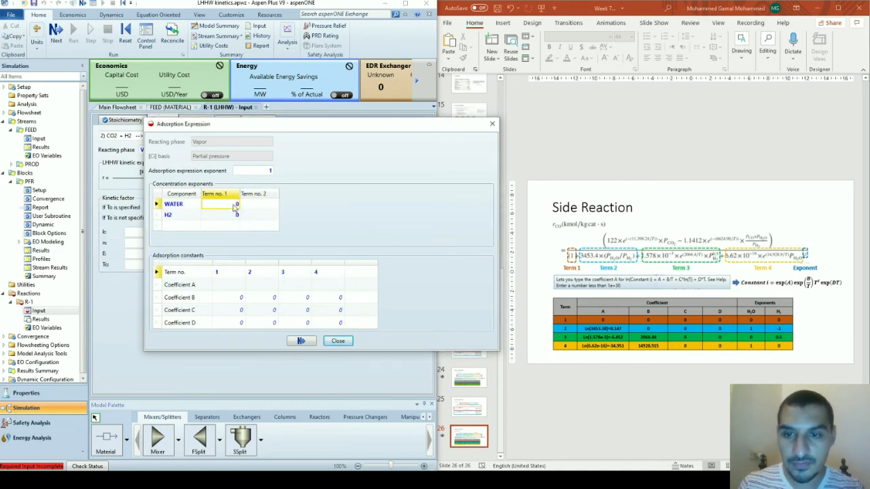
Step: Set the term 2 concentration exponents to 1 for WATER and -1 for H2
{"action": "left_click", "coordinate": [258, 208]}
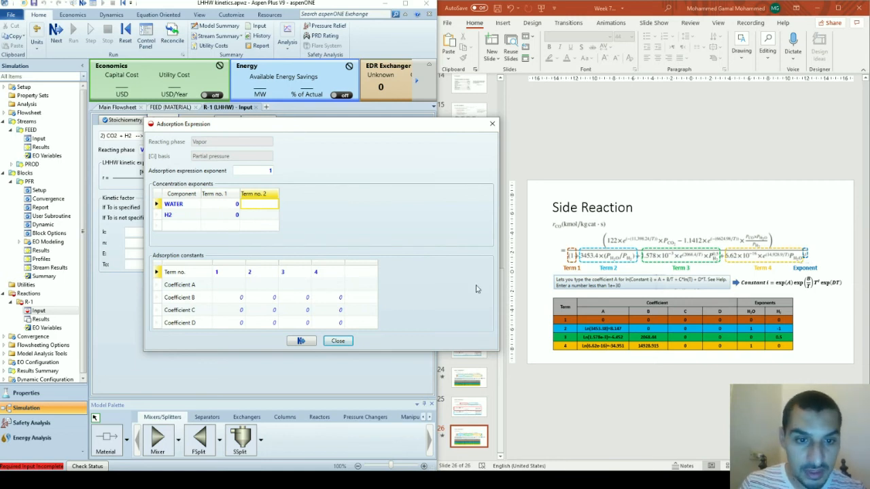
{"action": "type", "text": "1"}
{"action": "key", "text": "Return"}
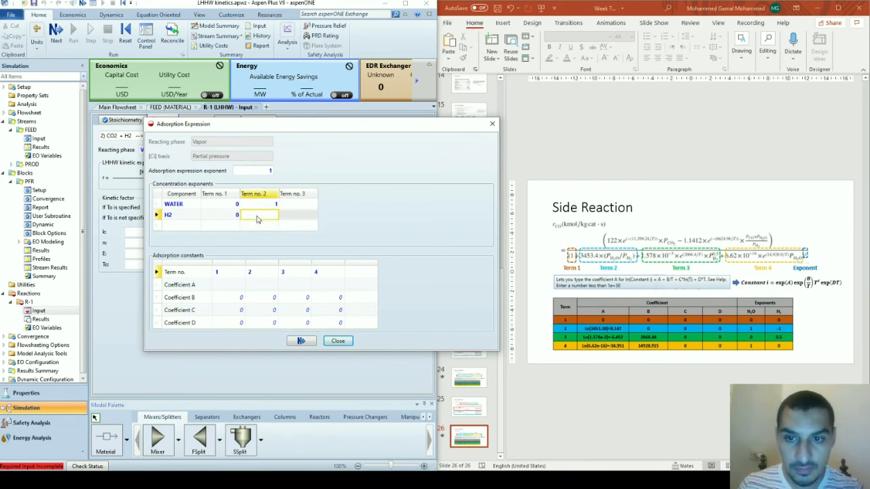
{"action": "type", "text": "-1"}
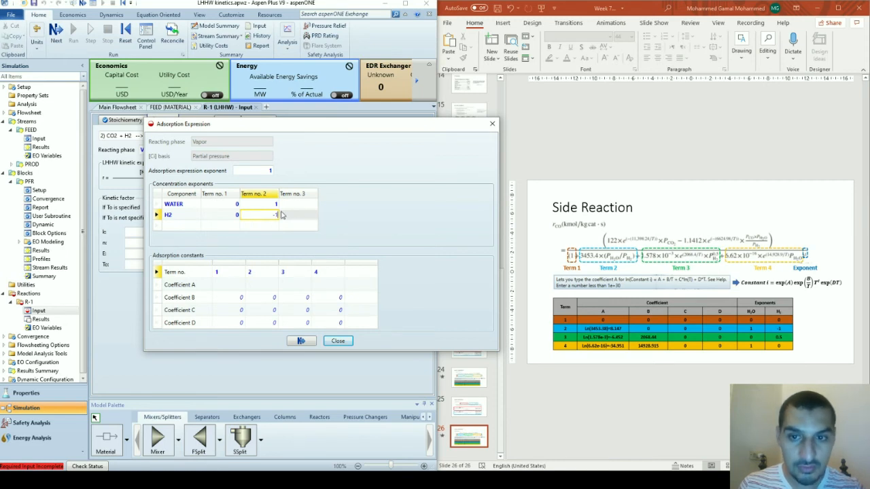
{"action": "left_click", "coordinate": [307, 204]}
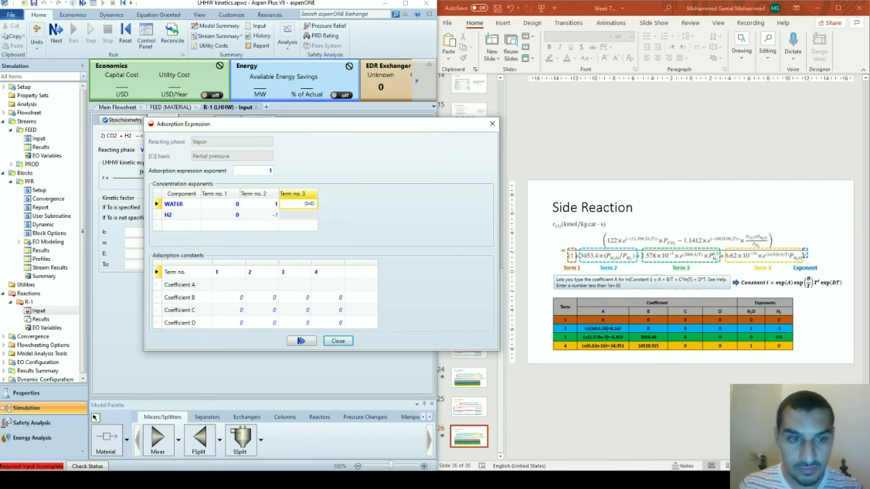
{"action": "key", "text": "Escape"}
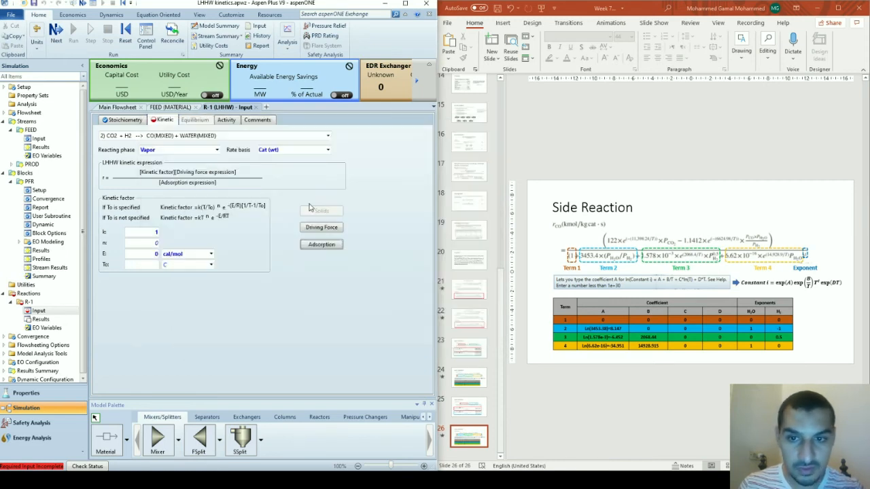
Step: Reopen the side reaction's adsorption expression, then widen and reposition its window
{"action": "left_click", "coordinate": [316, 246]}
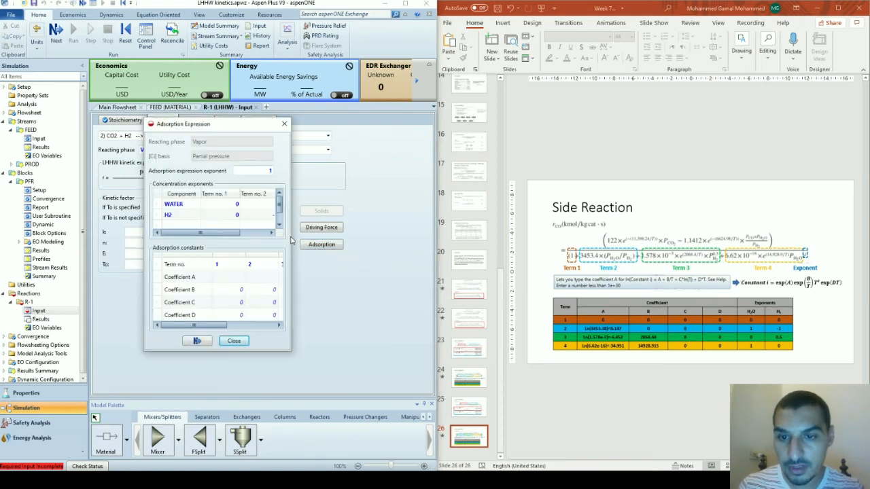
{"action": "left_click_drag", "start_coordinate": [291, 243], "coordinate": [469, 272]}
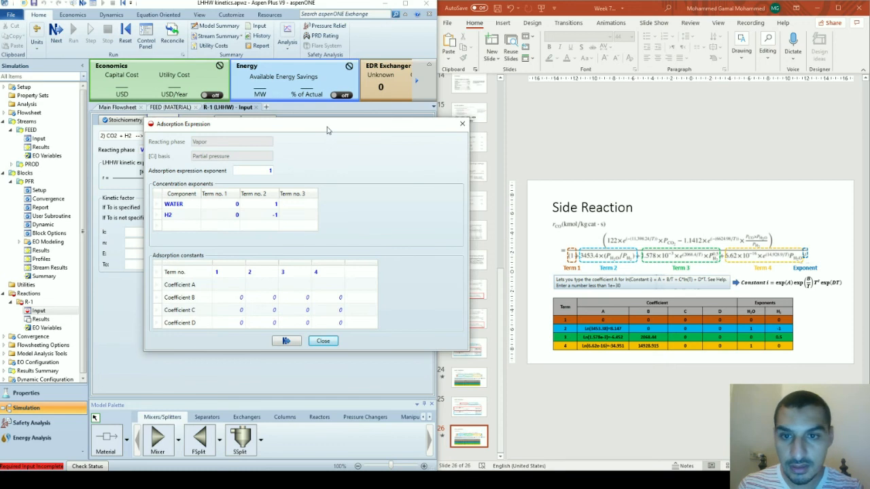
{"action": "left_click_drag", "start_coordinate": [327, 129], "coordinate": [256, 106]}
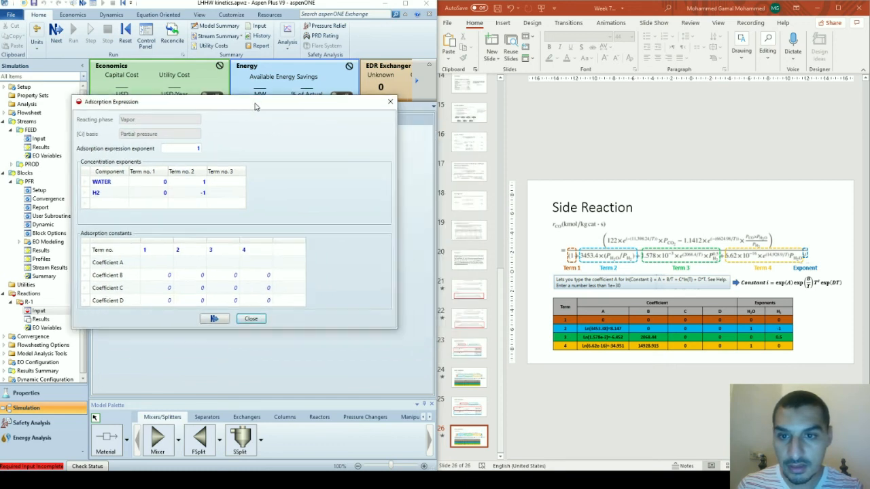
Step: Set the term 3 concentration exponents to 0 for WATER and 0.5 for H2
{"action": "left_click", "coordinate": [228, 184]}
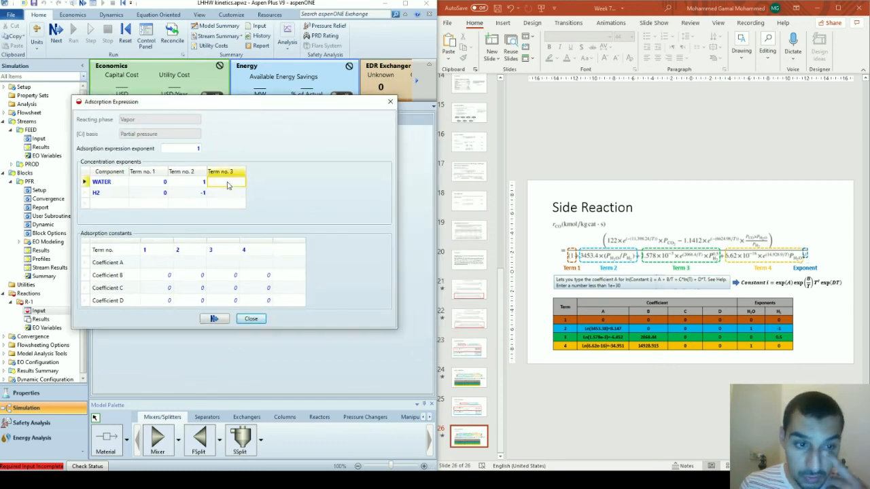
{"action": "type", "text": "0"}
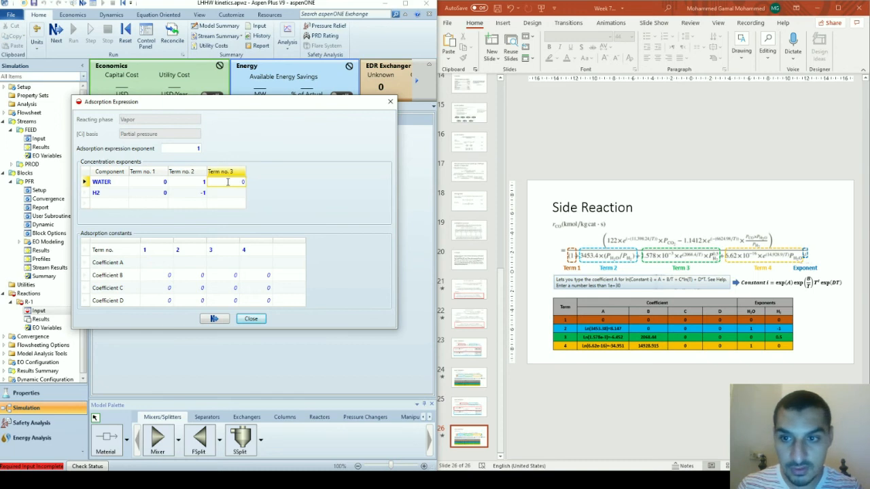
{"action": "key", "text": "Tab"}
{"action": "key", "text": "Tab"}
{"action": "key", "text": "Tab"}
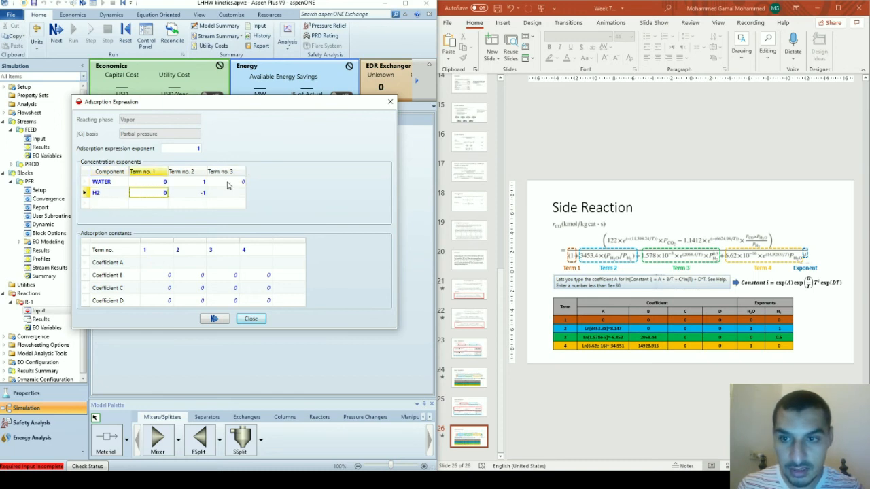
{"action": "key", "text": "Tab"}
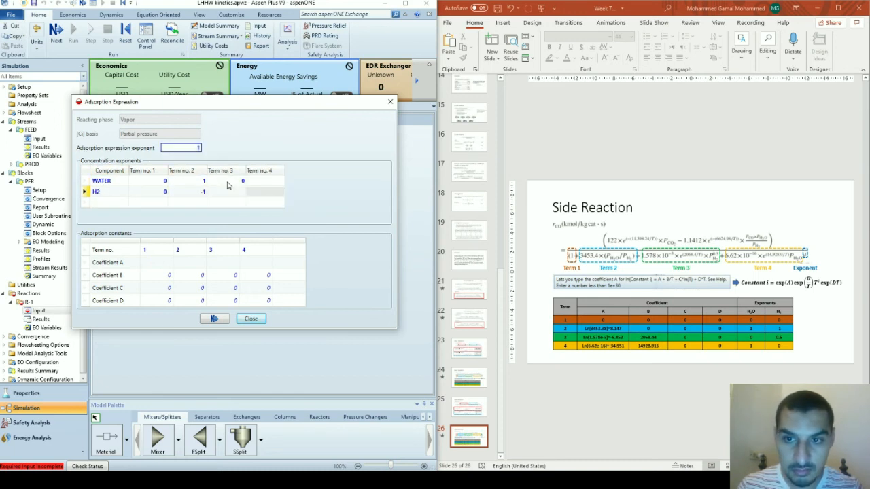
{"action": "left_click", "coordinate": [232, 192]}
{"action": "type", "text": "0.5"}
{"action": "left_click", "coordinate": [265, 185]}
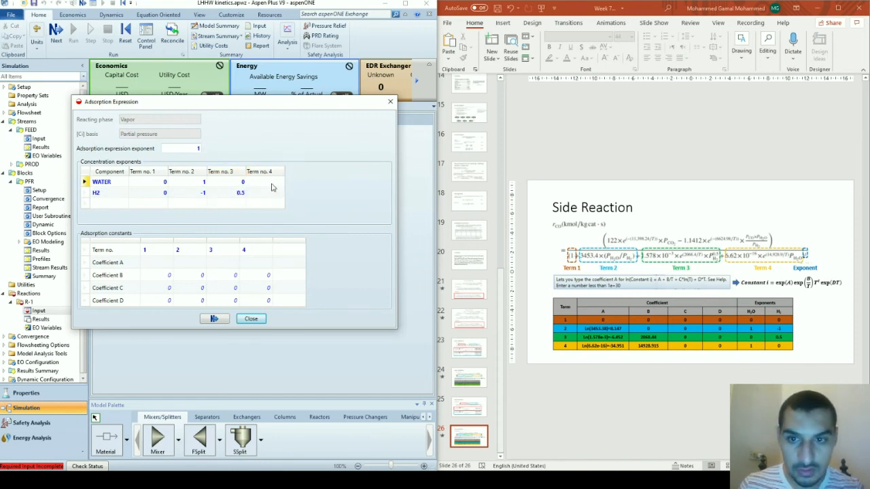
Step: Set the term 4 concentration exponents to 1 for WATER and 0 for H2
{"action": "left_click", "coordinate": [267, 183]}
{"action": "type", "text": "1"}
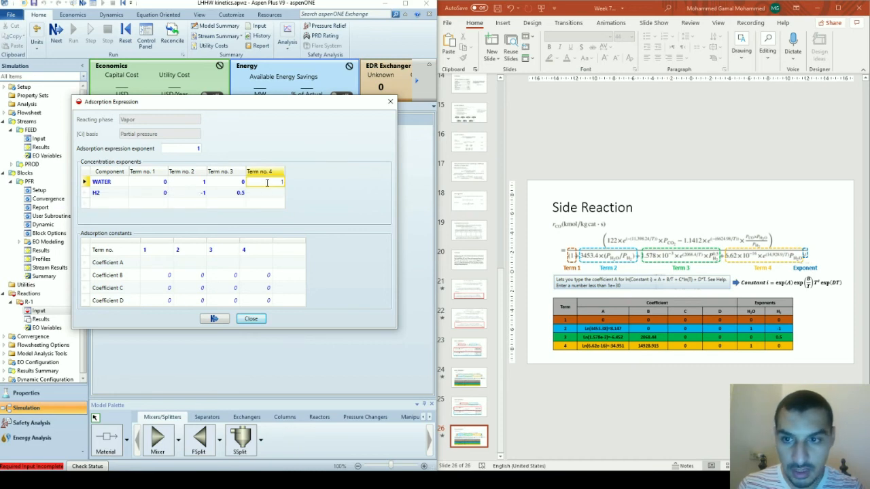
{"action": "left_click", "coordinate": [268, 193]}
{"action": "type", "text": "0"}
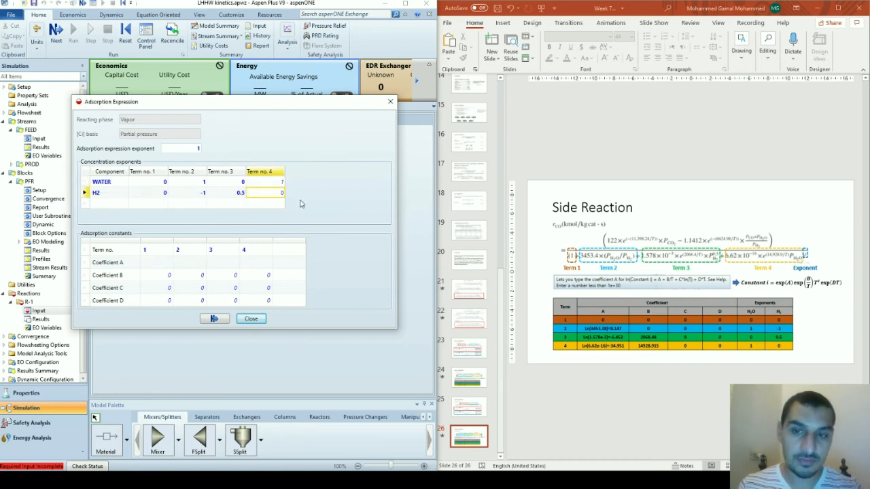
{"action": "left_click", "coordinate": [300, 204]}
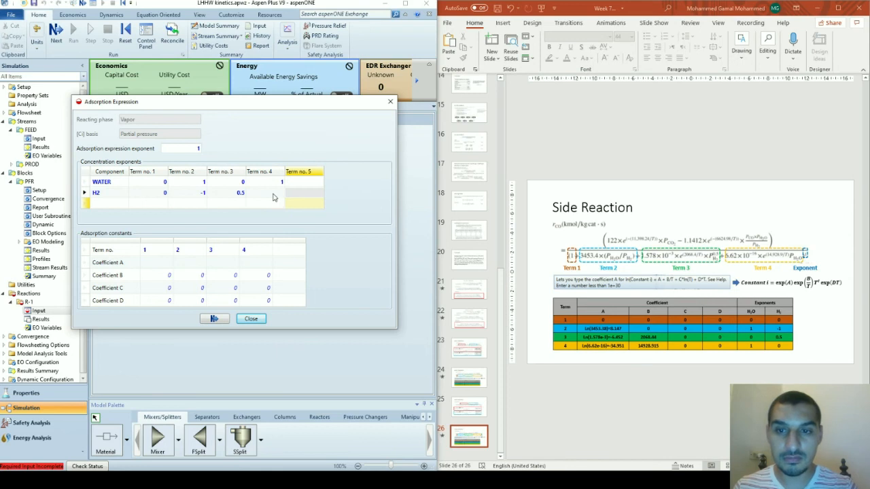
{"action": "left_click", "coordinate": [274, 194]}
{"action": "type", "text": "0"}
{"action": "left_click", "coordinate": [272, 231]}
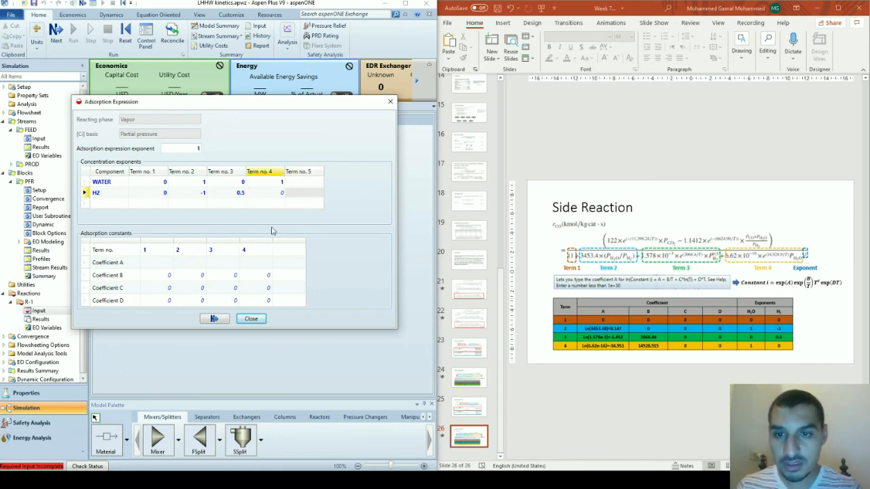
Step: Enter adsorption coefficient A as 0, 8.147, 6.452 and 34.951 for terms 1 to 4
{"action": "left_click", "coordinate": [152, 262]}
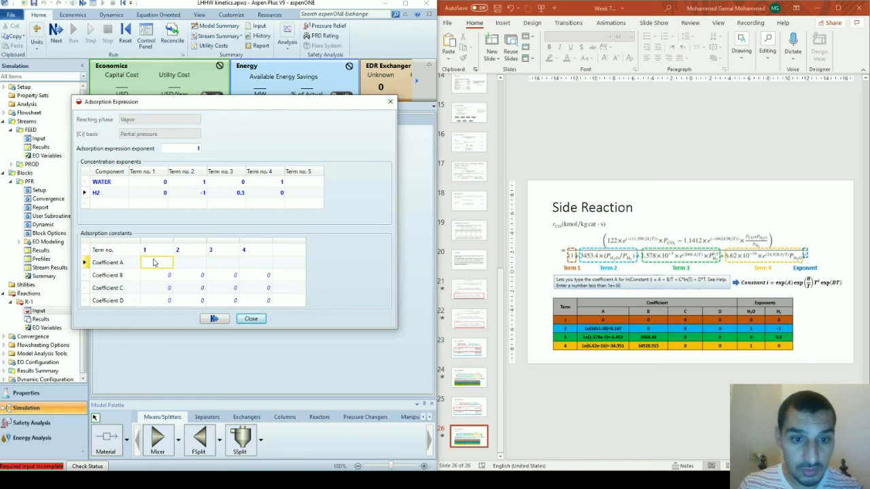
{"action": "type", "text": "0"}
{"action": "key", "text": "Tab"}
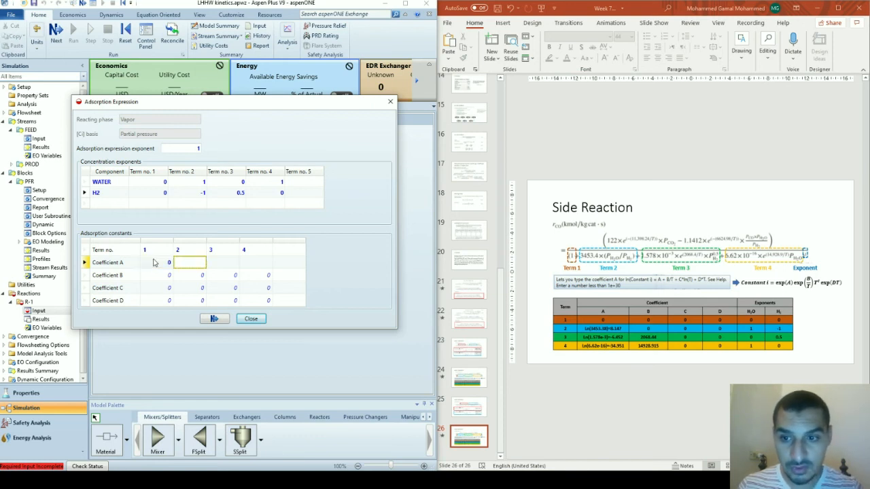
{"action": "type", "text": "8.147"}
{"action": "key", "text": "Tab"}
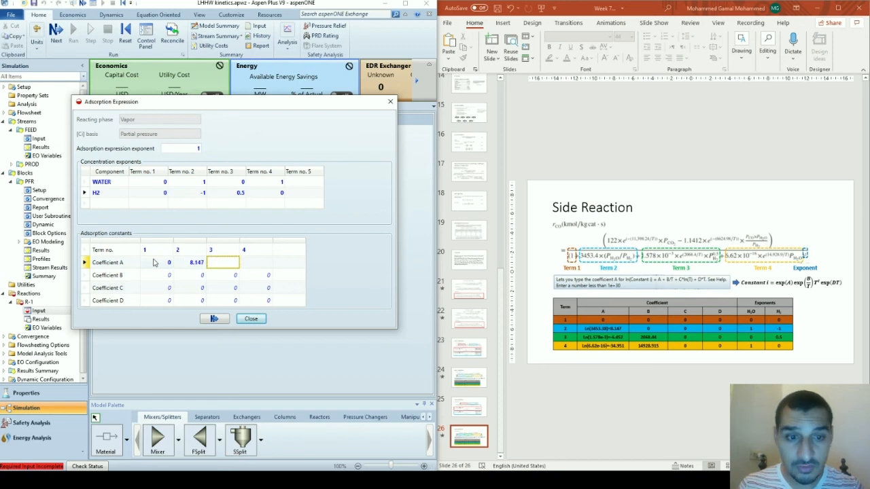
{"action": "type", "text": "6.452"}
{"action": "key", "text": "Tab"}
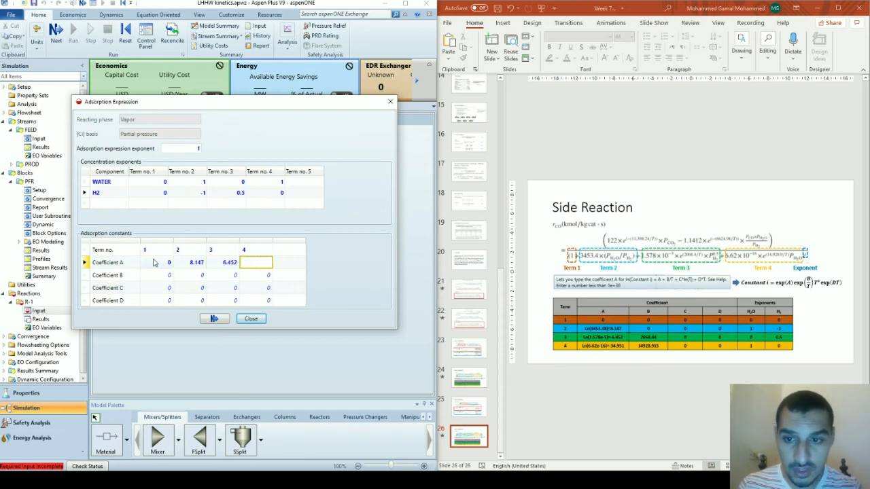
{"action": "type", "text": "34.951"}
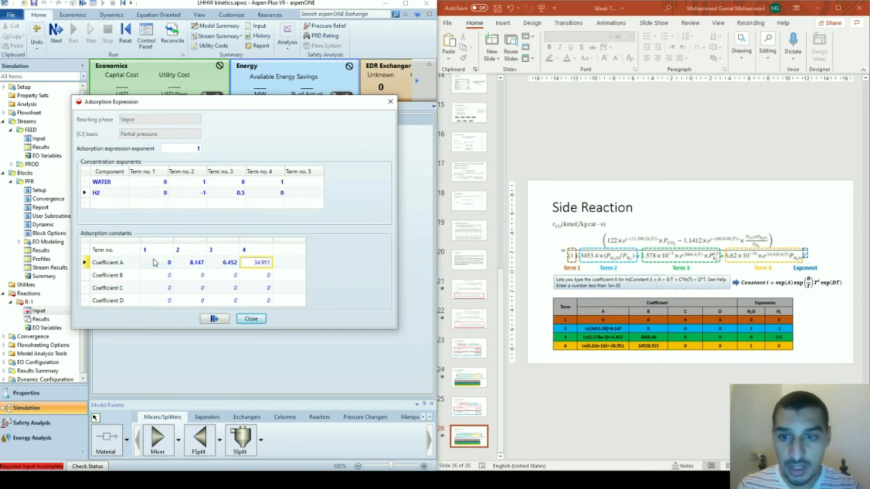
{"action": "key", "text": "Return"}
Step: Set adsorption coefficient B to 2068.44 for term 3 and 14928.9 for term 4, and close the adsorption expression
{"action": "key", "text": "Tab"}
{"action": "key", "text": "Tab"}
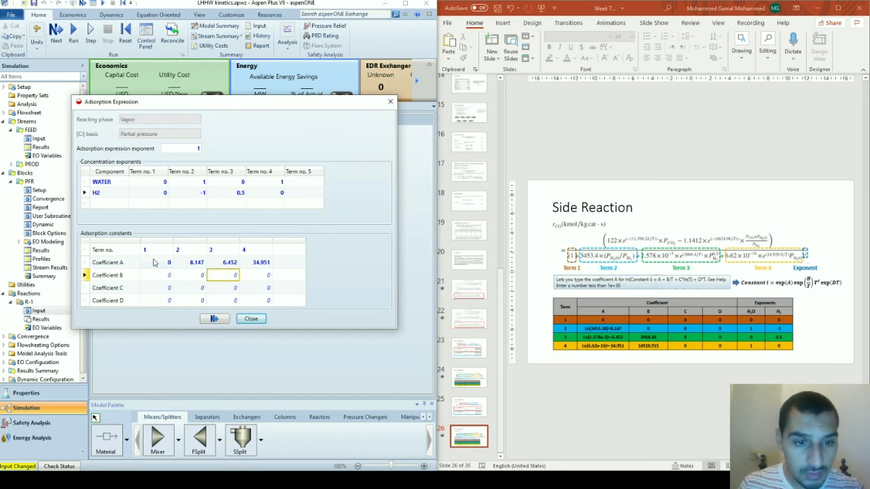
{"action": "type", "text": "2068.44"}
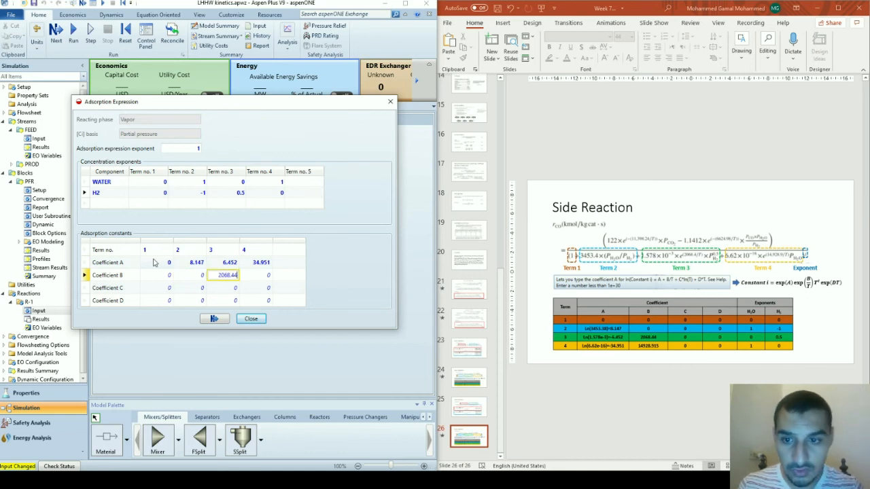
{"action": "key", "text": "Tab"}
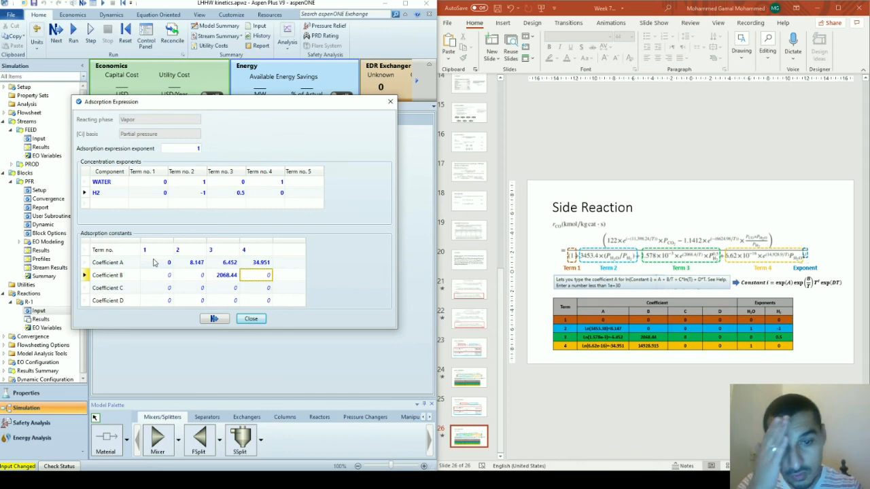
{"action": "type", "text": "14928.9"}
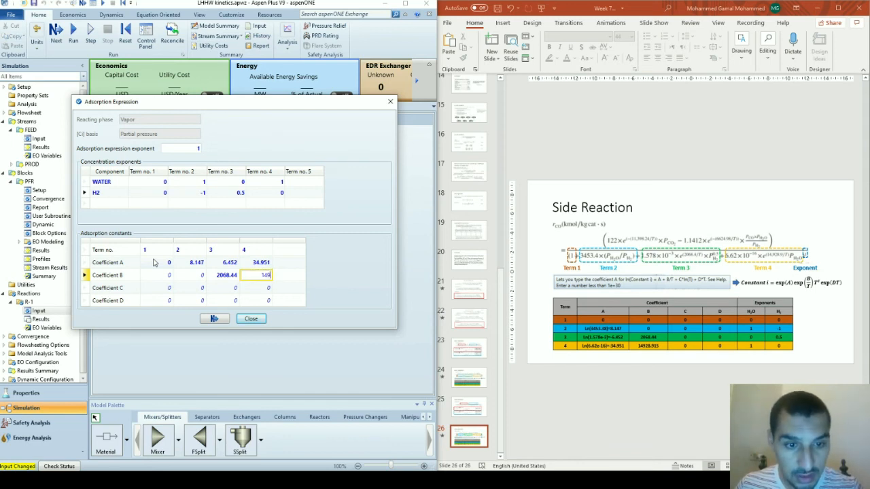
{"action": "key", "text": "Return"}
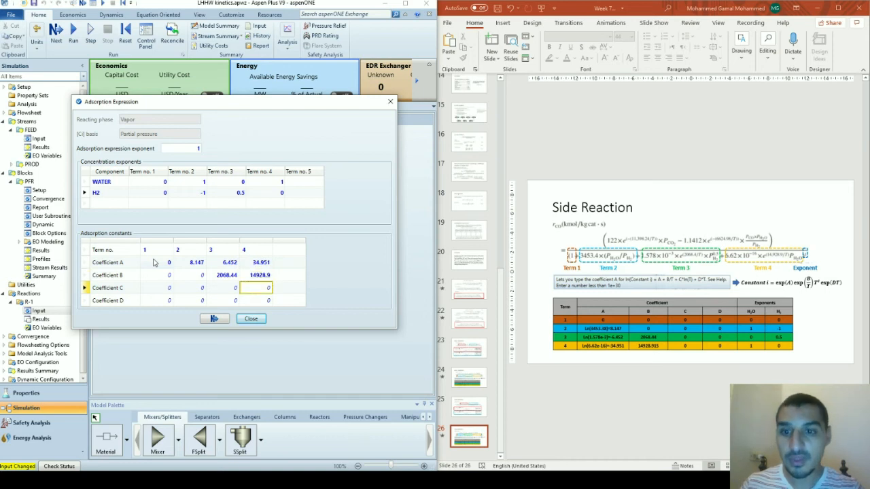
{"action": "left_click", "coordinate": [219, 319]}
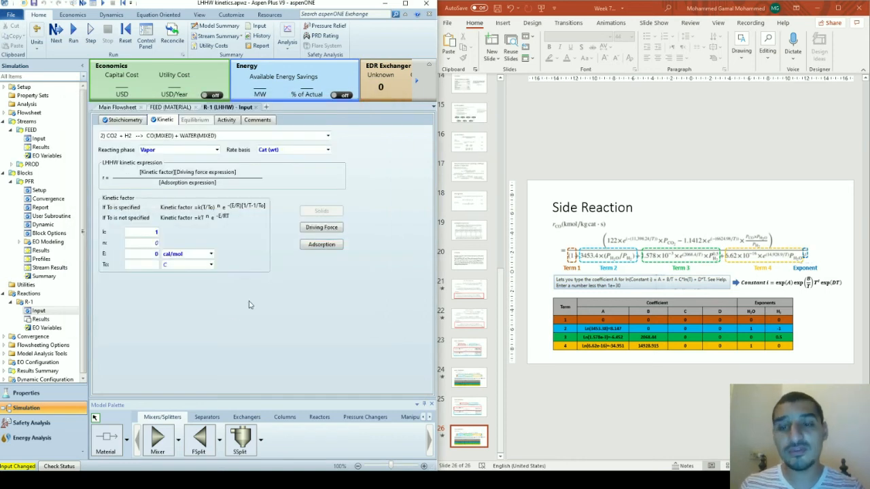
{"action": "left_click", "coordinate": [265, 138]}
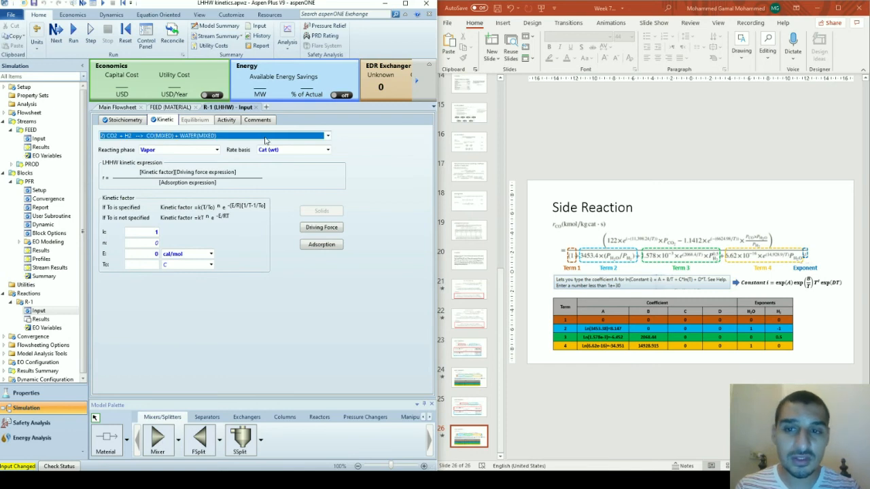
{"action": "left_click", "coordinate": [265, 140]}
{"action": "left_click", "coordinate": [266, 153]}
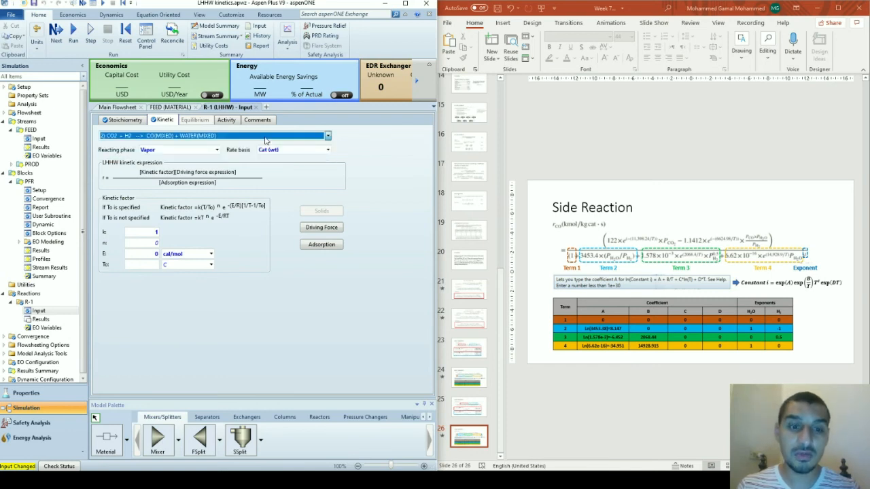
{"action": "left_click", "coordinate": [328, 297]}
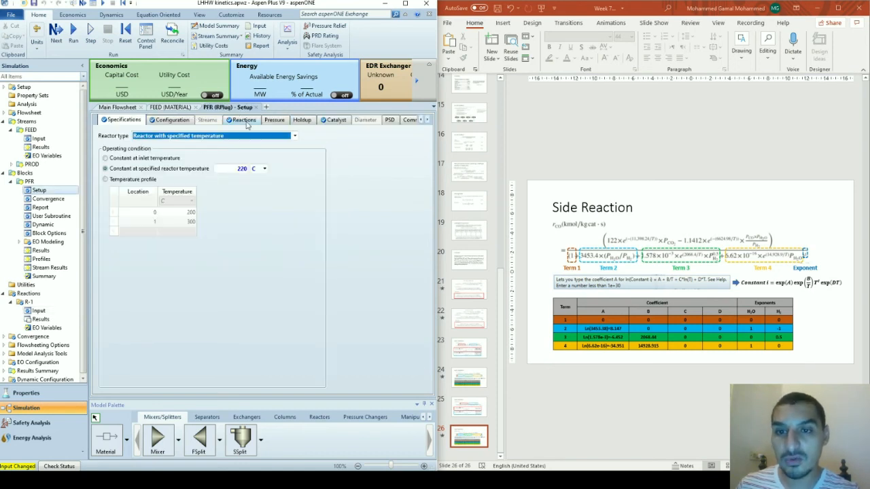
Step: Check the reaction sets selected in the PFR setup, maximize the window and run the simulation
{"action": "left_click", "coordinate": [245, 120]}
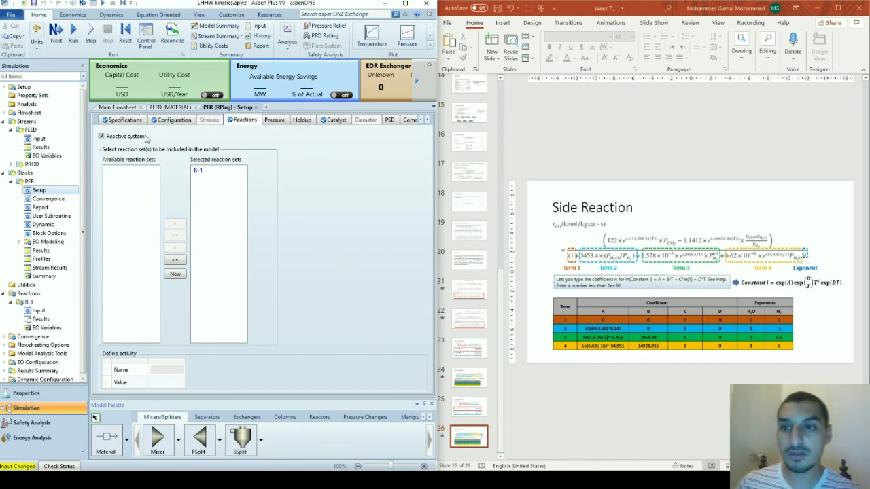
{"action": "left_click", "coordinate": [405, 5]}
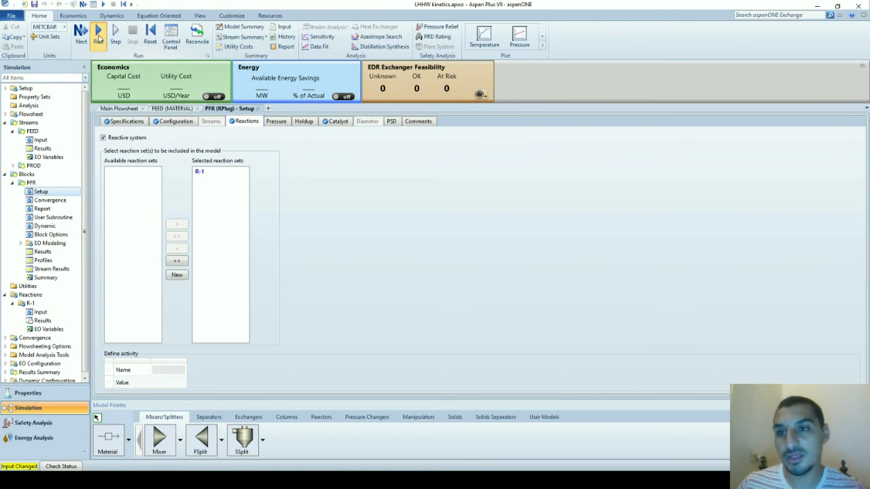
{"action": "left_click", "coordinate": [99, 38]}
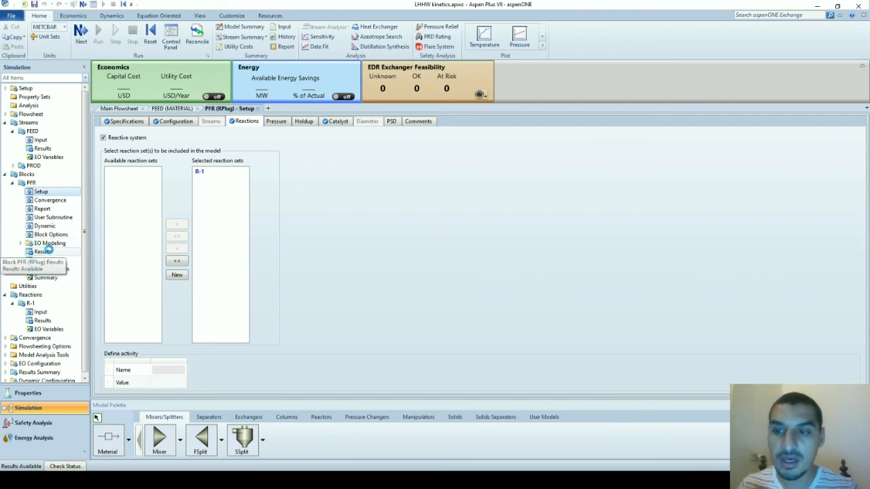
Step: Review the PFR results summary and expand the mole flows by component in the reactor's stream results
{"action": "left_click", "coordinate": [46, 251]}
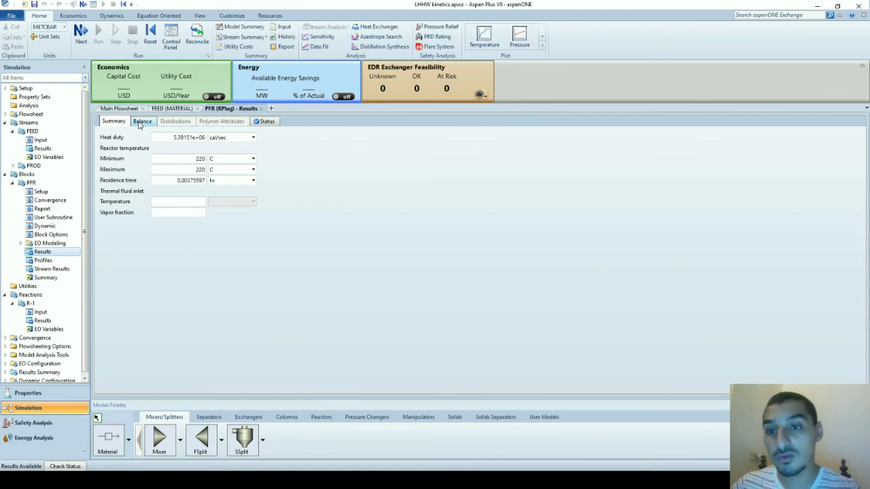
{"action": "left_click", "coordinate": [53, 270]}
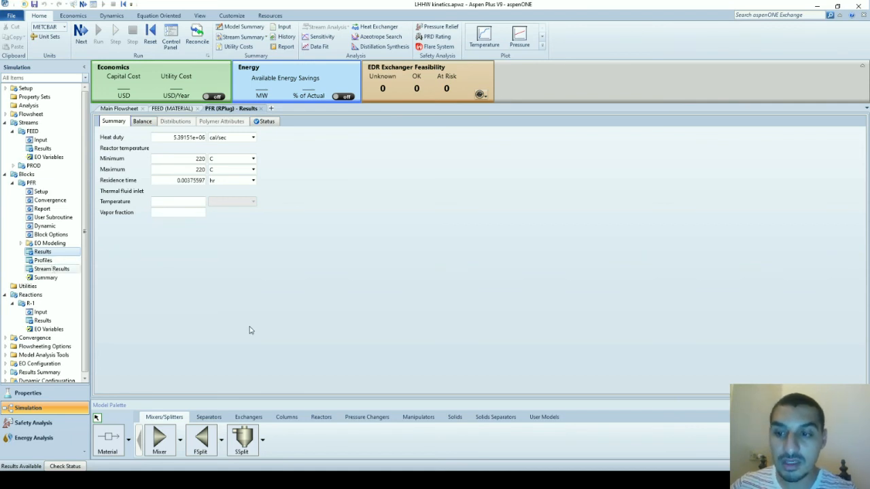
{"action": "scroll", "coordinate": [248, 328], "scroll_direction": "down", "scroll_amount": 1}
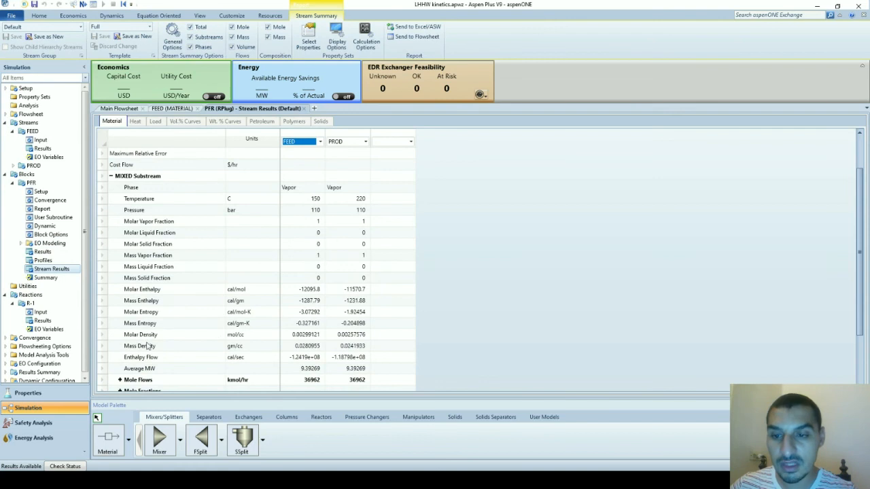
{"action": "scroll", "coordinate": [160, 333], "scroll_direction": "down", "scroll_amount": 3}
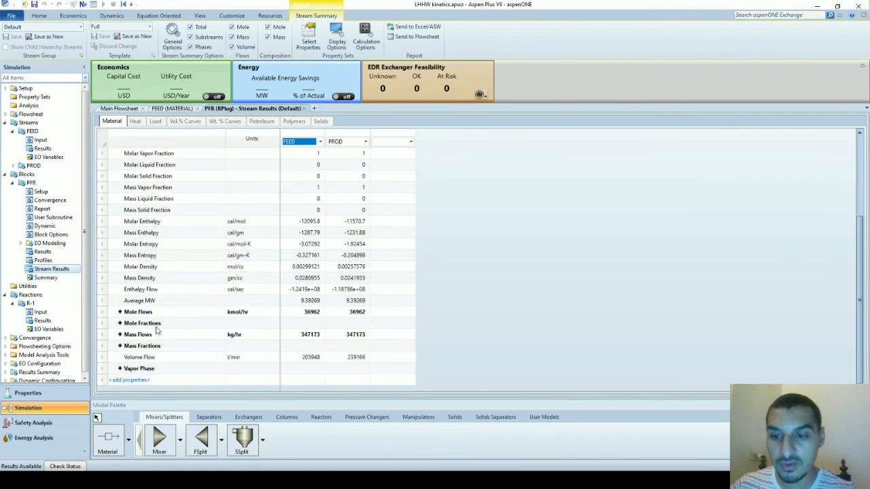
{"action": "left_click", "coordinate": [120, 312]}
{"action": "scroll", "coordinate": [360, 350], "scroll_direction": "down", "scroll_amount": 2}
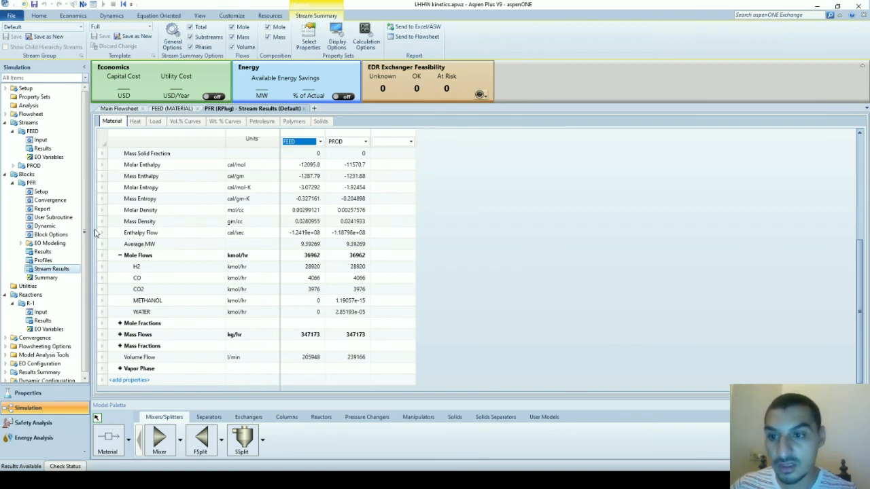
Step: Check the FEED stream input, and show the Side Reaction slide's coefficient table in PowerPoint beside the R-1 kinetic form
{"action": "double_click", "coordinate": [42, 141]}
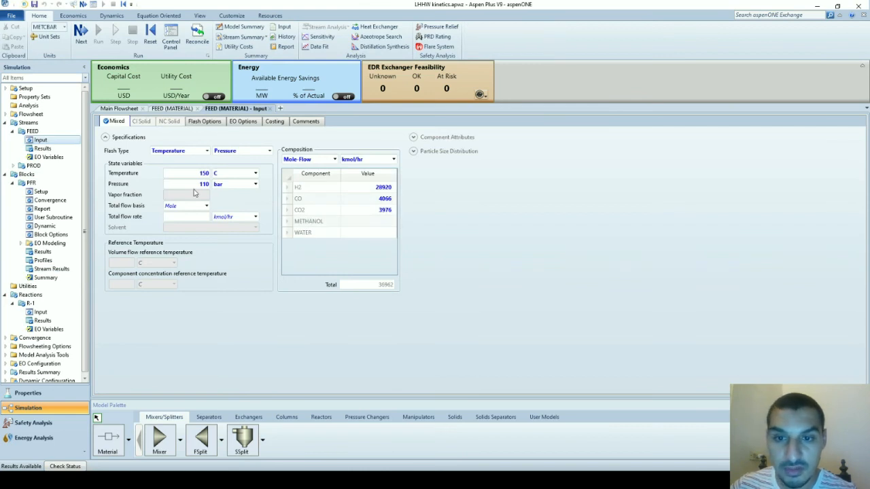
{"action": "key", "text": "super+Left"}
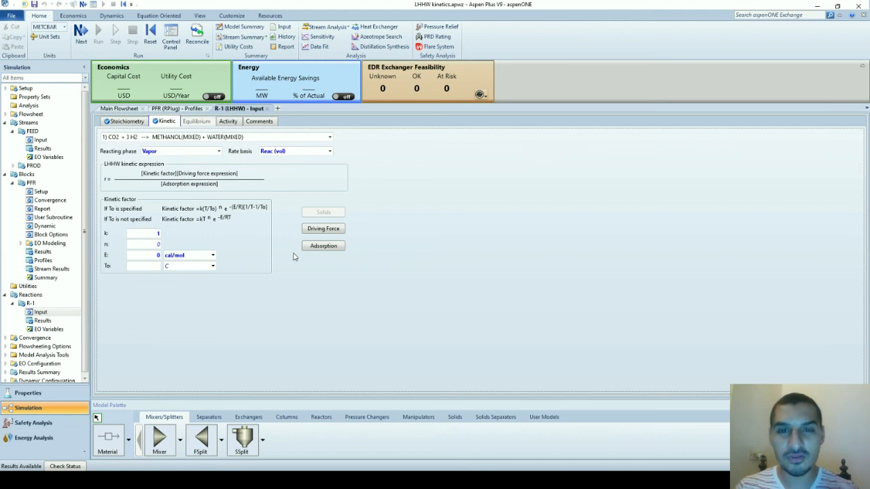
{"action": "key", "text": "alt+Tab"}
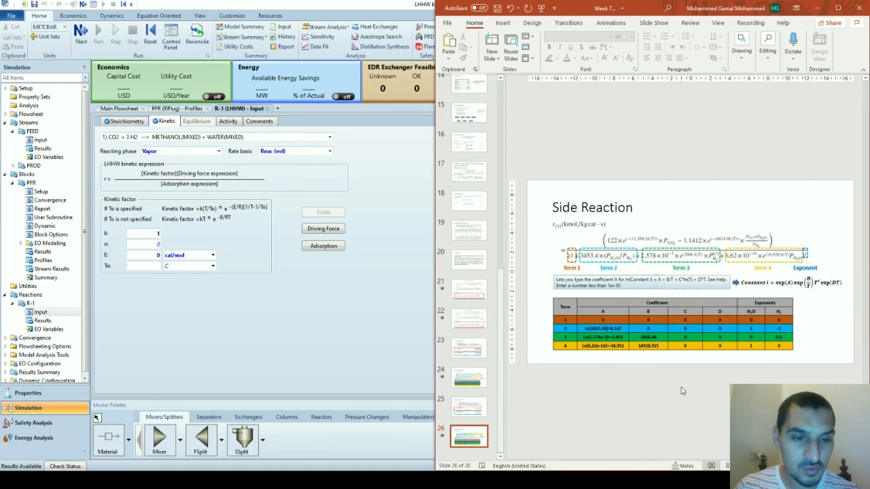
{"action": "scroll", "coordinate": [682, 391], "scroll_direction": "up", "scroll_amount": 3, "text": "ctrl"}
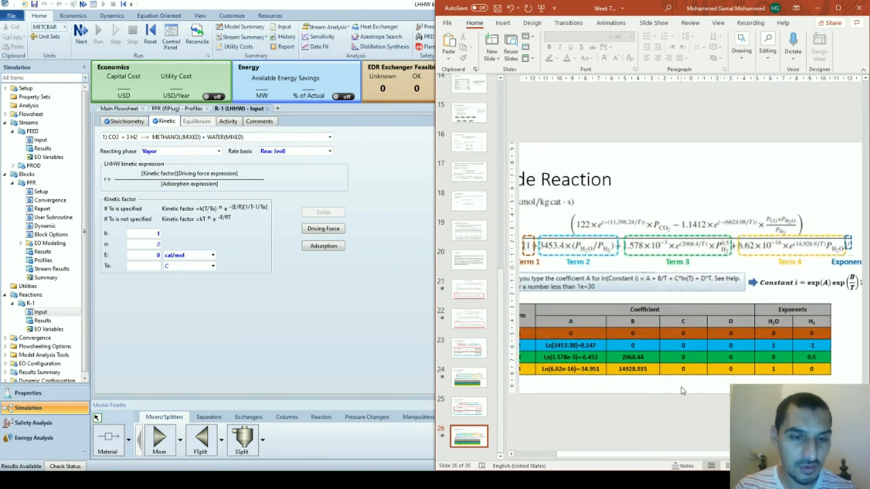
{"action": "scroll", "coordinate": [682, 391], "scroll_direction": "up", "scroll_amount": 2, "text": "ctrl"}
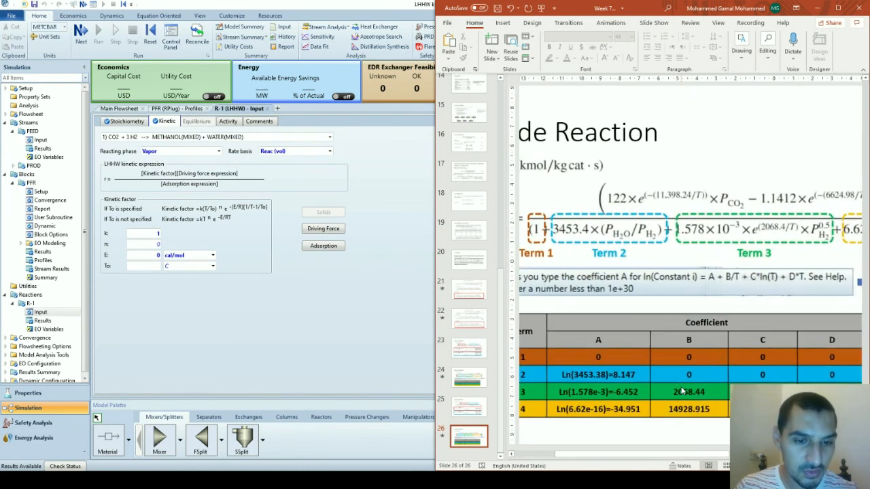
Step: Open the adsorption expression of the CO2-to-methanol reaction and widen the dialog to show the coefficients of all four terms
{"action": "left_click", "coordinate": [269, 311]}
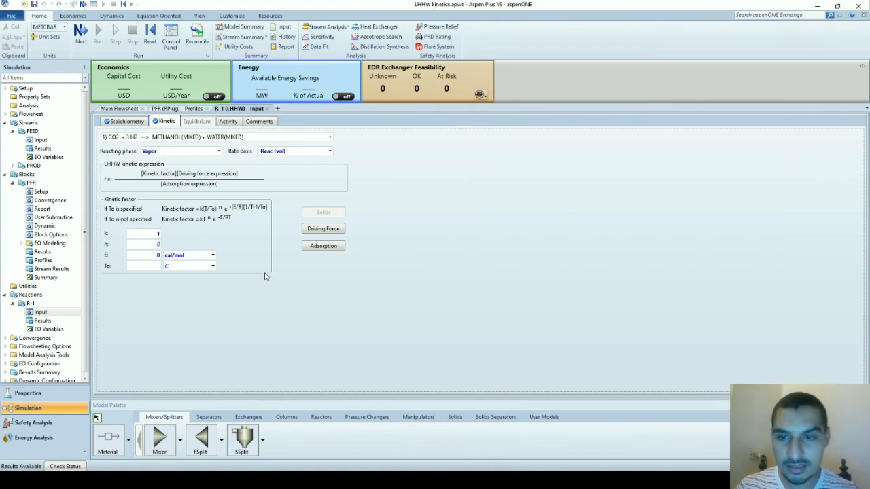
{"action": "left_click", "coordinate": [309, 248]}
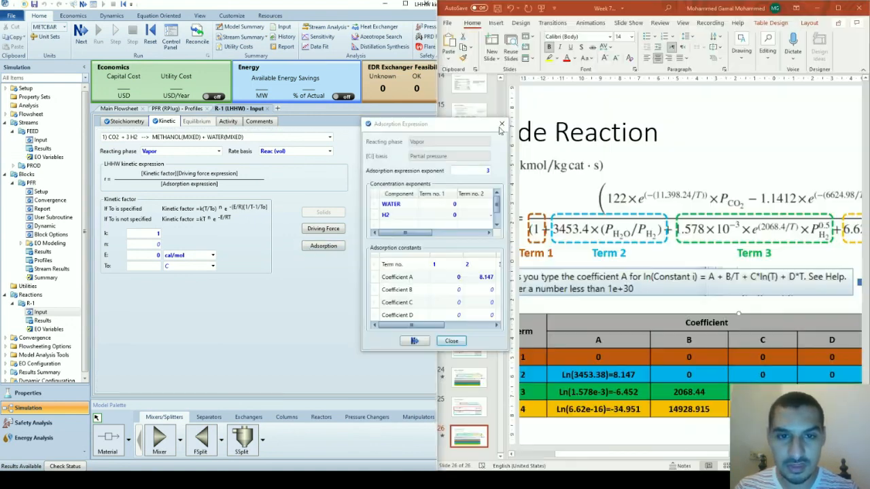
{"action": "left_click", "coordinate": [500, 127]}
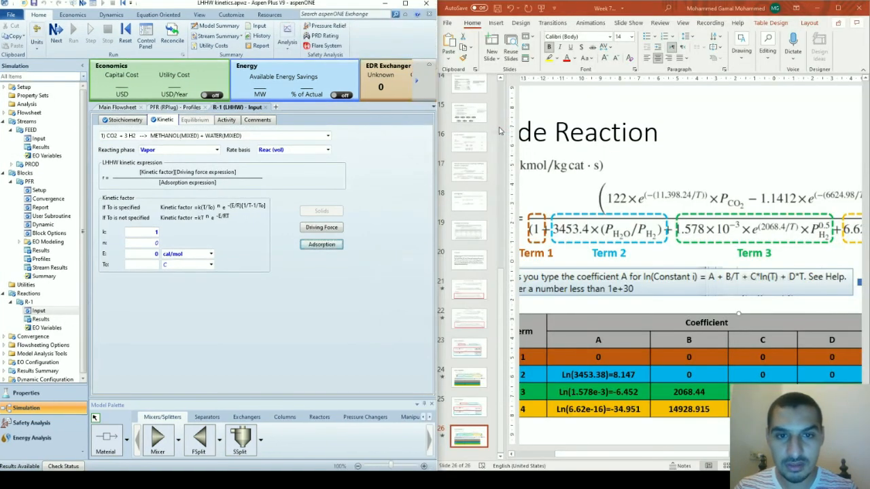
{"action": "left_click", "coordinate": [319, 245]}
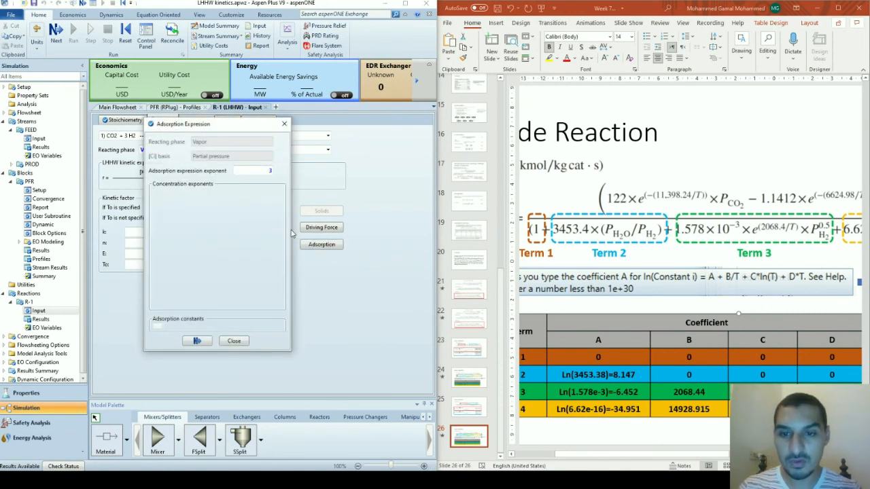
{"action": "left_click_drag", "start_coordinate": [291, 233], "coordinate": [448, 223]}
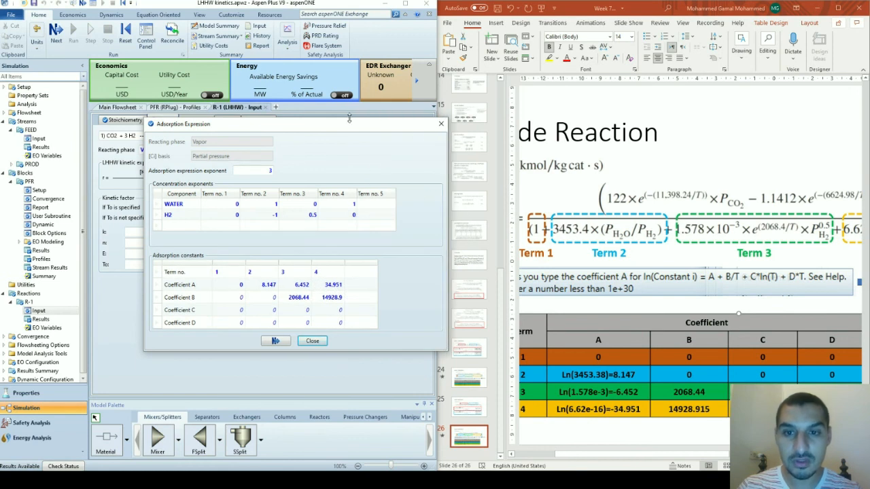
{"action": "left_click_drag", "start_coordinate": [346, 124], "coordinate": [275, 114]}
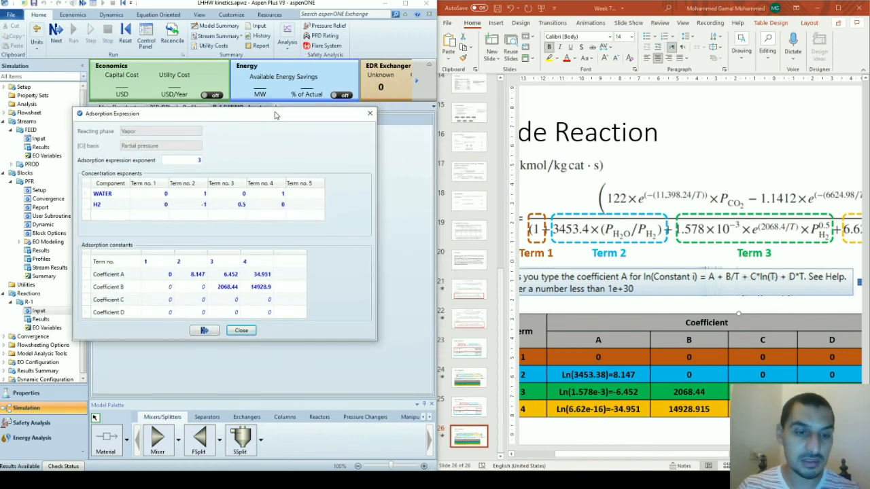
Step: Set adsorption coefficient A to -6.452 for term 3 and -34.951 for term 4, and close the adsorption expression
{"action": "left_click", "coordinate": [222, 278]}
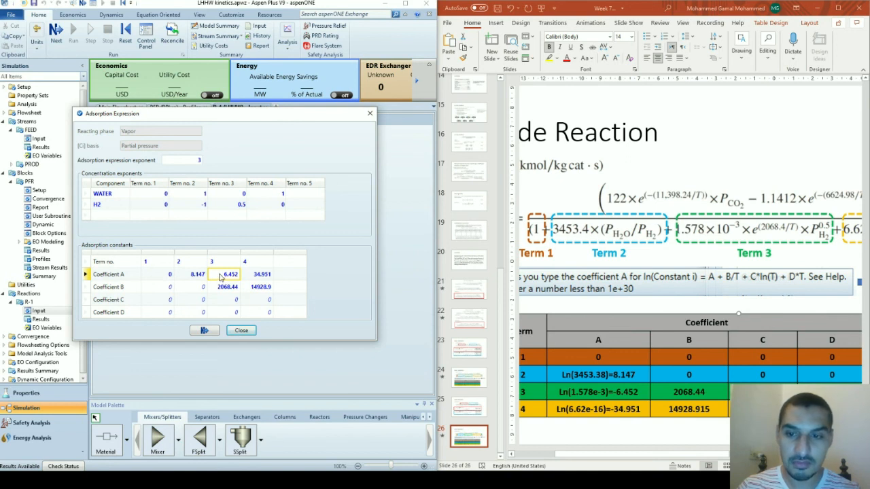
{"action": "double_click", "coordinate": [220, 278]}
{"action": "left_click", "coordinate": [220, 274]}
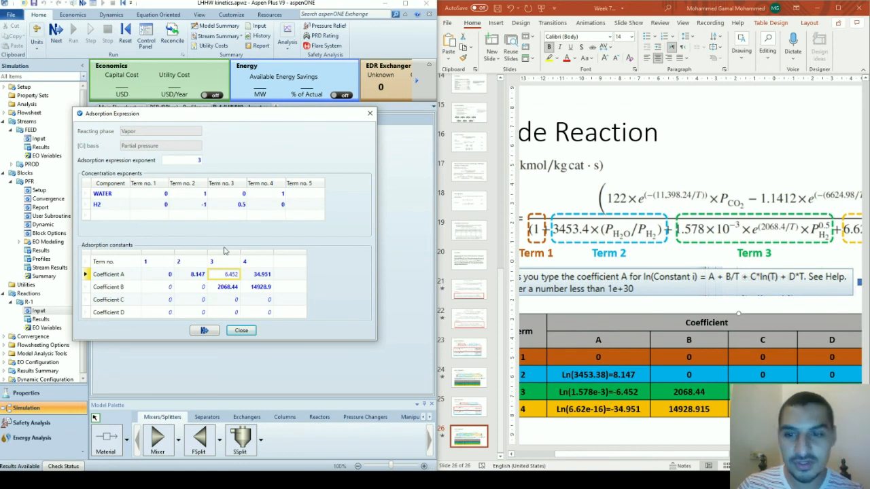
{"action": "key", "text": "Return"}
{"action": "key", "text": "Left"}
{"action": "key", "text": "Right"}
{"action": "key", "text": "F2"}
{"action": "type", "text": "-"}
{"action": "key", "text": "Down"}
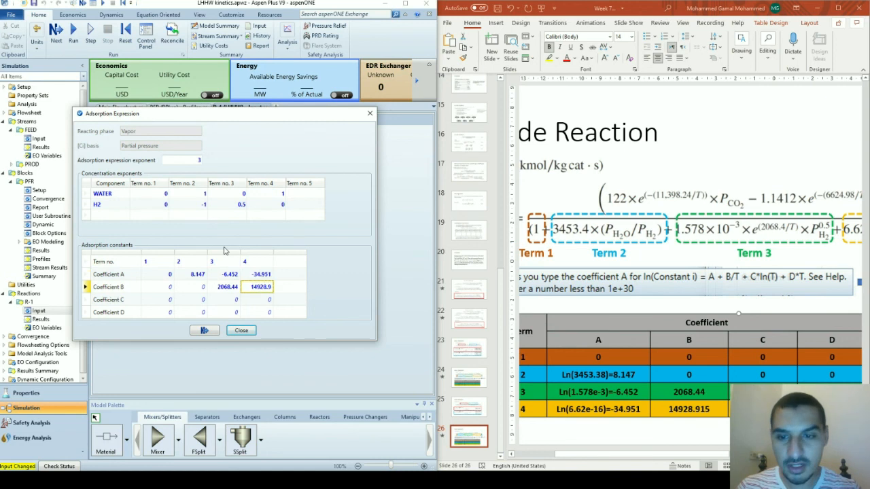
{"action": "left_click", "coordinate": [370, 113]}
Step: In the CO-forming reaction's adsorption expression, set term 3 coefficient A to -6.452 and coefficient B to -2068.44, and close it
{"action": "left_click", "coordinate": [207, 138]}
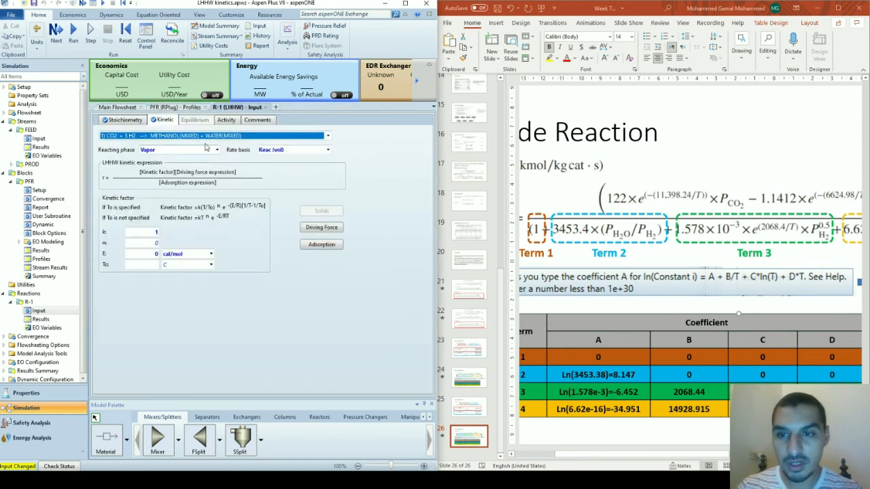
{"action": "left_click", "coordinate": [207, 139]}
{"action": "left_click", "coordinate": [207, 156]}
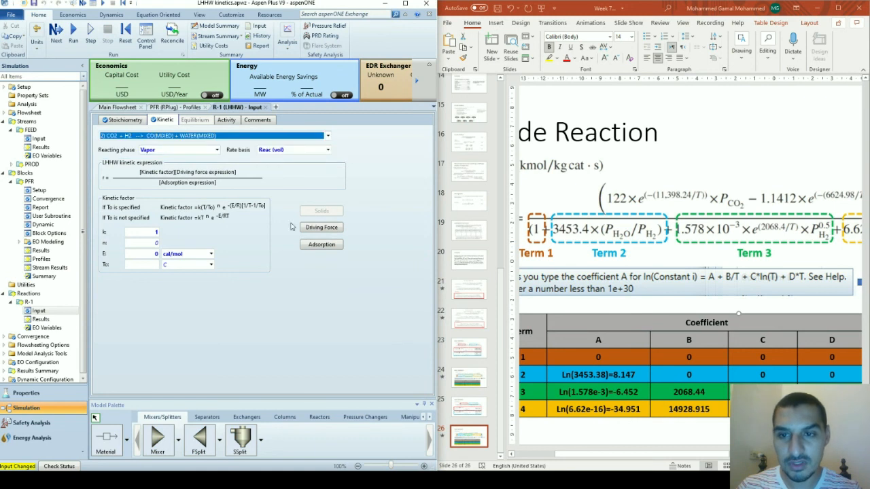
{"action": "left_click", "coordinate": [314, 248]}
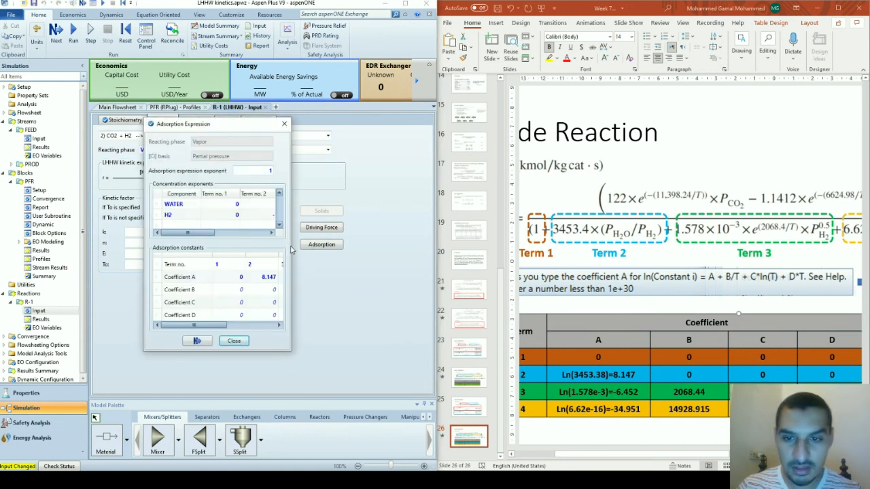
{"action": "left_click_drag", "start_coordinate": [292, 246], "coordinate": [451, 239]}
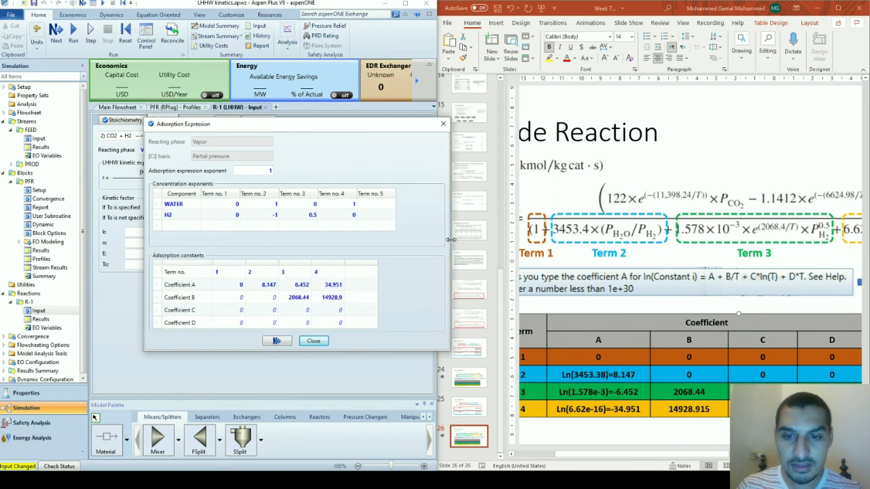
{"action": "left_click_drag", "start_coordinate": [331, 120], "coordinate": [262, 108]}
{"action": "left_click", "coordinate": [238, 272]}
{"action": "type", "text": "-6.452"}
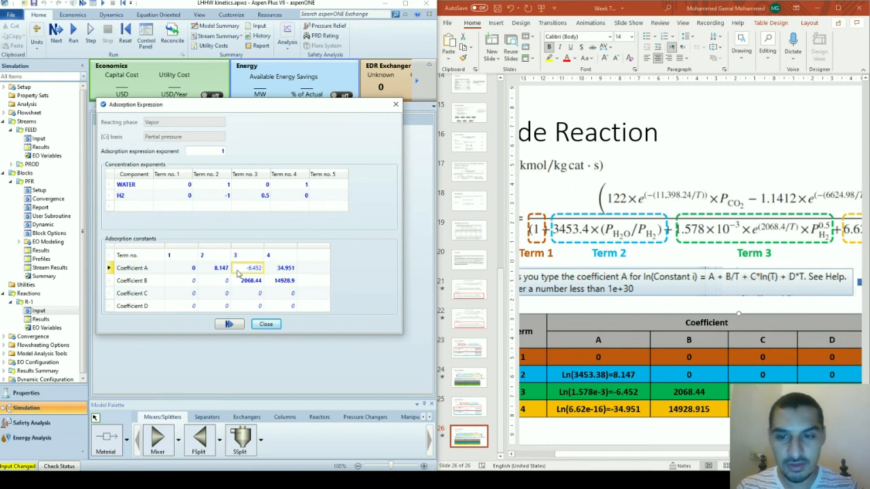
{"action": "key", "text": "Return"}
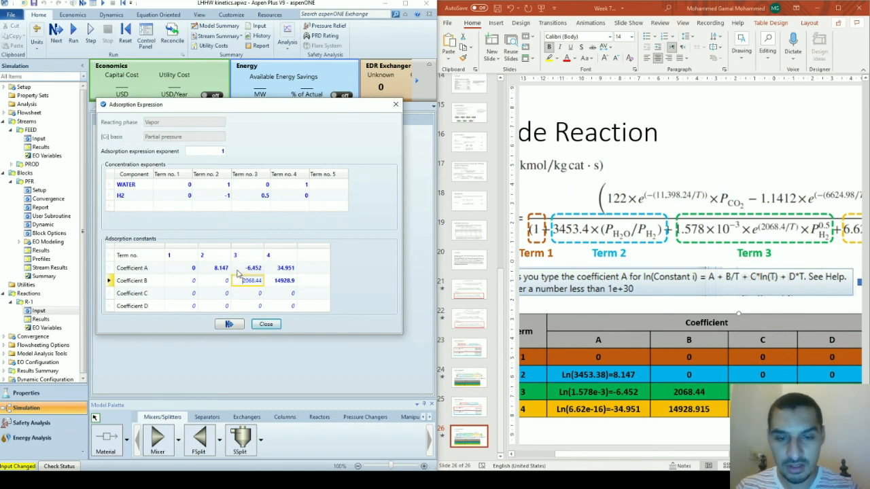
{"action": "key", "text": "Return"}
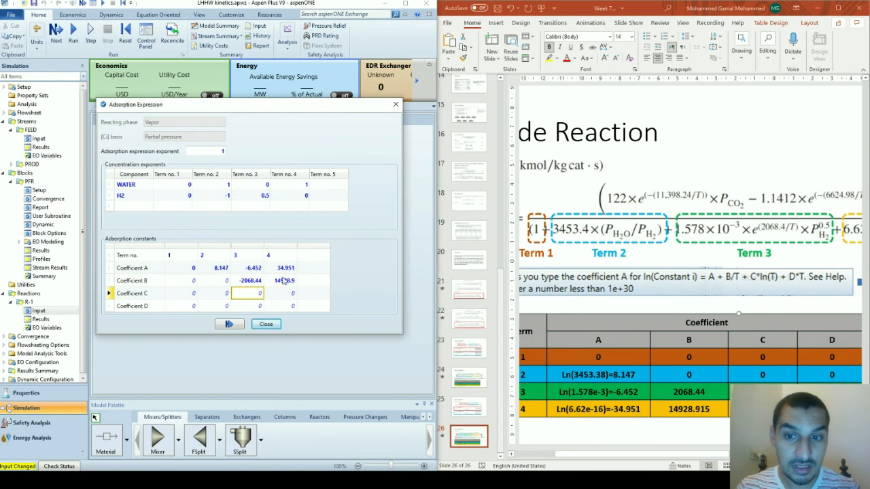
{"action": "left_click", "coordinate": [266, 325]}
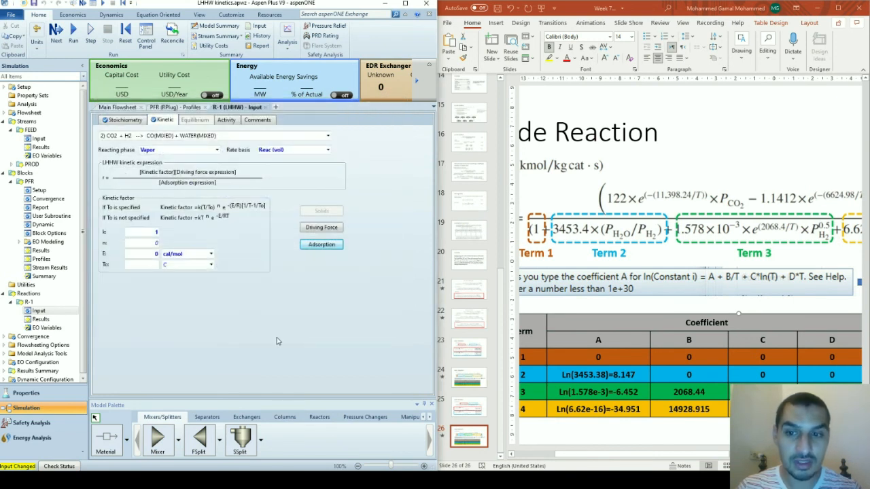
Step: Maximize the window, rerun the simulation and expand the component mole flows in the PFR stream results
{"action": "key", "text": "super+Up"}
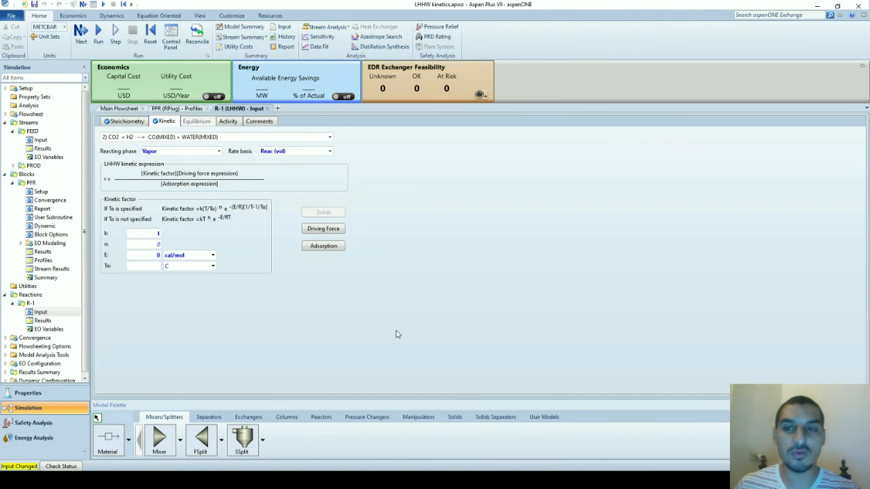
{"action": "left_click", "coordinate": [99, 41]}
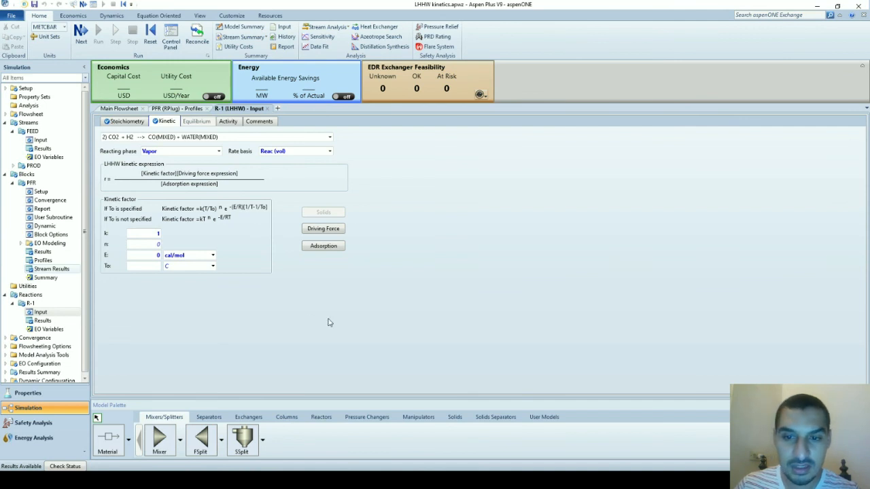
{"action": "scroll", "coordinate": [330, 320], "scroll_direction": "down", "scroll_amount": 4}
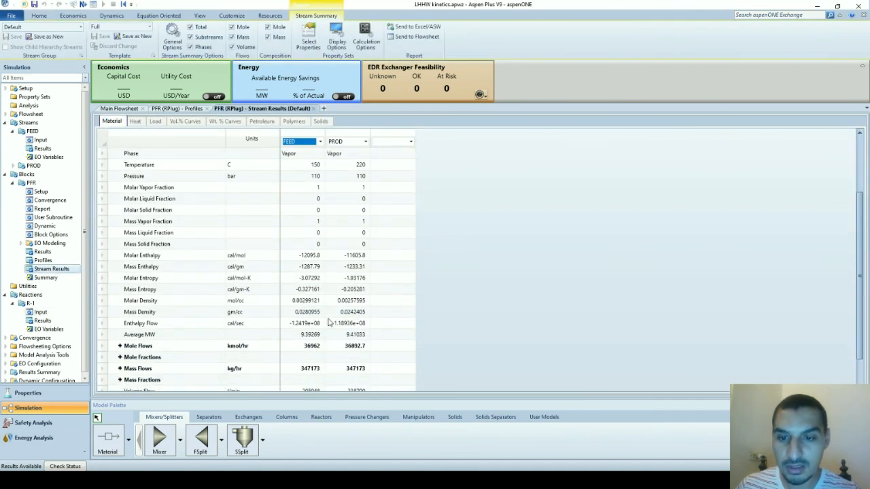
{"action": "left_click", "coordinate": [119, 312]}
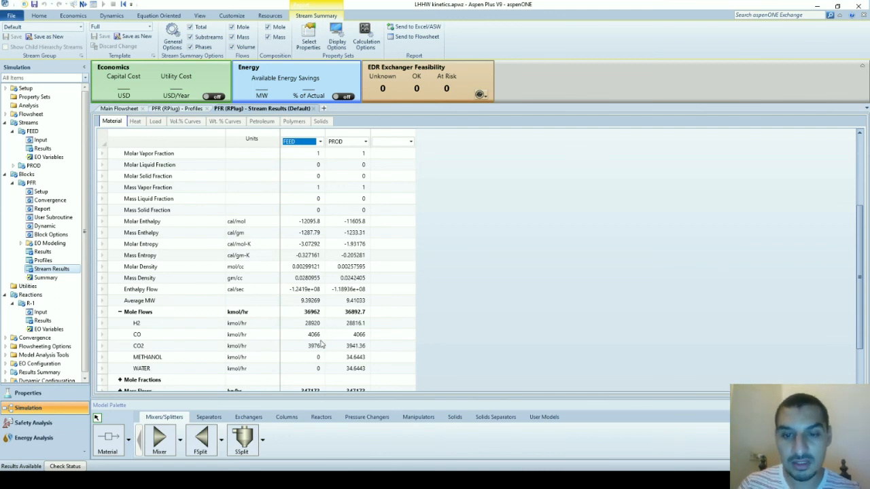
Step: Bring the PowerPoint slides beside the stream results and go back to slide 21 with the methanol rate equations
{"action": "key", "text": "alt+Tab"}
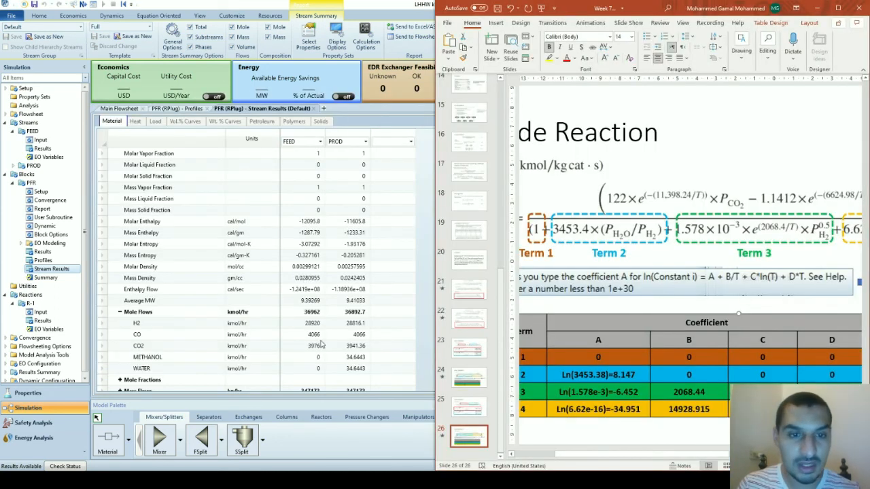
{"action": "key", "text": "alt+Tab"}
{"action": "scroll", "coordinate": [375, 281], "scroll_direction": "up", "scroll_amount": 2}
{"action": "key", "text": "alt+Tab"}
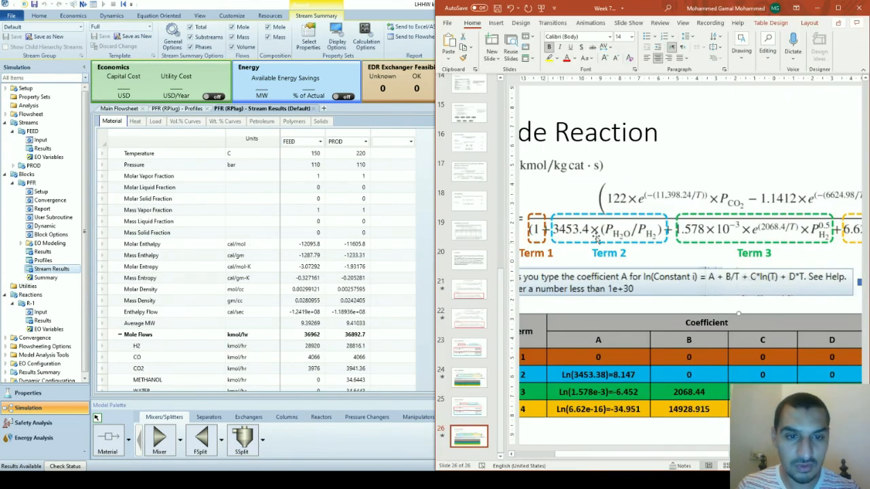
{"action": "scroll", "coordinate": [647, 242], "scroll_direction": "down", "scroll_amount": 5}
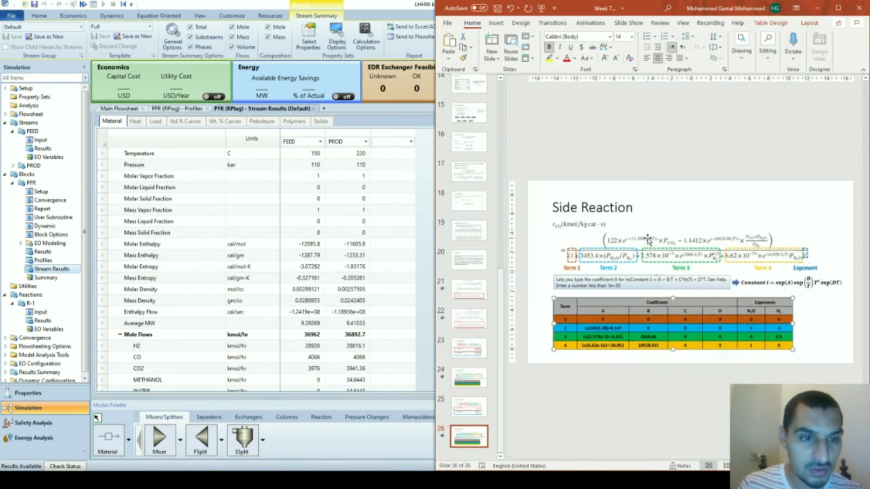
{"action": "left_click", "coordinate": [778, 97]}
{"action": "scroll", "coordinate": [777, 98], "scroll_direction": "up", "scroll_amount": 1}
{"action": "scroll", "coordinate": [778, 98], "scroll_direction": "up", "scroll_amount": 4}
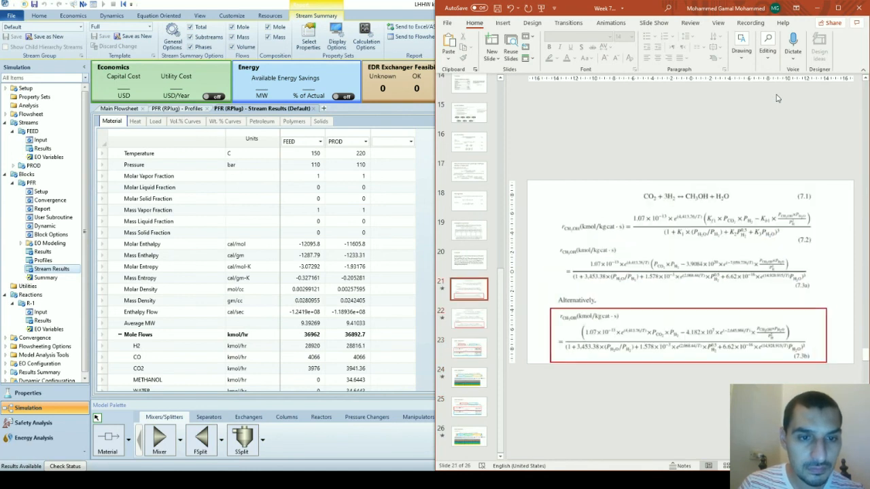
Step: Switch back to Aspen Plus and set the rate basis of the methanol-forming reaction in R-1 to Cat (wt)
{"action": "key", "text": "alt+Tab"}
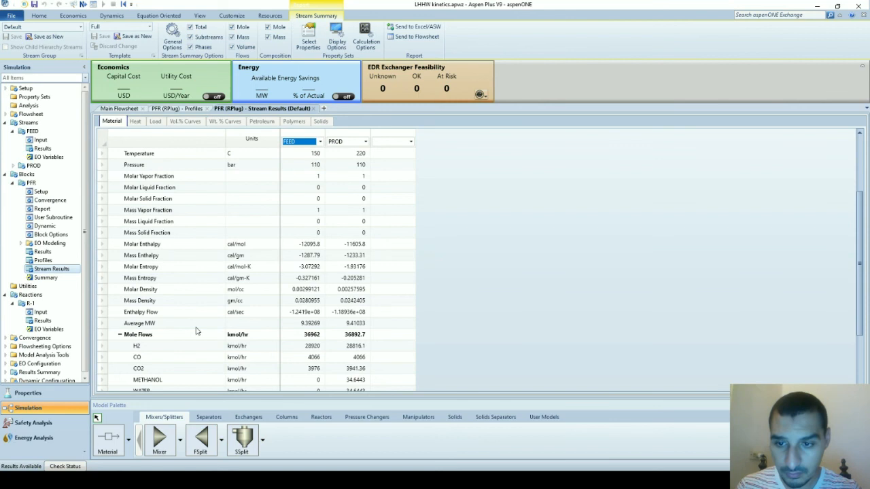
{"action": "scroll", "coordinate": [290, 346], "scroll_direction": "down", "scroll_amount": 2}
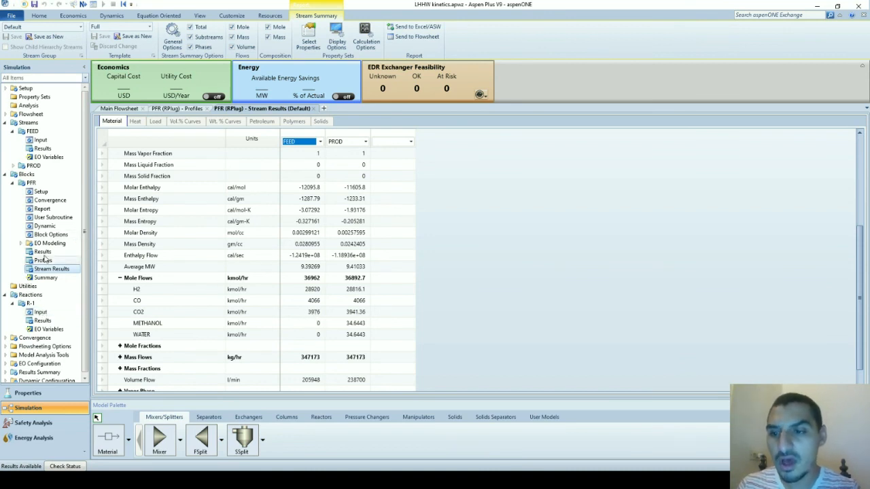
{"action": "left_click", "coordinate": [40, 312]}
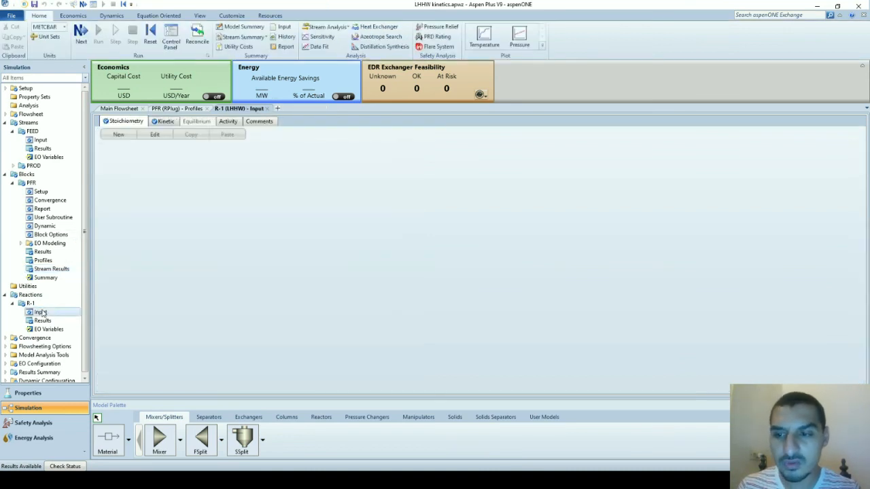
{"action": "left_click", "coordinate": [163, 121]}
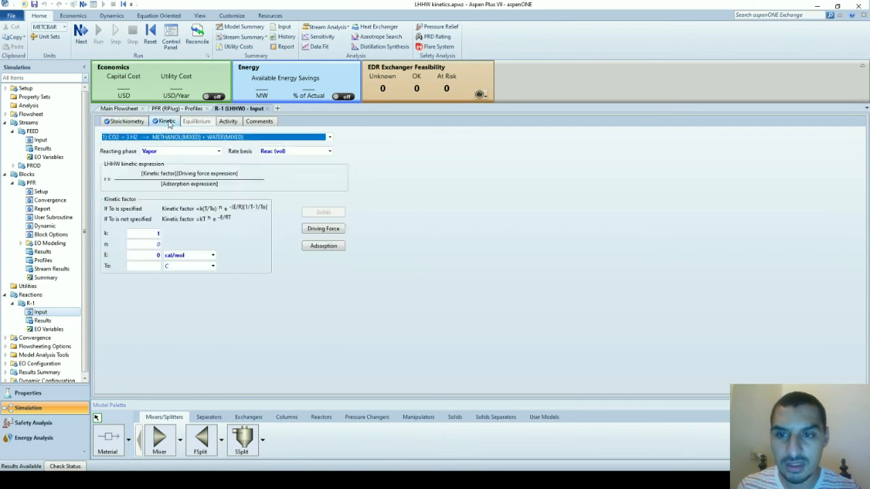
{"action": "left_click", "coordinate": [285, 152]}
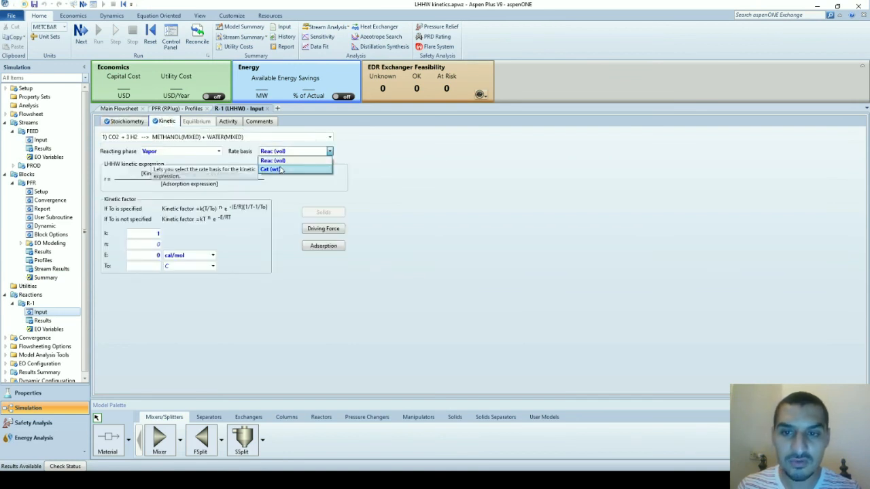
{"action": "left_click", "coordinate": [235, 169]}
Step: Set the rate basis of reaction 2, which forms CO and water, to Cat (wt)
{"action": "left_click", "coordinate": [198, 136]}
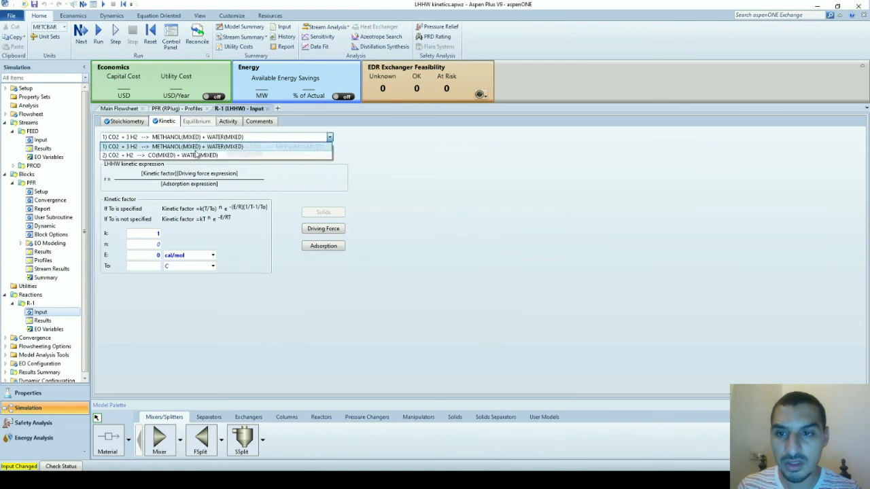
{"action": "left_click", "coordinate": [278, 156]}
{"action": "left_click", "coordinate": [282, 154]}
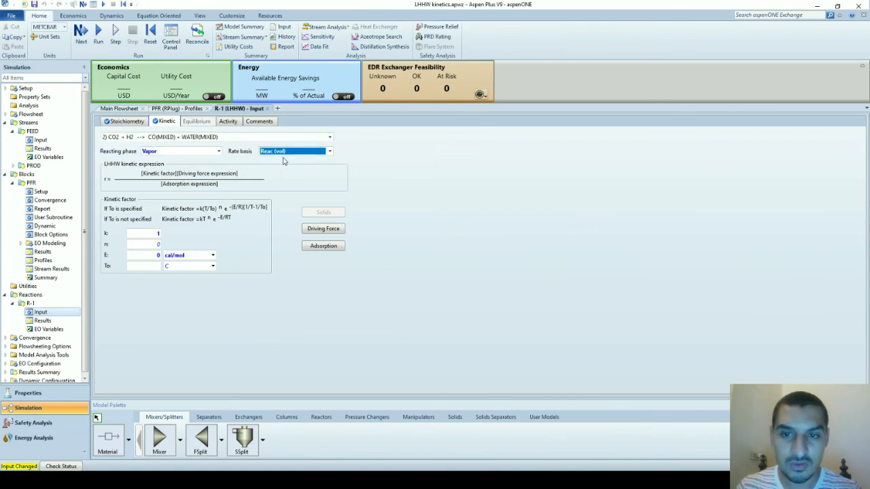
{"action": "left_click", "coordinate": [286, 155]}
{"action": "left_click", "coordinate": [279, 170]}
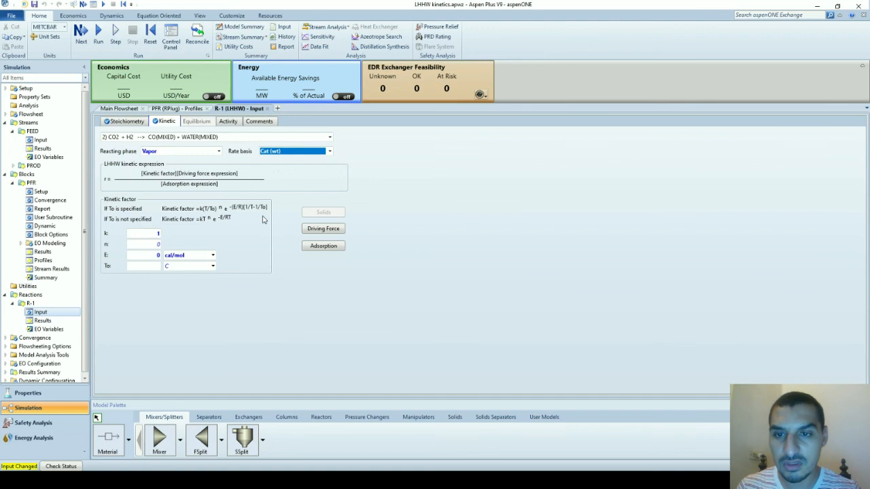
Step: Rerun the simulation and expand the component mole flows in the PFR stream results
{"action": "left_click", "coordinate": [98, 37]}
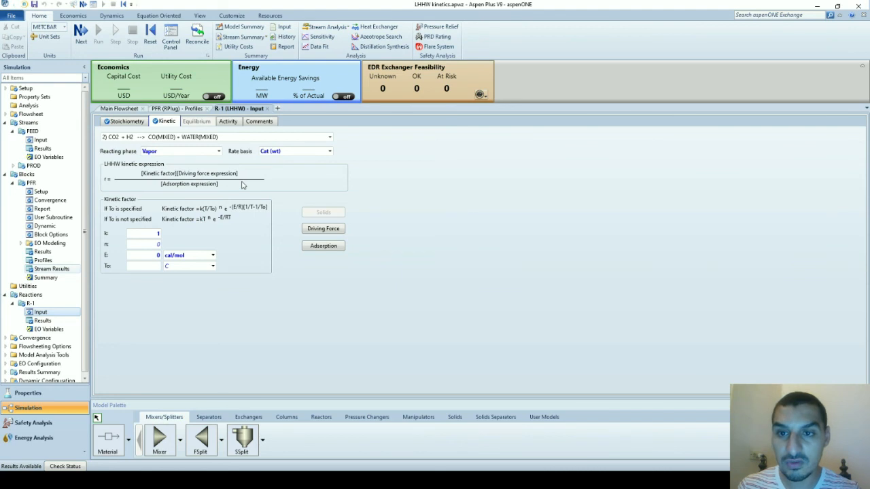
{"action": "scroll", "coordinate": [229, 306], "scroll_direction": "down", "scroll_amount": 1}
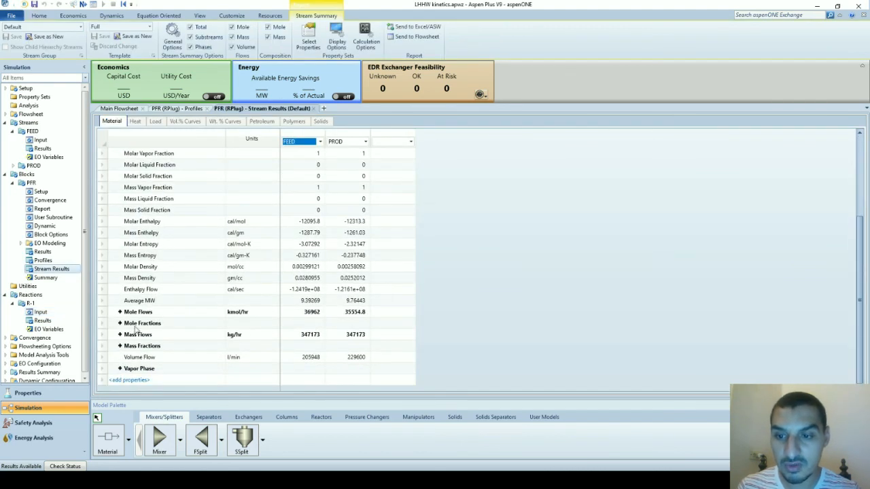
{"action": "left_click", "coordinate": [120, 312]}
{"action": "scroll", "coordinate": [412, 384], "scroll_direction": "down", "scroll_amount": 1}
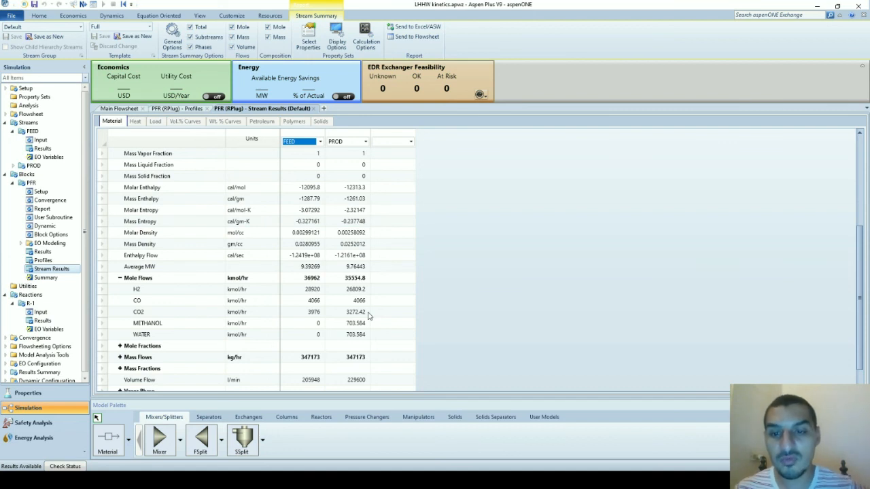
Step: Display the molar composition along the reactor length in the PFR process stream profiles
{"action": "left_click", "coordinate": [54, 261]}
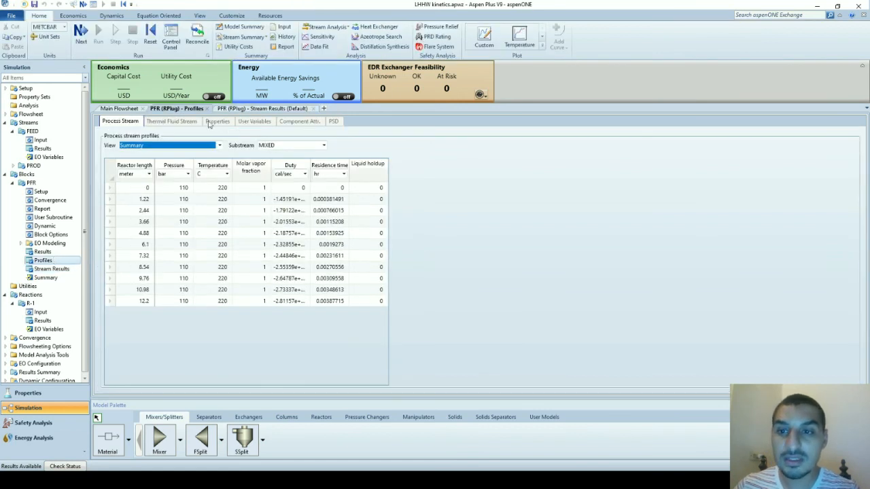
{"action": "left_click", "coordinate": [246, 110]}
{"action": "left_click", "coordinate": [190, 110]}
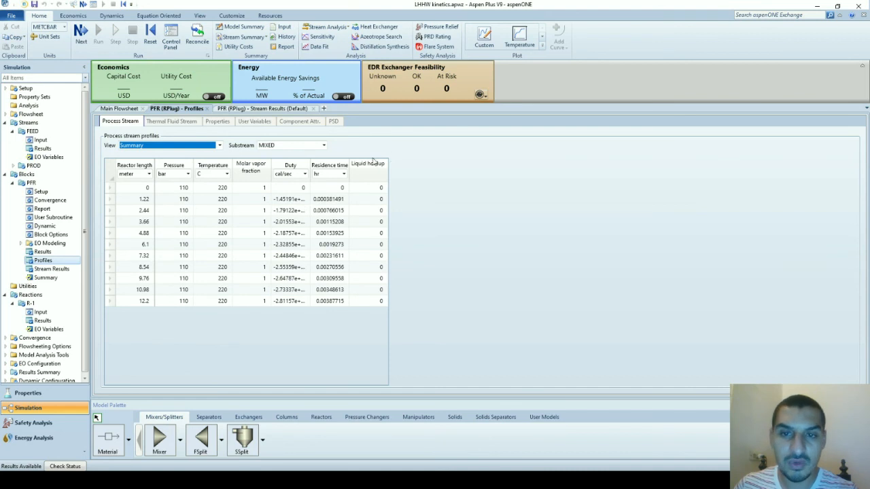
{"action": "left_click", "coordinate": [210, 146]}
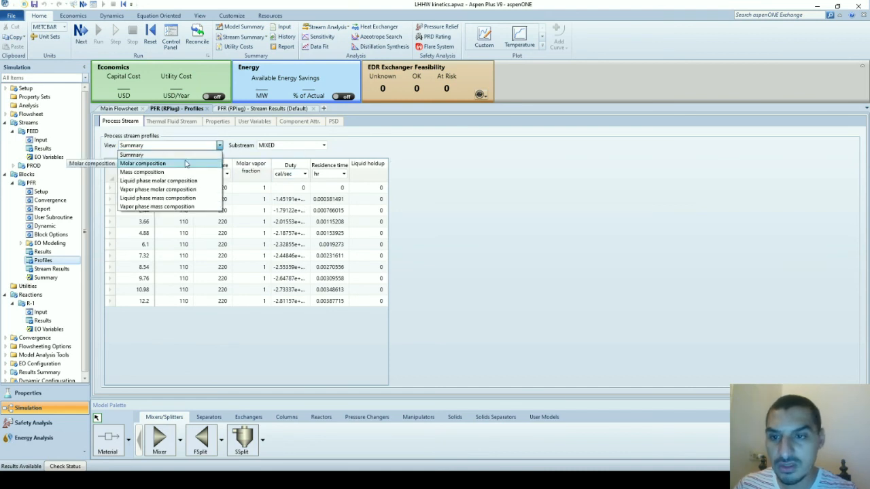
{"action": "left_click", "coordinate": [140, 164]}
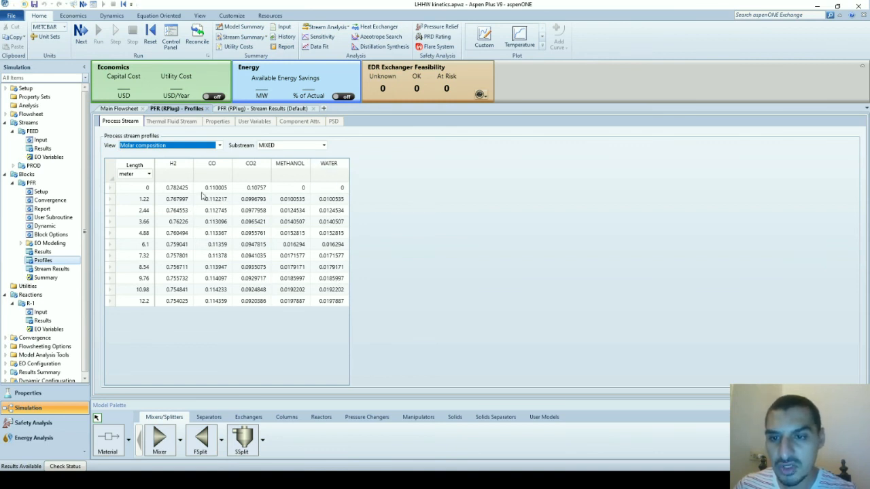
Step: Create a composition plot of the reactor molar composition along the PFR with curves for H2 and METHANOL
{"action": "left_click", "coordinate": [542, 46]}
{"action": "left_click", "coordinate": [518, 81]}
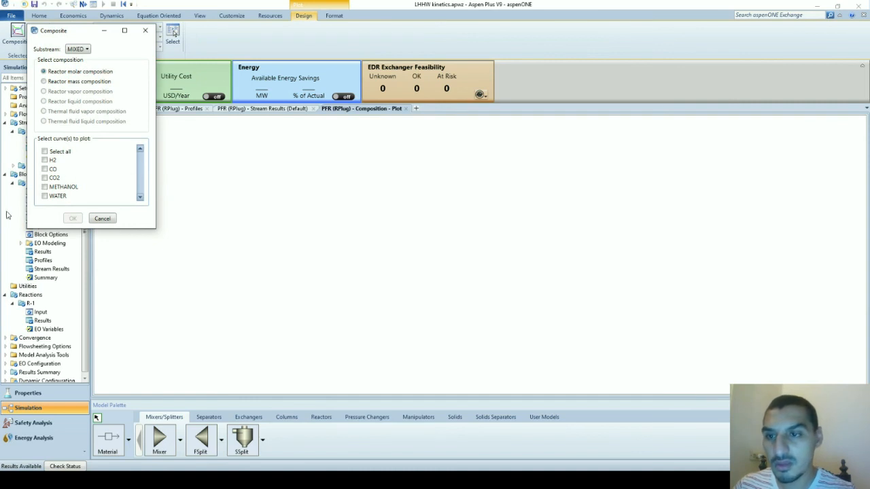
{"action": "left_click", "coordinate": [45, 187]}
{"action": "left_click", "coordinate": [44, 160]}
{"action": "left_click", "coordinate": [70, 218]}
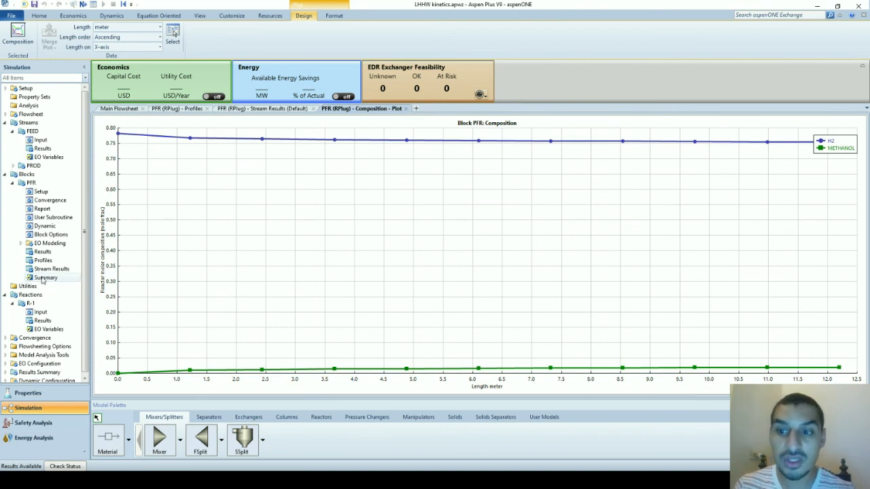
Step: Set the PFR's constant reactor temperature to 150 C and rerun the simulation
{"action": "double_click", "coordinate": [42, 193]}
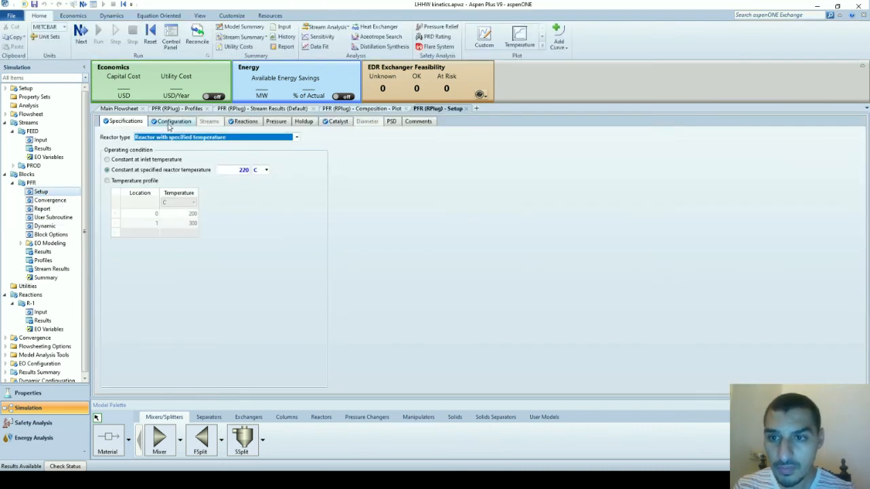
{"action": "left_click", "coordinate": [227, 171]}
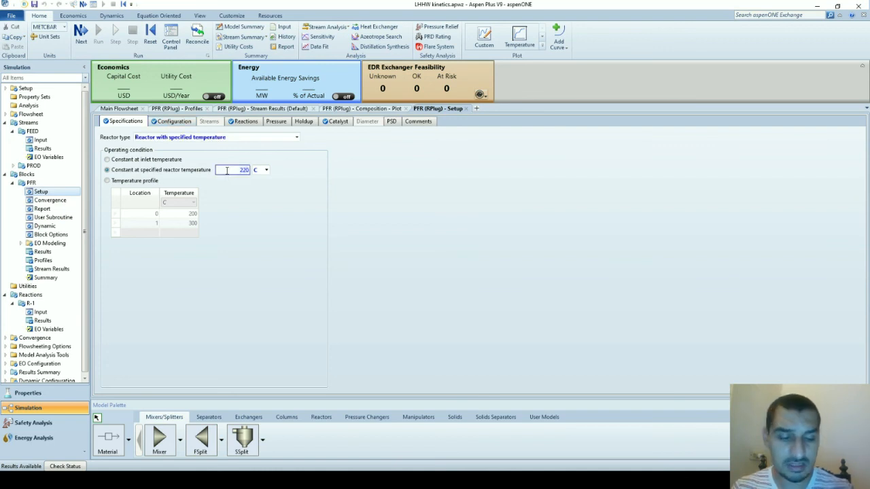
{"action": "type", "text": "150"}
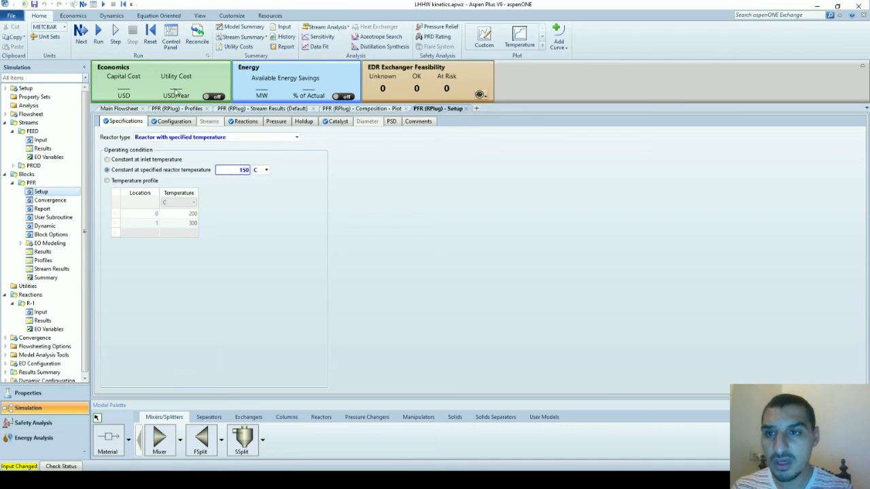
{"action": "left_click", "coordinate": [99, 34]}
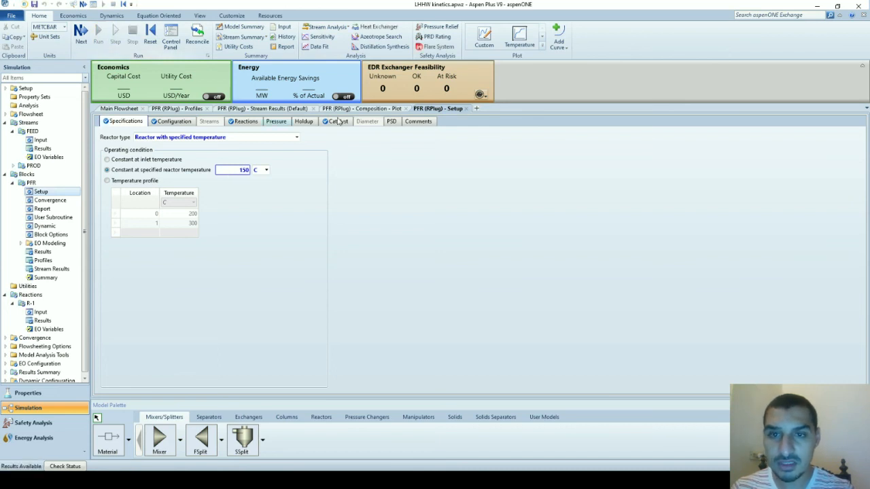
Step: Review the updated composition plot, molar composition profile and stream results of the PFR
{"action": "left_click", "coordinate": [379, 109]}
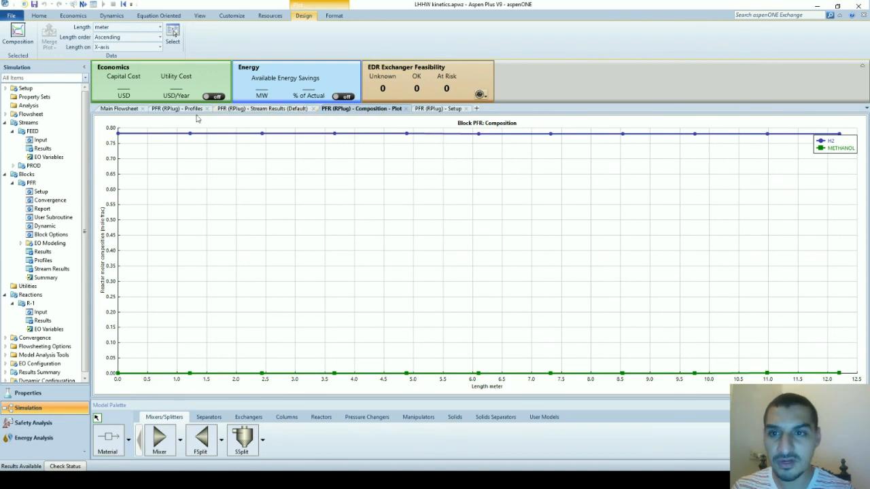
{"action": "left_click", "coordinate": [179, 112]}
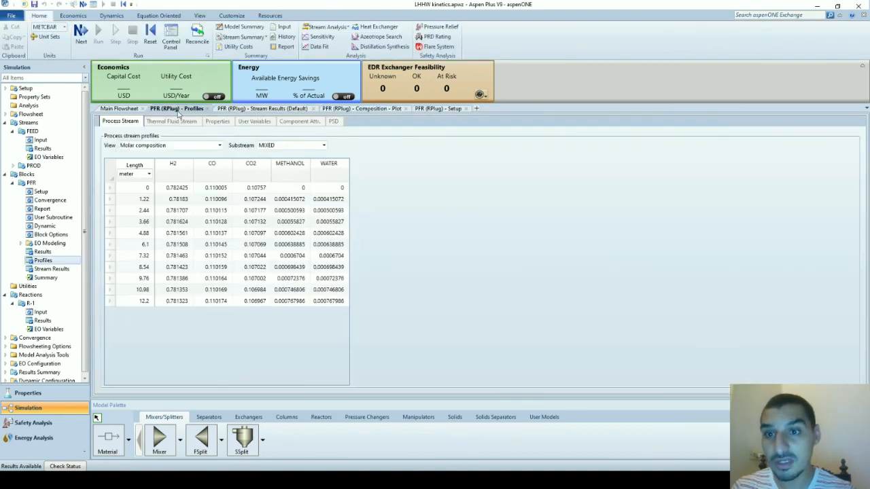
{"action": "left_click", "coordinate": [267, 111]}
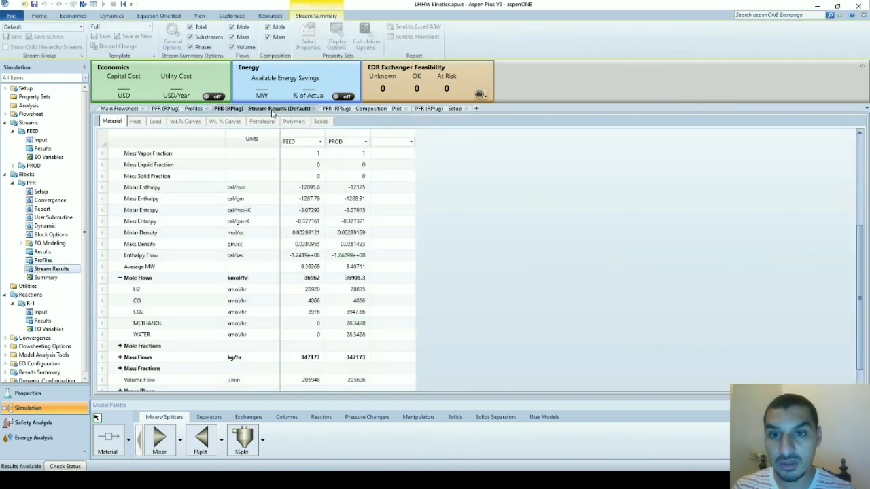
Step: Rerun the simulation with the PFR's constant reactor temperature set to 250 C and review the stream results and composition plot
{"action": "left_click", "coordinate": [437, 109]}
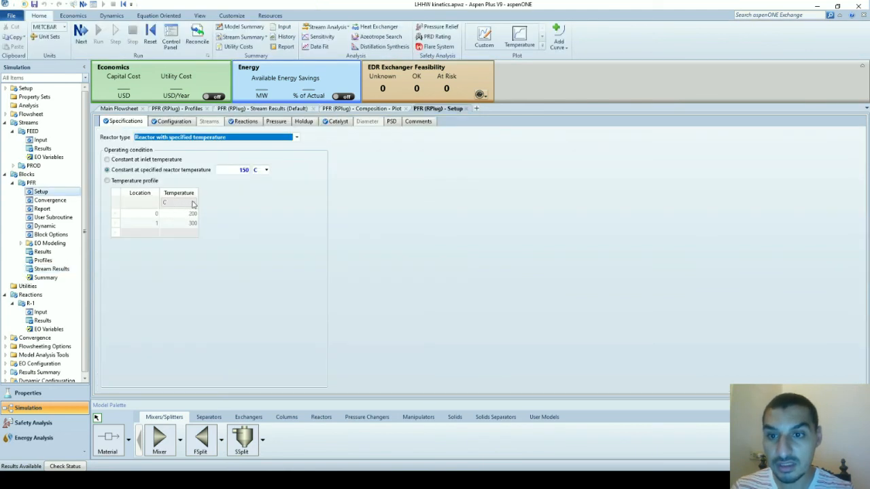
{"action": "left_click", "coordinate": [231, 172]}
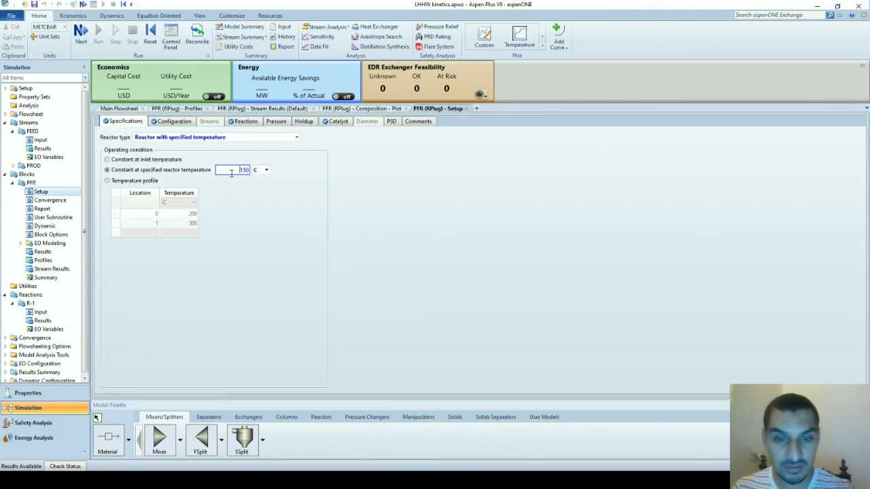
{"action": "type", "text": "250"}
{"action": "key", "text": "Return"}
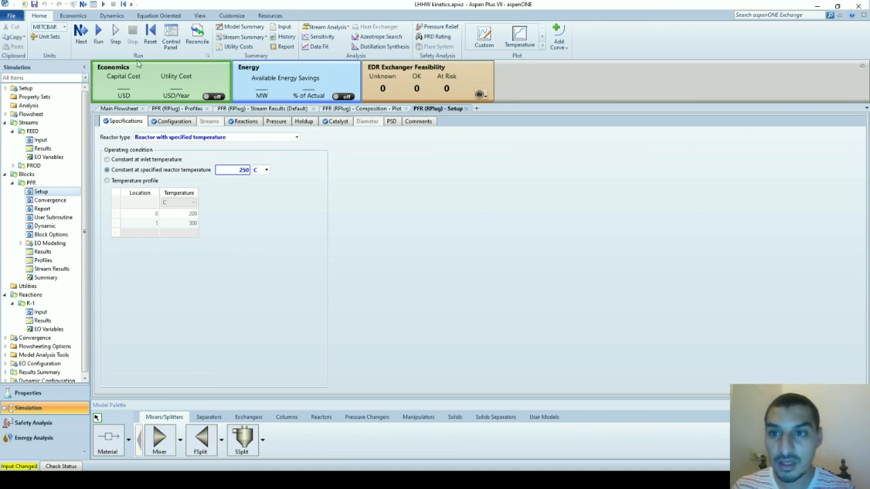
{"action": "left_click", "coordinate": [102, 40]}
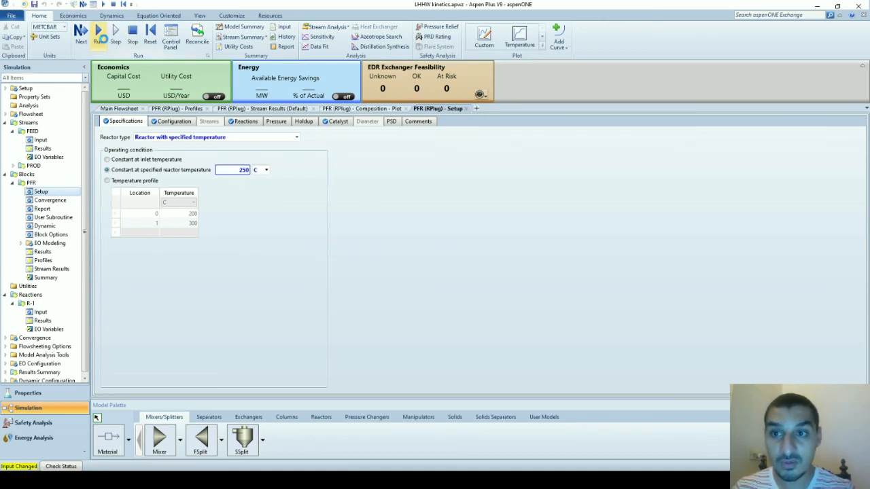
{"action": "left_click", "coordinate": [274, 108]}
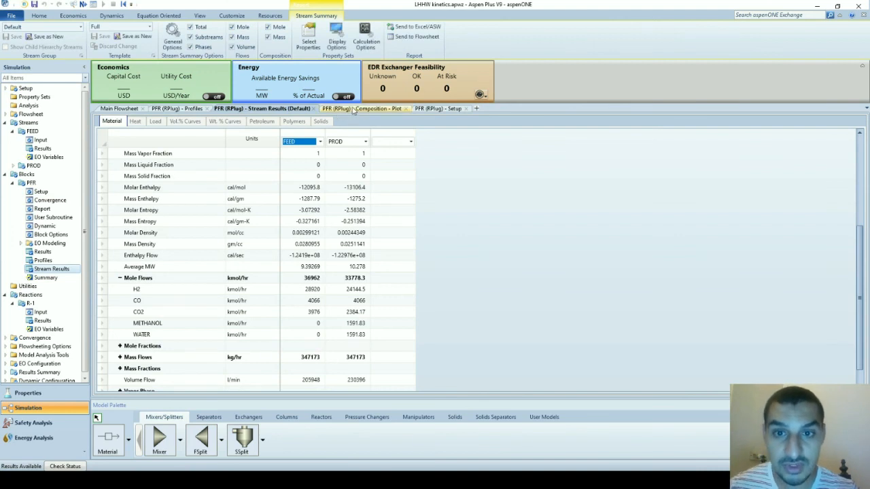
{"action": "left_click", "coordinate": [355, 109]}
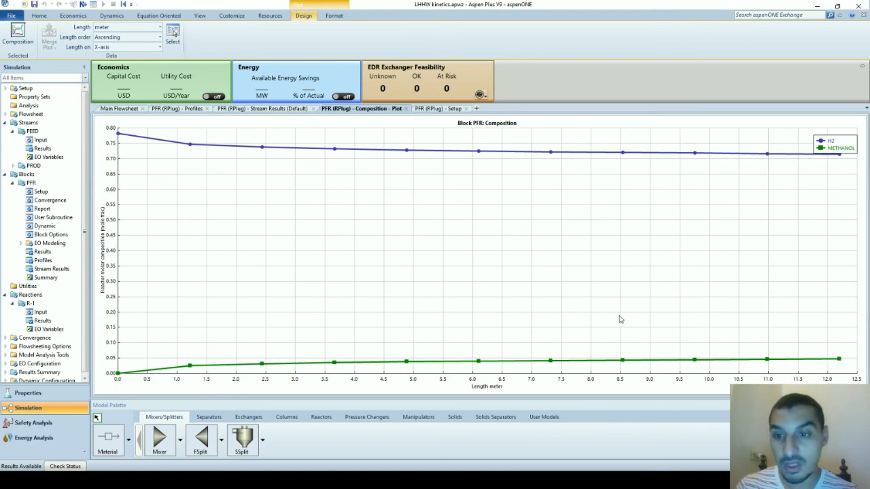
Step: Set the FEED stream pressure to 50 bar, rerun the simulation and view the PFR composition plot
{"action": "double_click", "coordinate": [37, 141]}
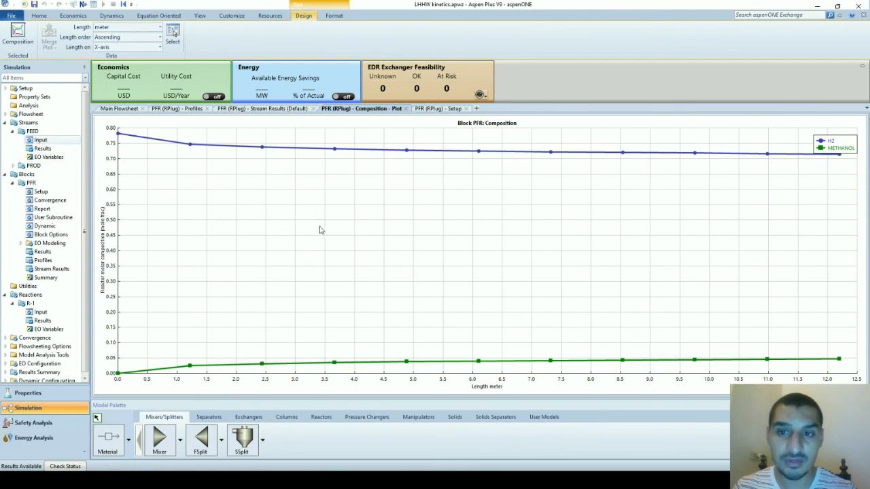
{"action": "left_click", "coordinate": [184, 185]}
{"action": "type", "text": "50"}
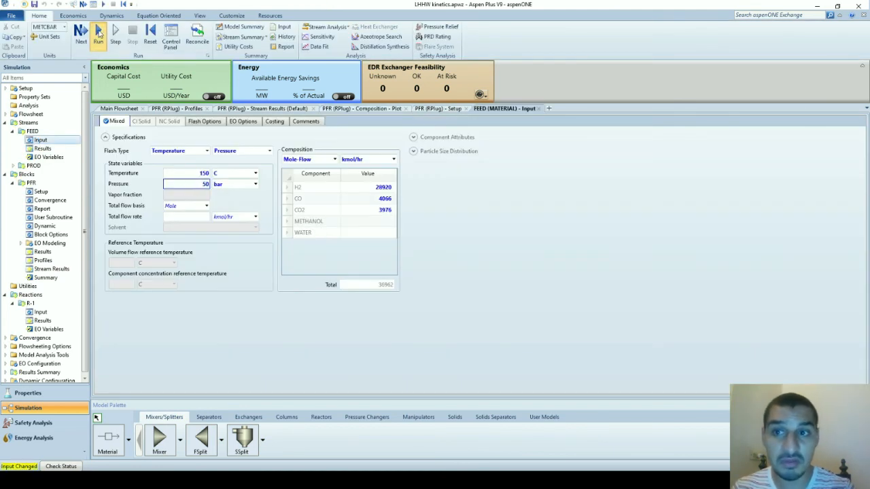
{"action": "left_click", "coordinate": [99, 34]}
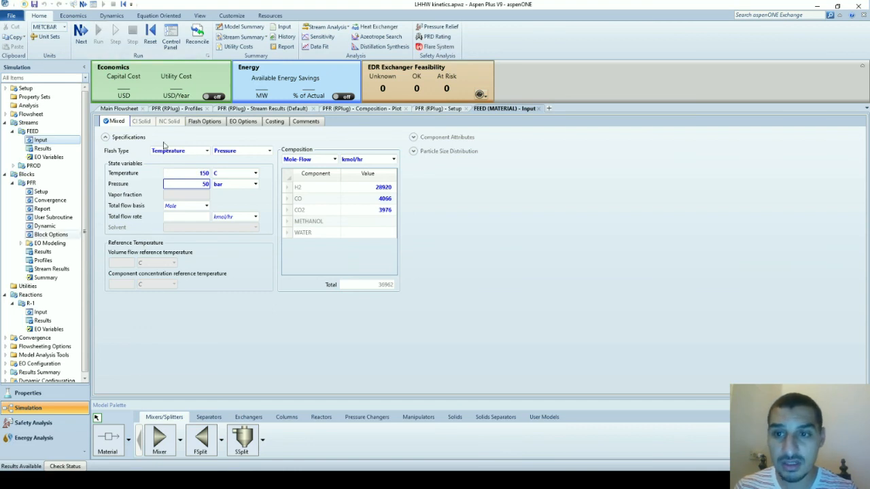
{"action": "left_click", "coordinate": [371, 109]}
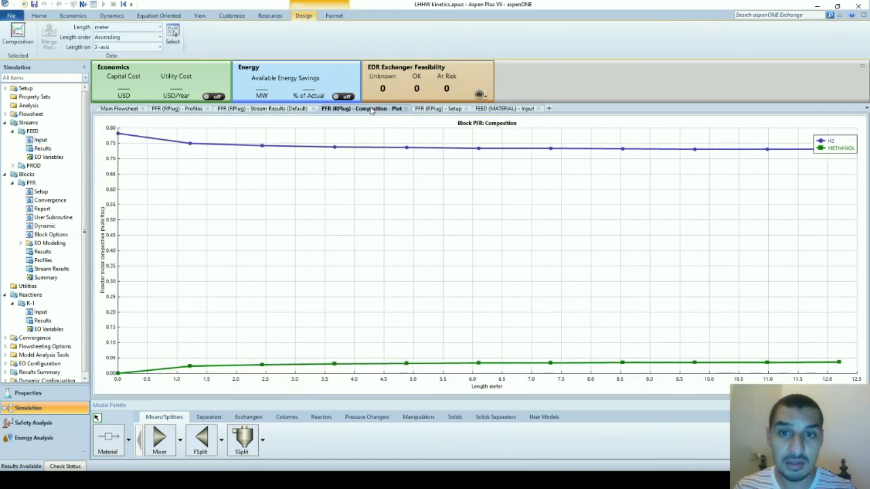